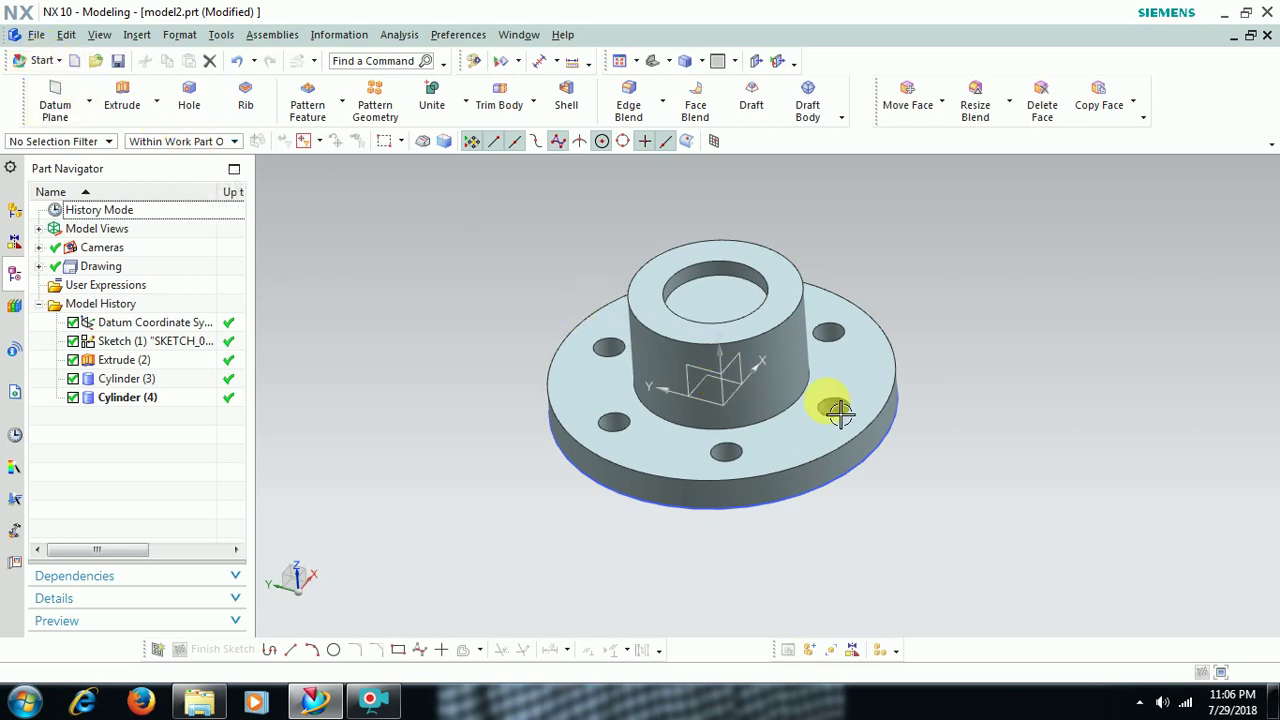
Switch to Drafting and create an A1 594 x 841 sheet with first-angle projection
{"action": "left_click", "coordinate": [41, 60]}
{"action": "left_click", "coordinate": [60, 125]}
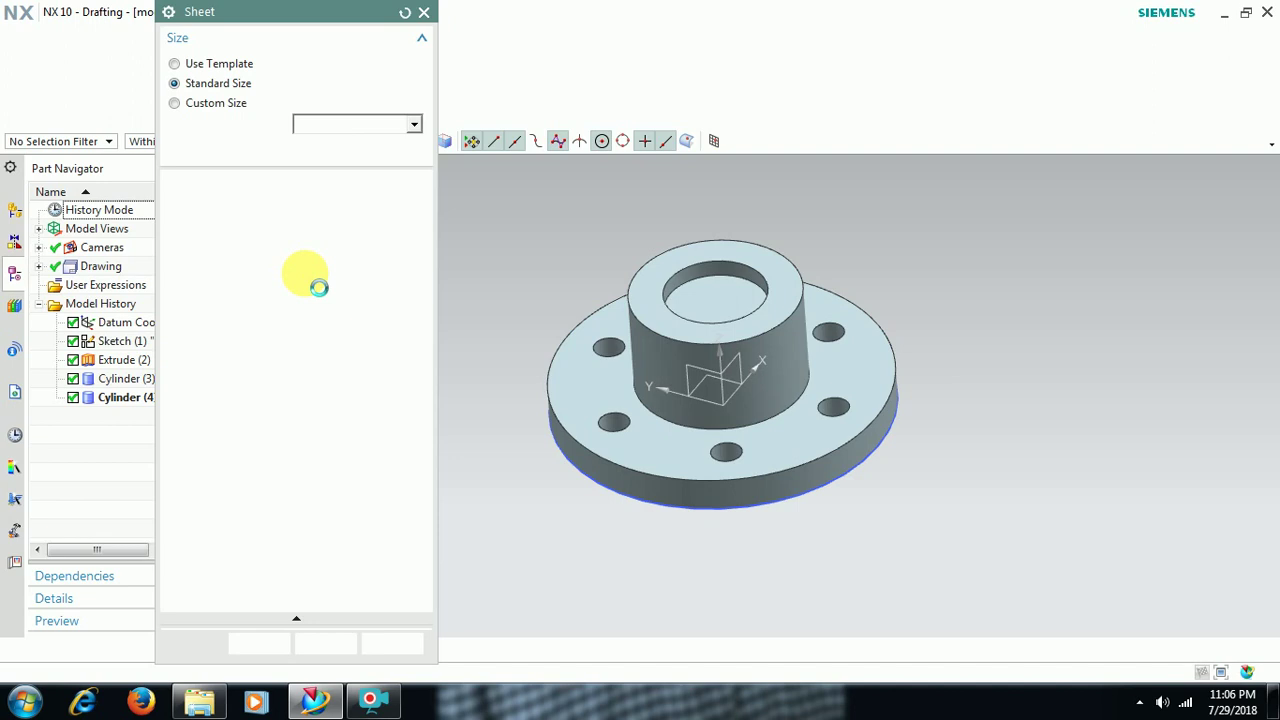
{"action": "left_click", "coordinate": [316, 125]}
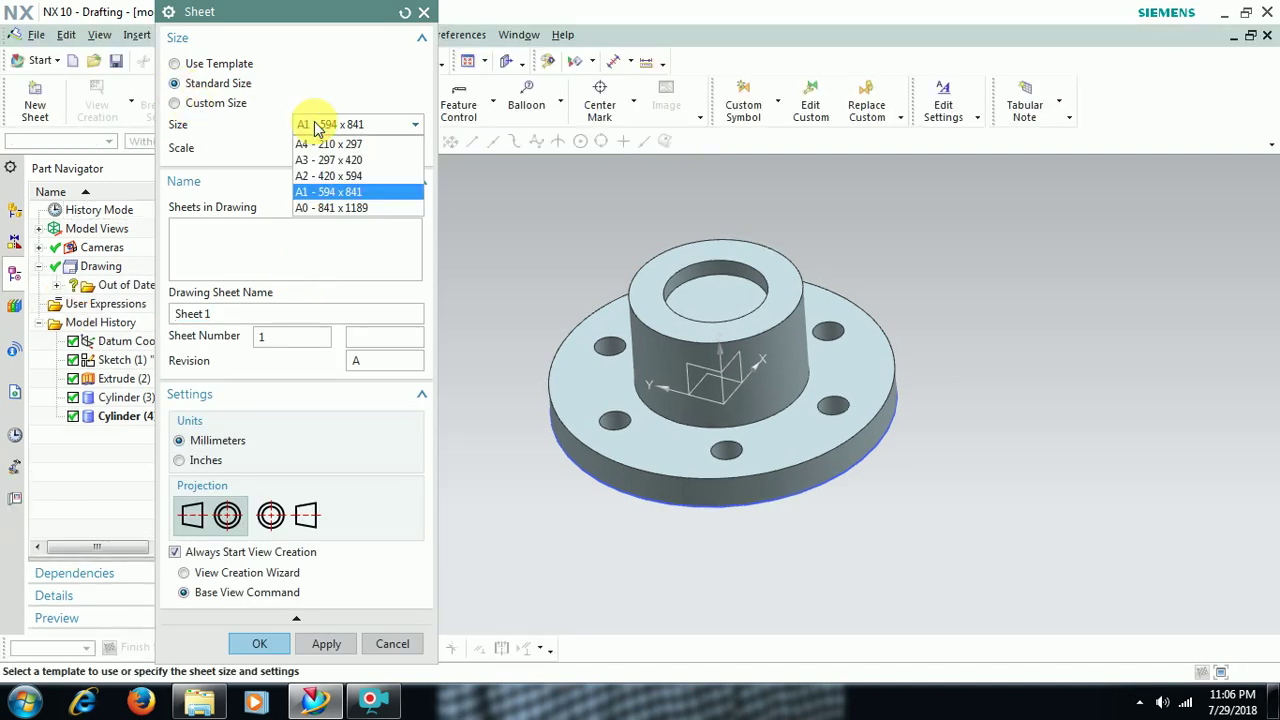
{"action": "left_click", "coordinate": [317, 193]}
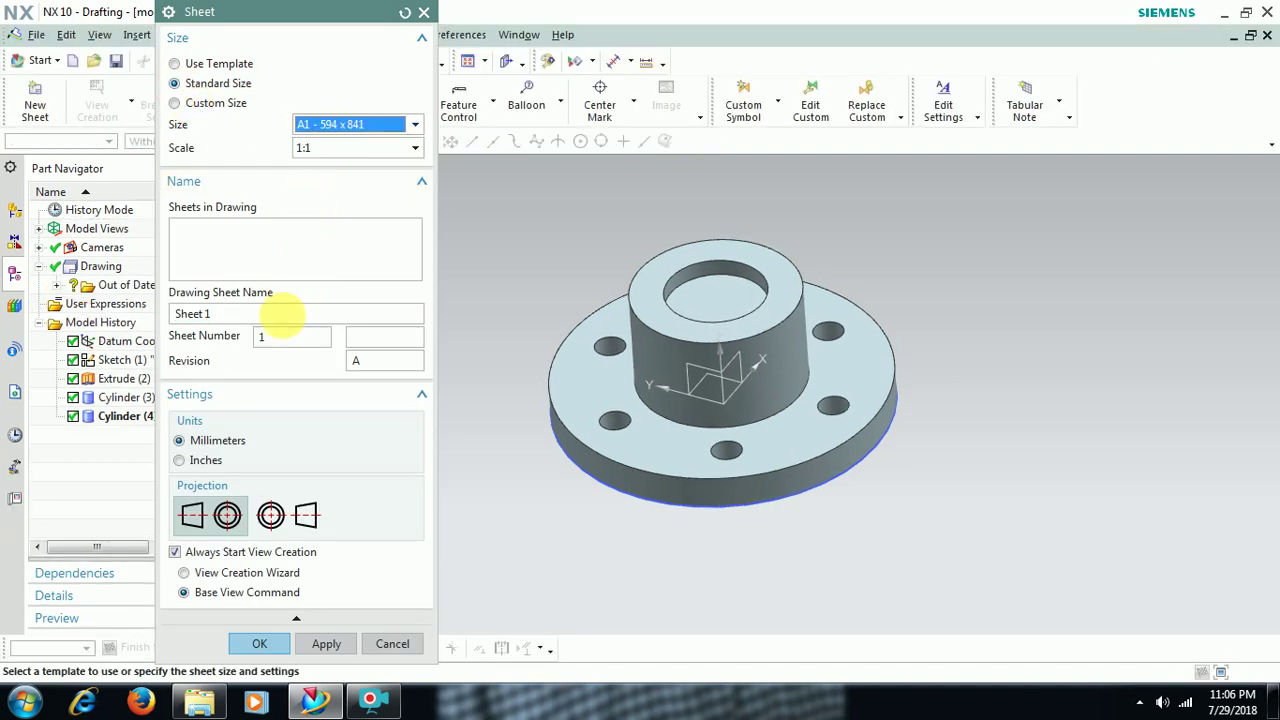
{"action": "left_click", "coordinate": [220, 528]}
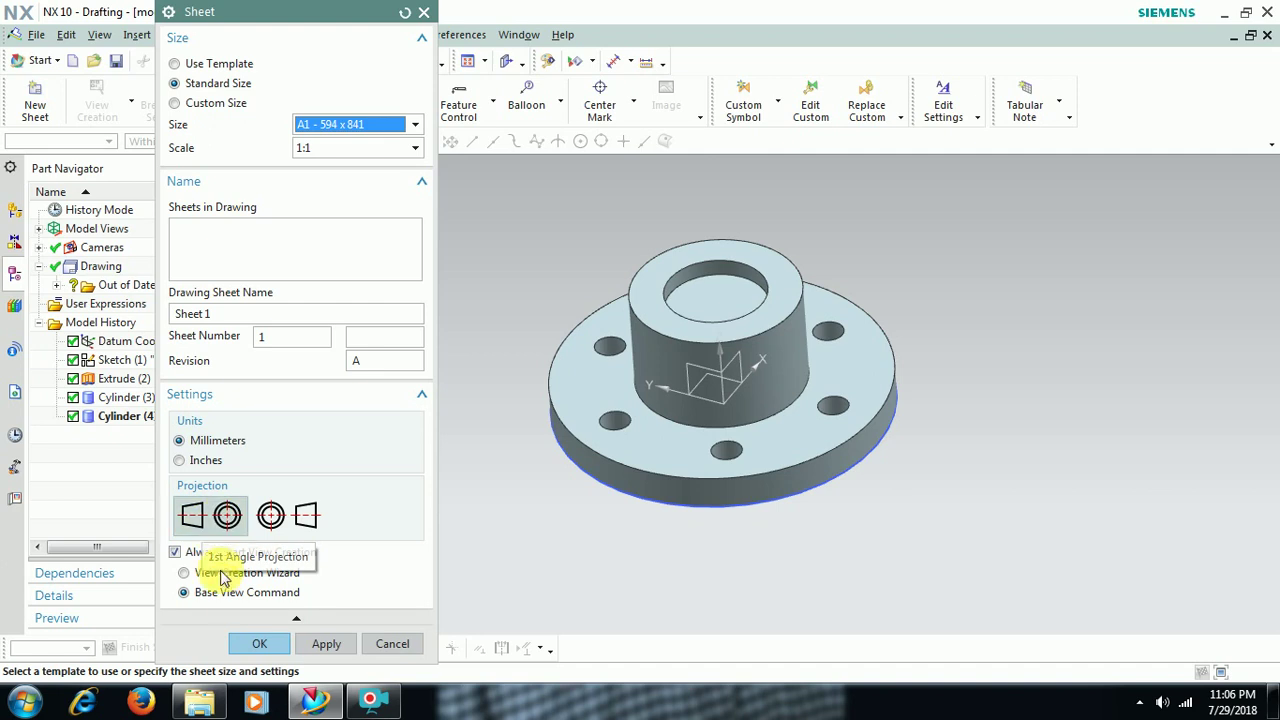
{"action": "left_click", "coordinate": [259, 644]}
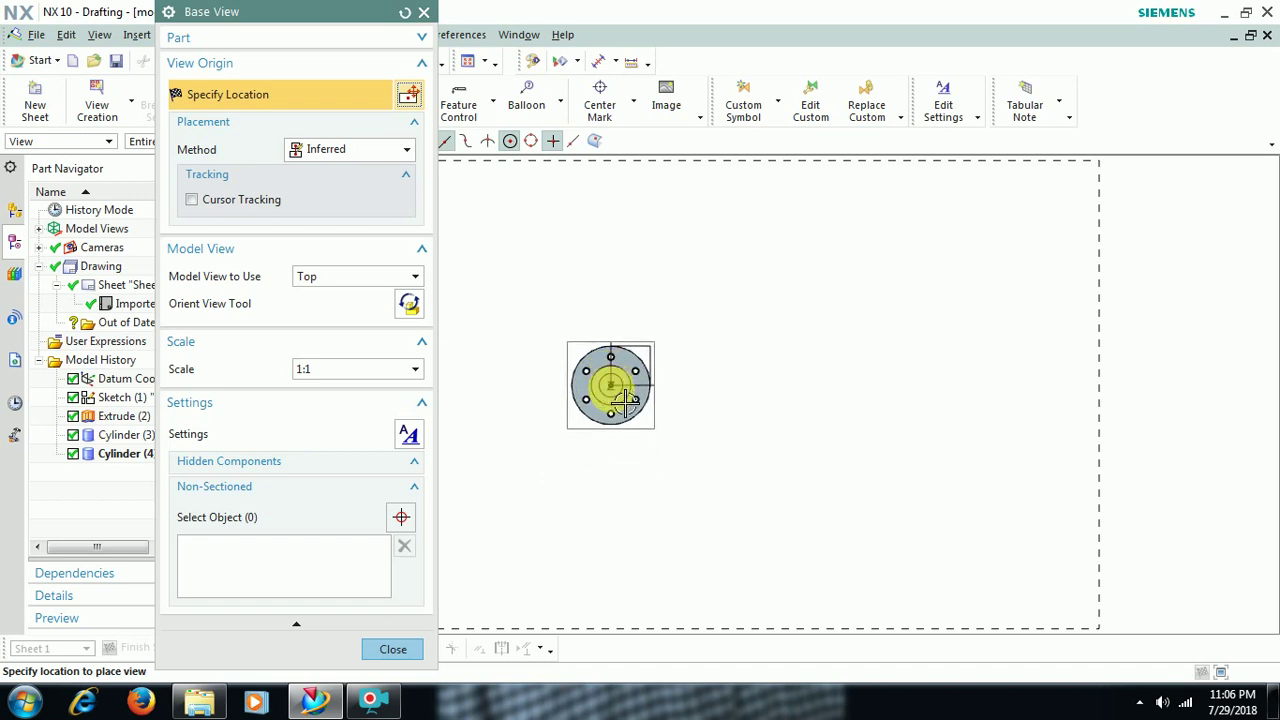
Place the Top base view, then projected views above it and to its right
{"action": "left_click", "coordinate": [595, 415]}
{"action": "middle_click", "coordinate": [582, 222]}
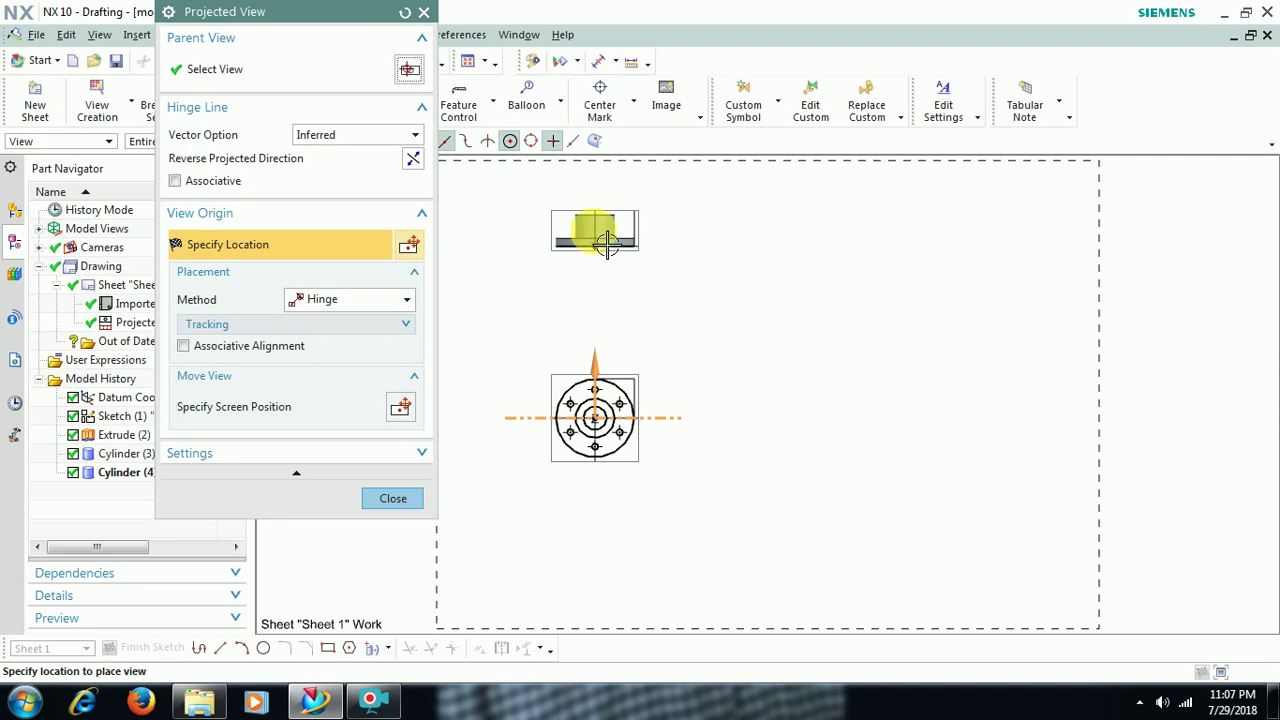
{"action": "left_click", "coordinate": [605, 243]}
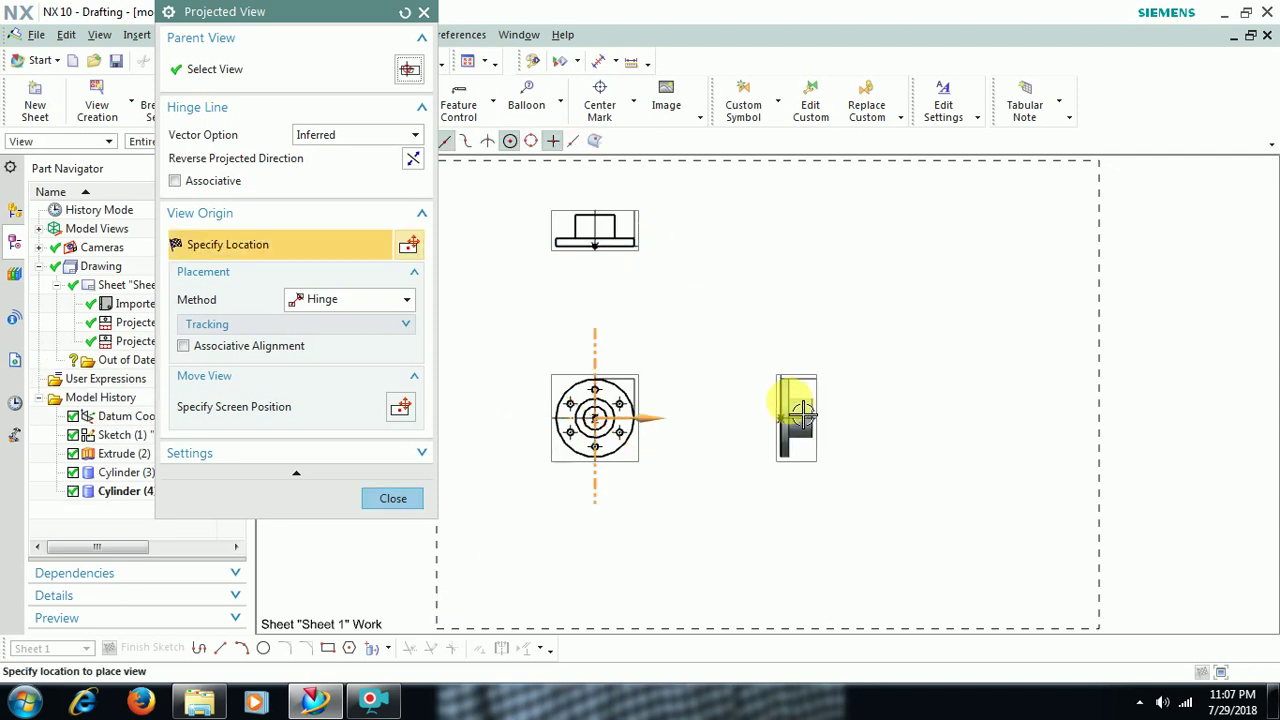
{"action": "left_click", "coordinate": [783, 405]}
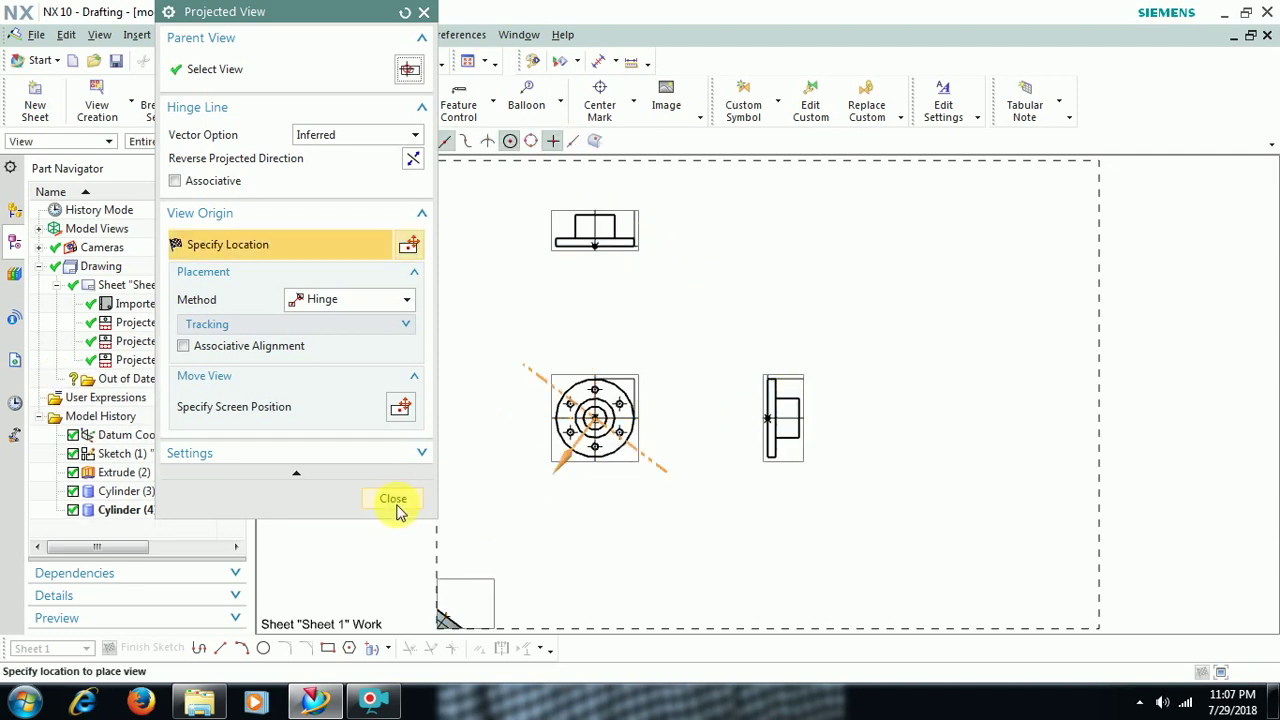
{"action": "middle_click", "coordinate": [457, 487]}
{"action": "scroll", "coordinate": [680, 380], "scroll_direction": "up", "scroll_amount": 3}
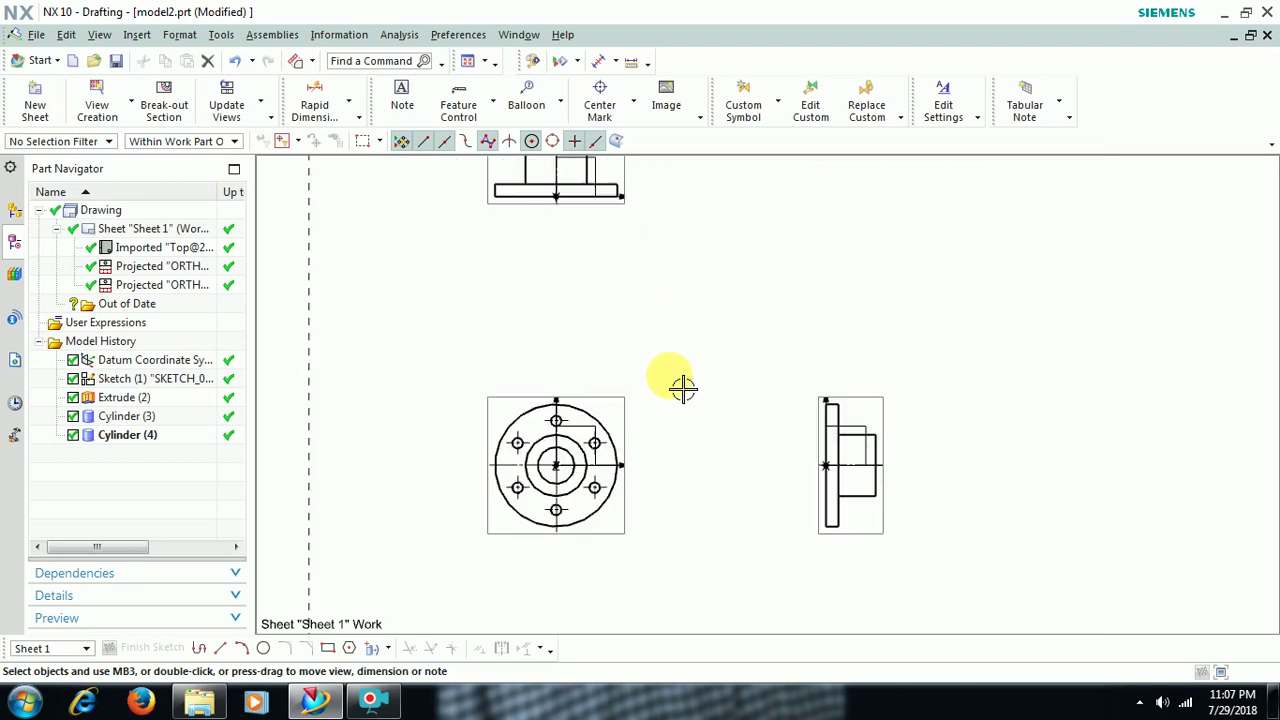
{"action": "scroll", "coordinate": [685, 340], "scroll_direction": "up", "scroll_amount": 1}
{"action": "middle_click_drag", "start_coordinate": [674, 366], "coordinate": [751, 462], "text": "shift"}
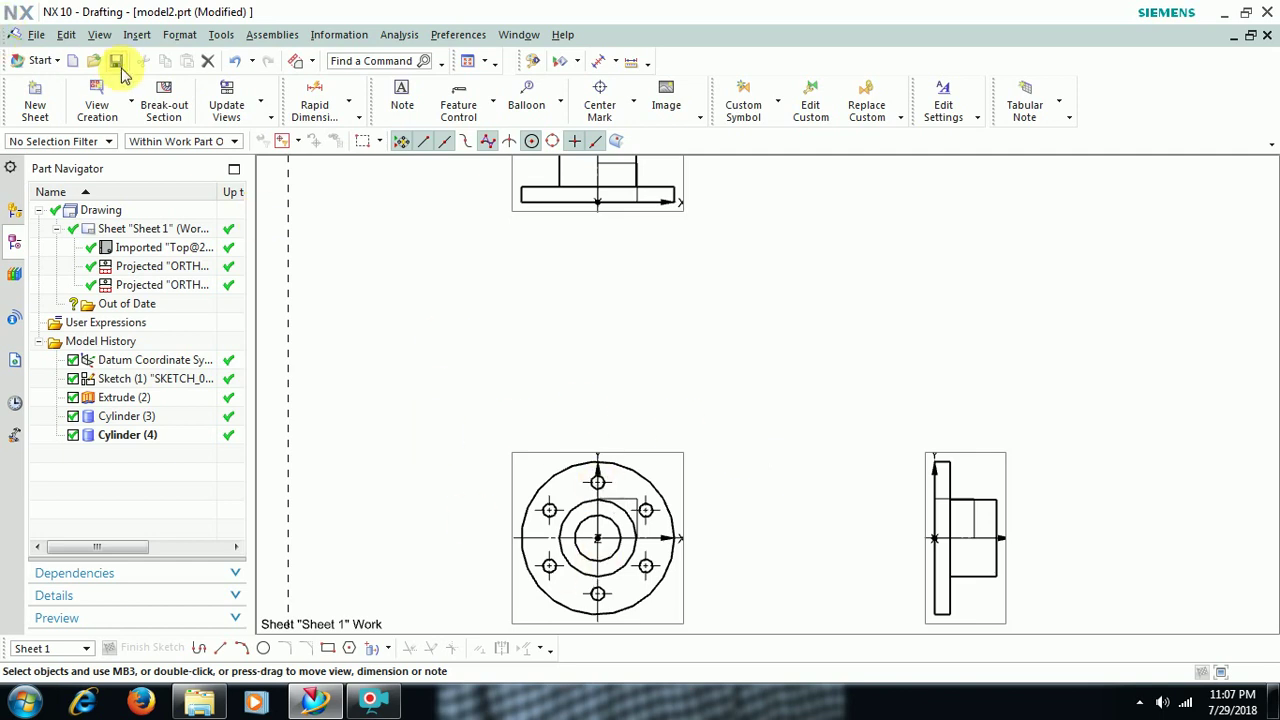
Cut a Simple/Stepped section through the top view's centre and place Section G-G above it
{"action": "left_click", "coordinate": [130, 112]}
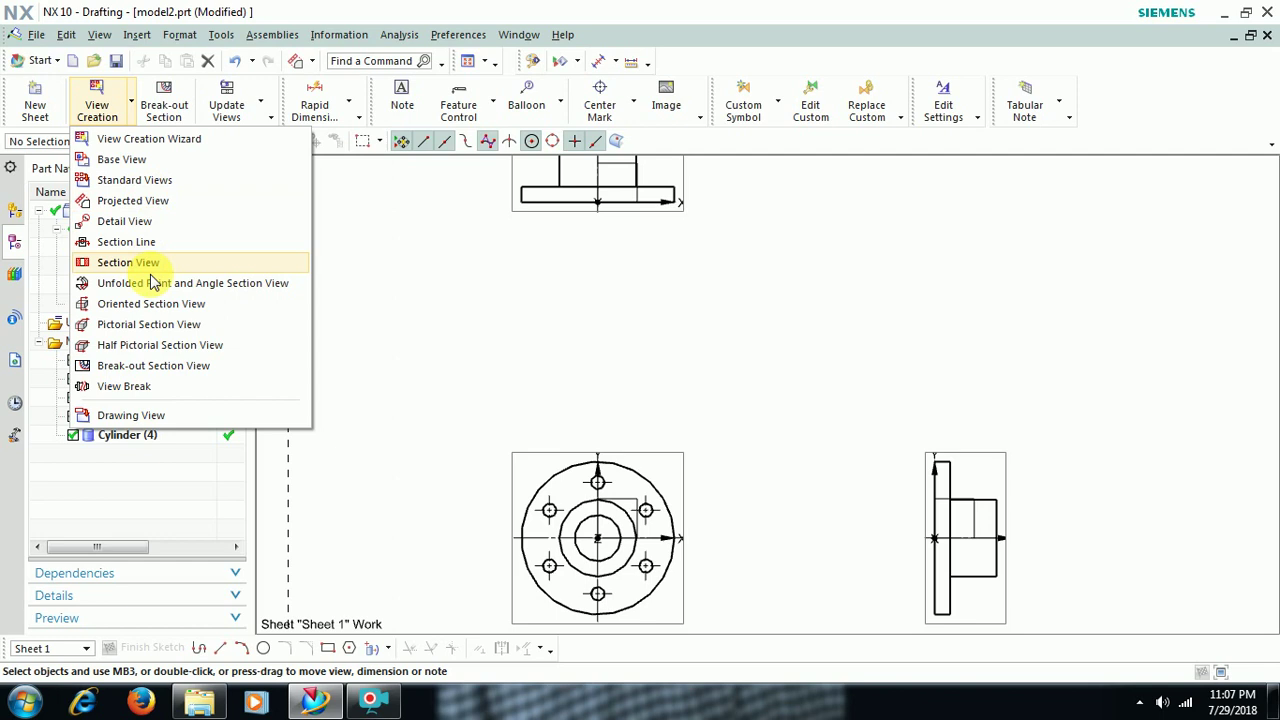
{"action": "left_click", "coordinate": [284, 262]}
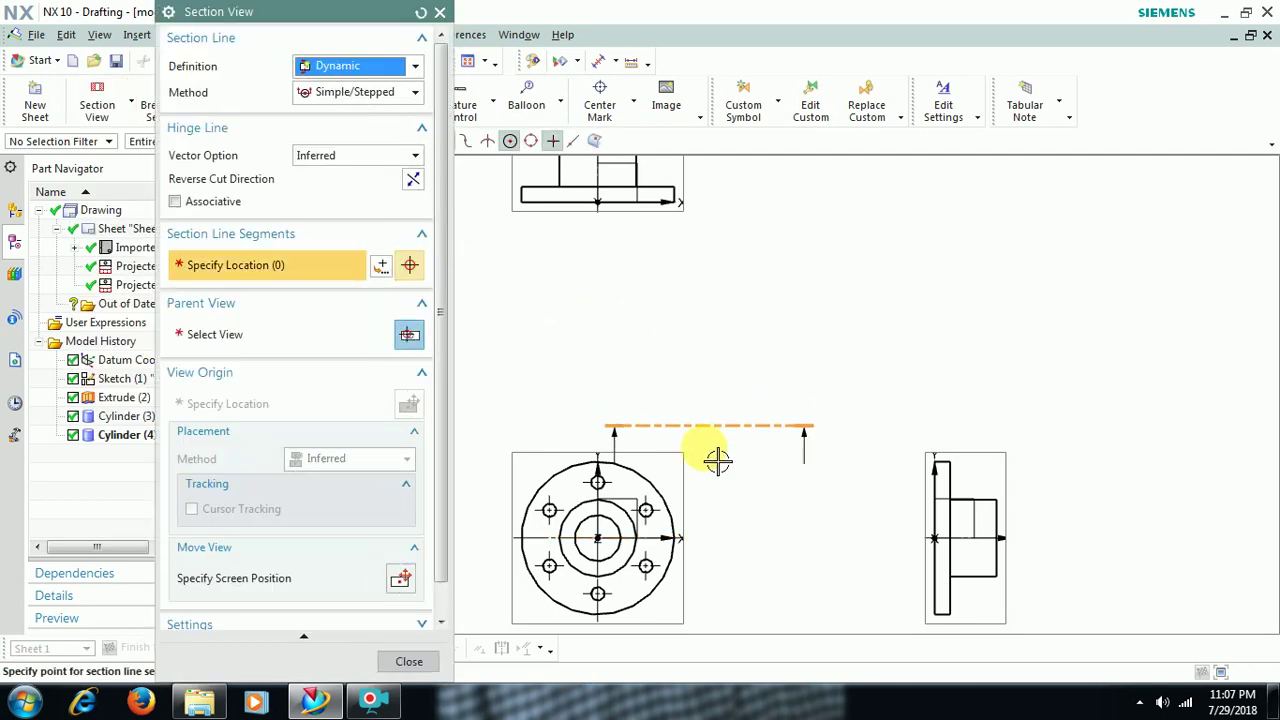
{"action": "mouse_move", "coordinate": [697, 437]}
{"action": "middle_mouse_down"}
{"action": "mouse_move", "coordinate": [780, 371]}
{"action": "mouse_move", "coordinate": [773, 362]}
{"action": "middle_mouse_up"}
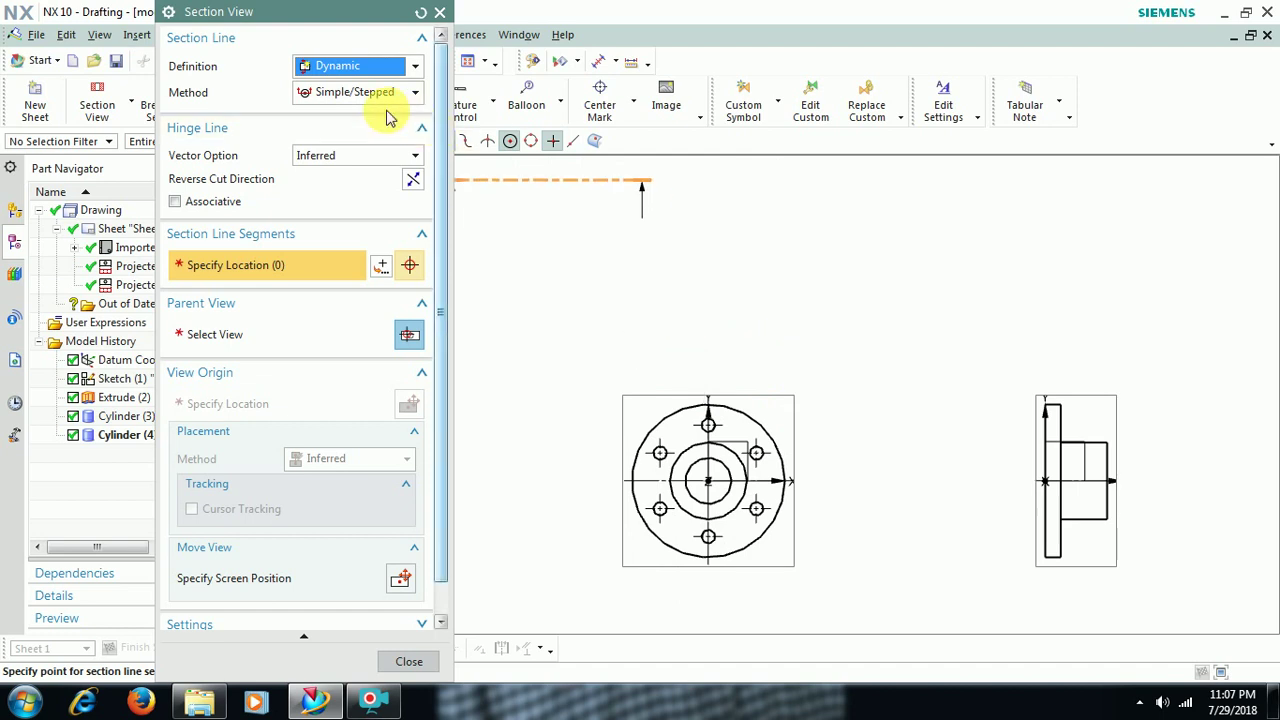
{"action": "left_click", "coordinate": [358, 93]}
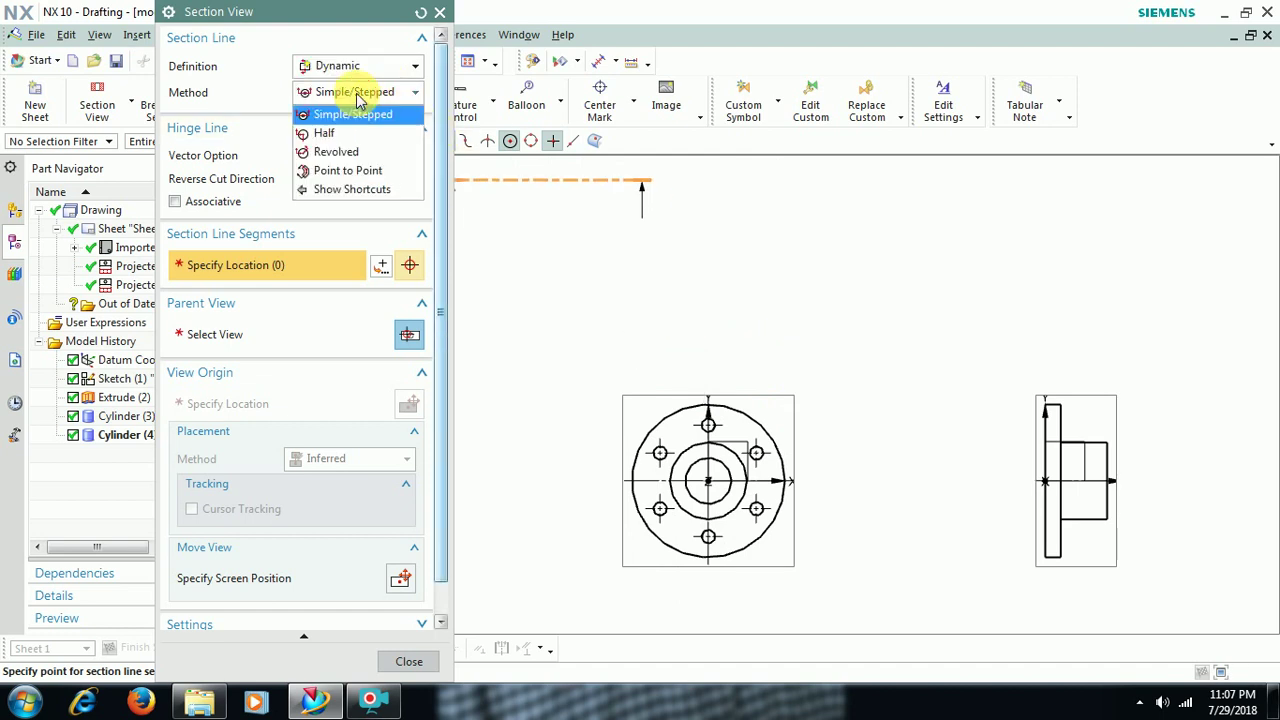
{"action": "left_click", "coordinate": [352, 116]}
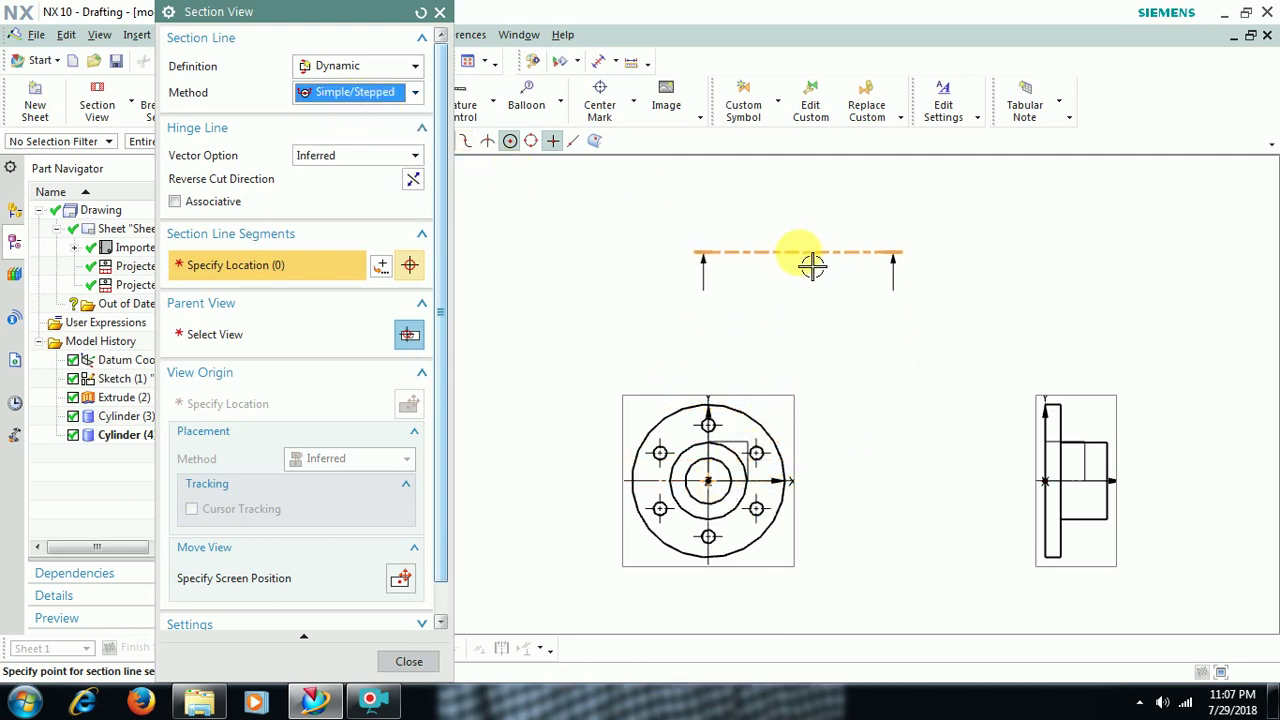
{"action": "left_click", "coordinate": [720, 488]}
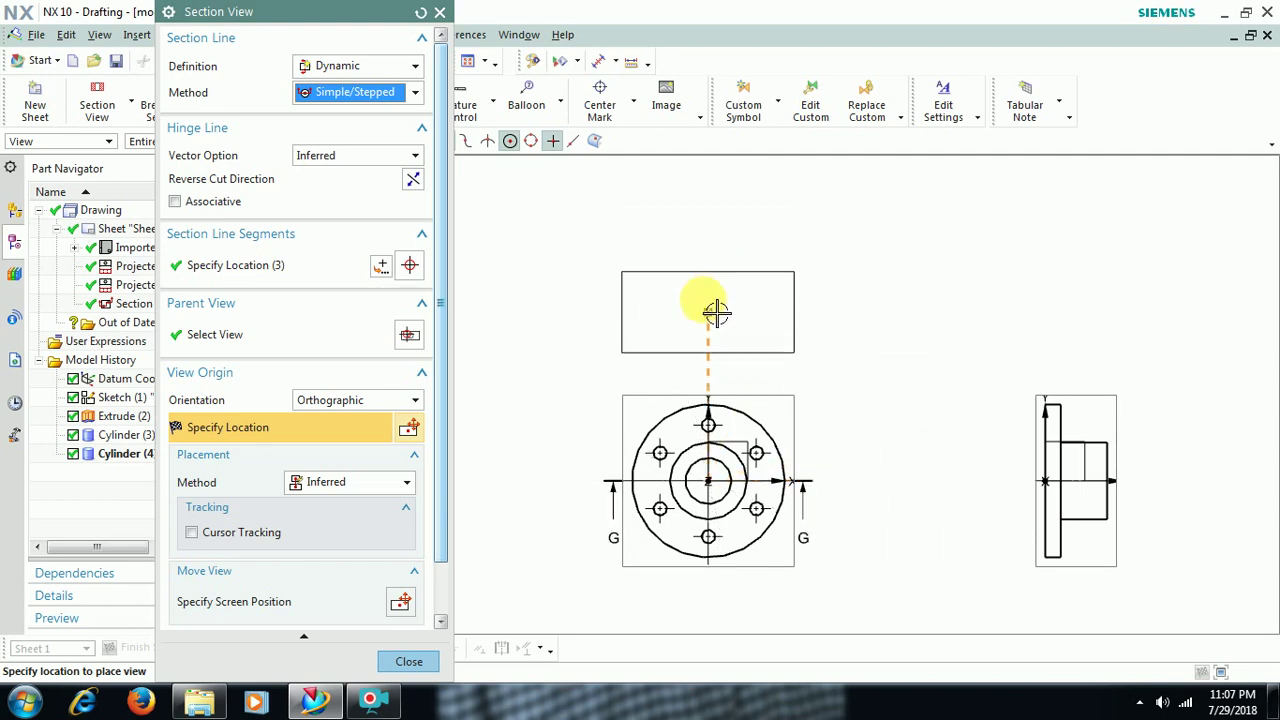
{"action": "middle_click_drag", "start_coordinate": [712, 270], "coordinate": [700, 157]}
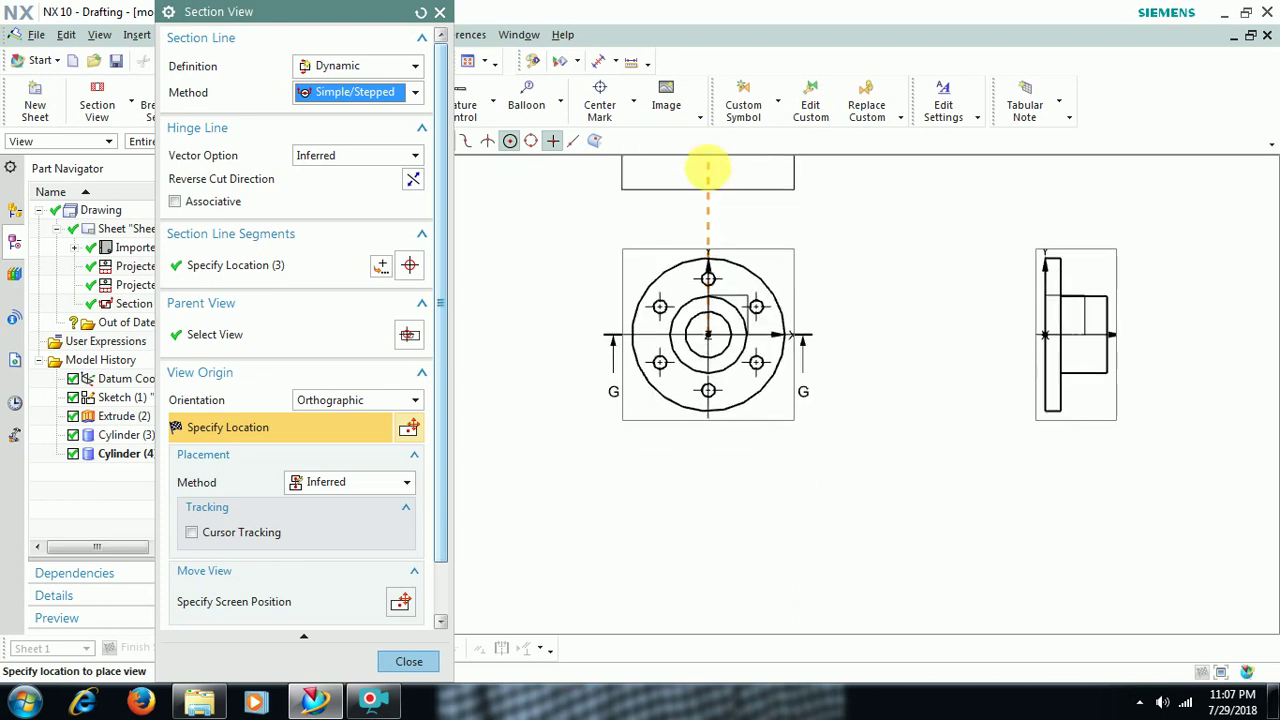
{"action": "middle_click_drag", "start_coordinate": [729, 477], "coordinate": [737, 580]}
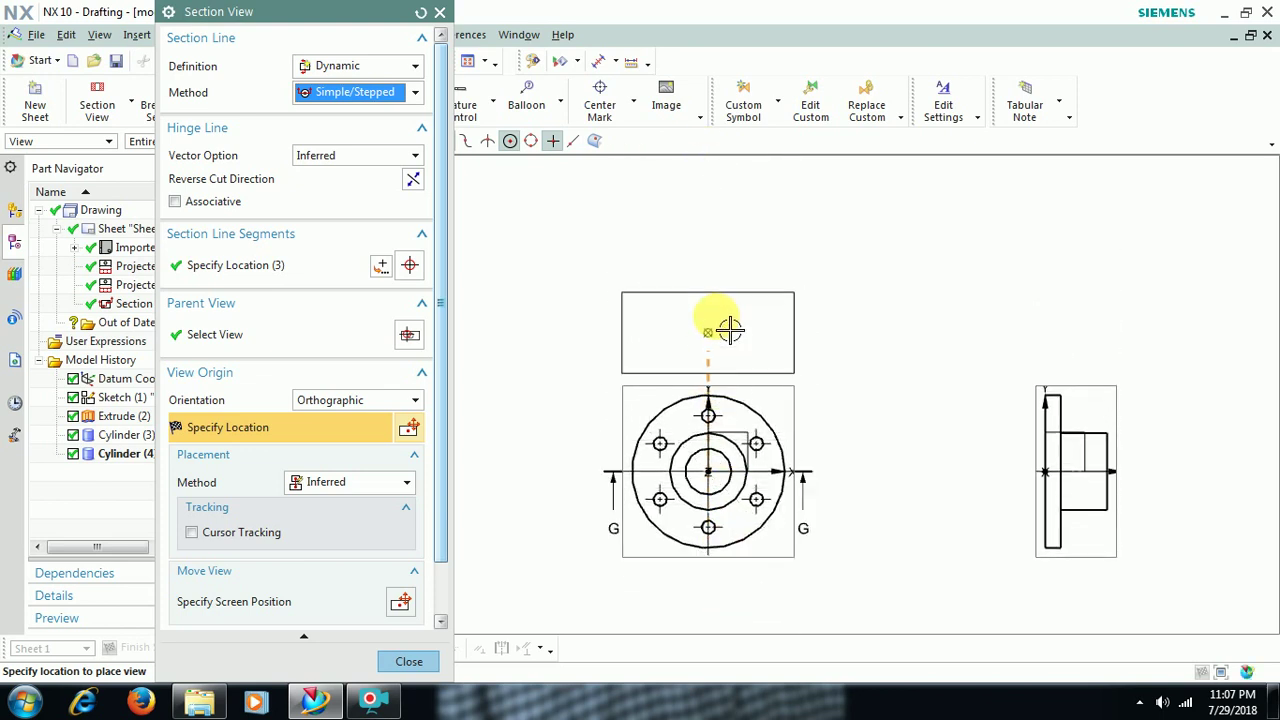
{"action": "middle_click_drag", "start_coordinate": [709, 255], "coordinate": [714, 320]}
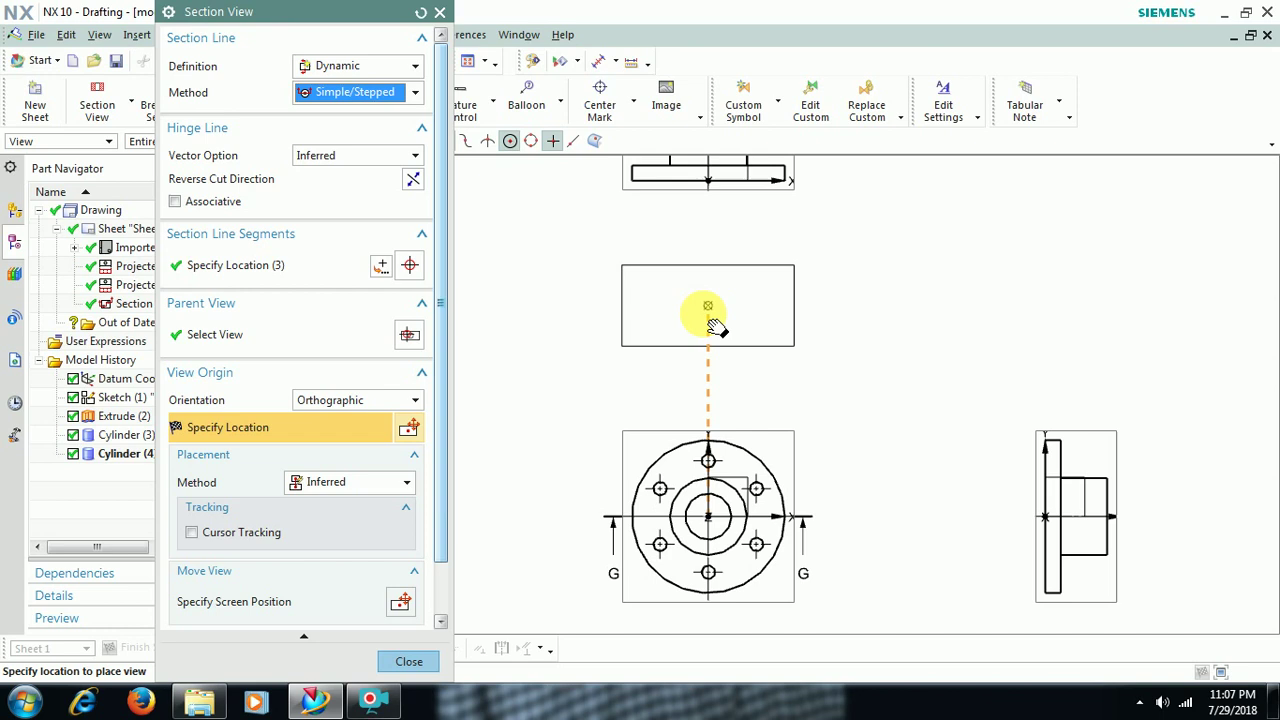
{"action": "left_click", "coordinate": [712, 290]}
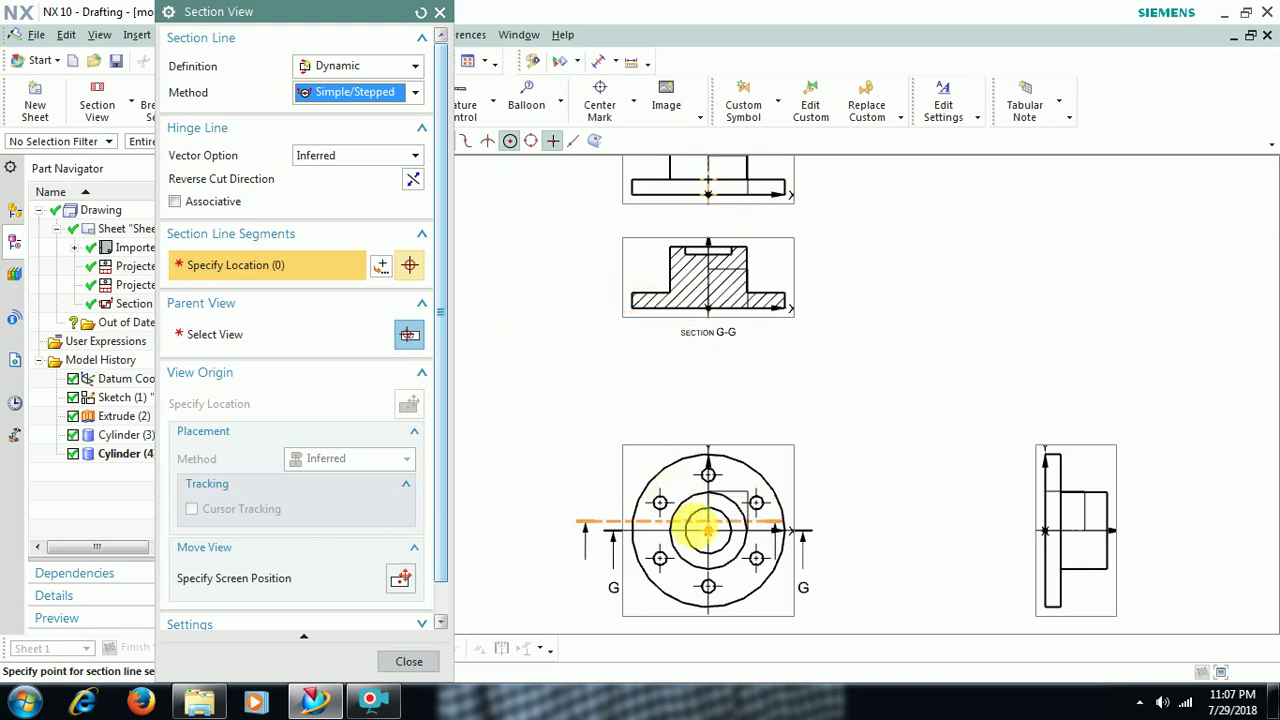
Cut vertically through the flange centre and place Section H-H right of the top view
{"action": "left_click", "coordinate": [710, 534]}
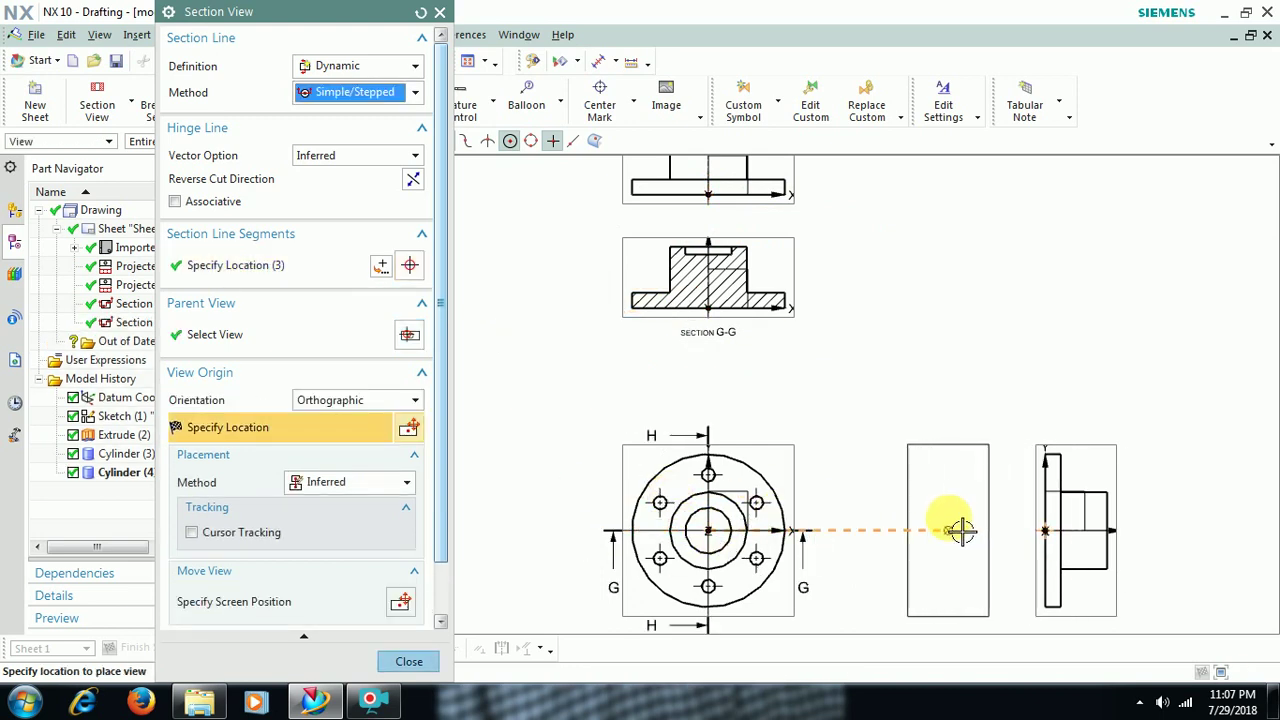
{"action": "left_click", "coordinate": [958, 531]}
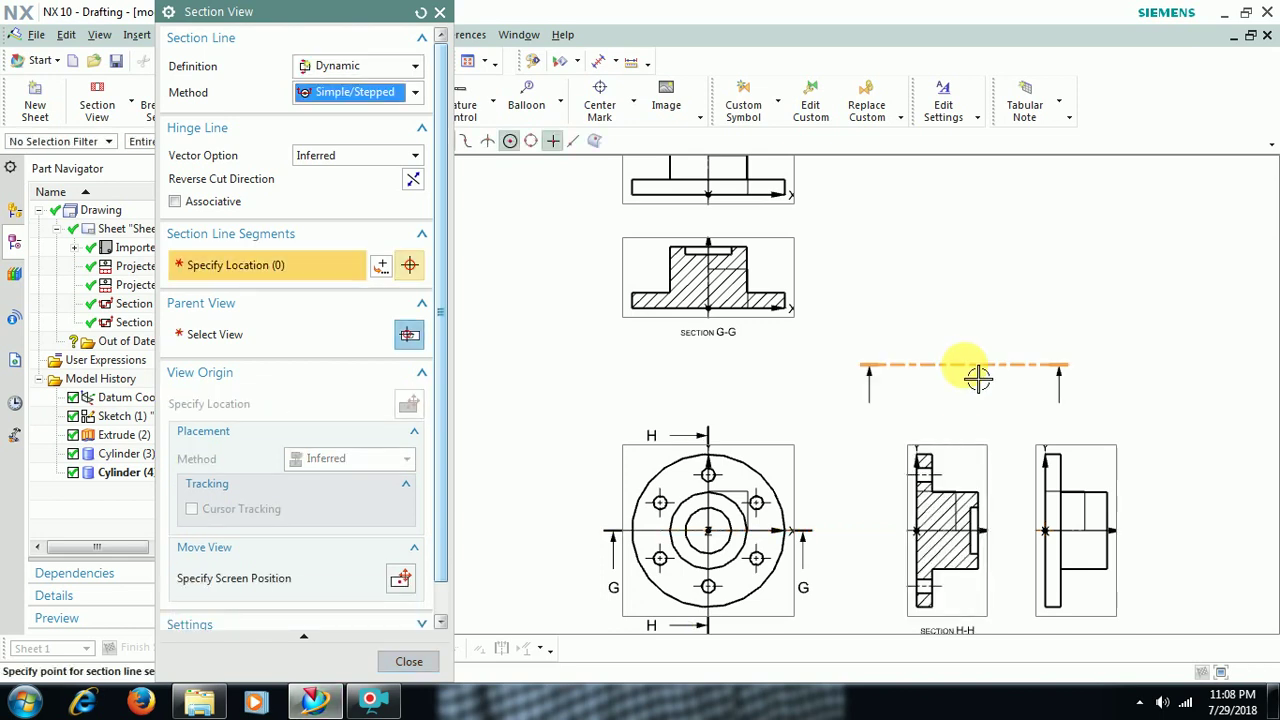
{"action": "left_click", "coordinate": [439, 13]}
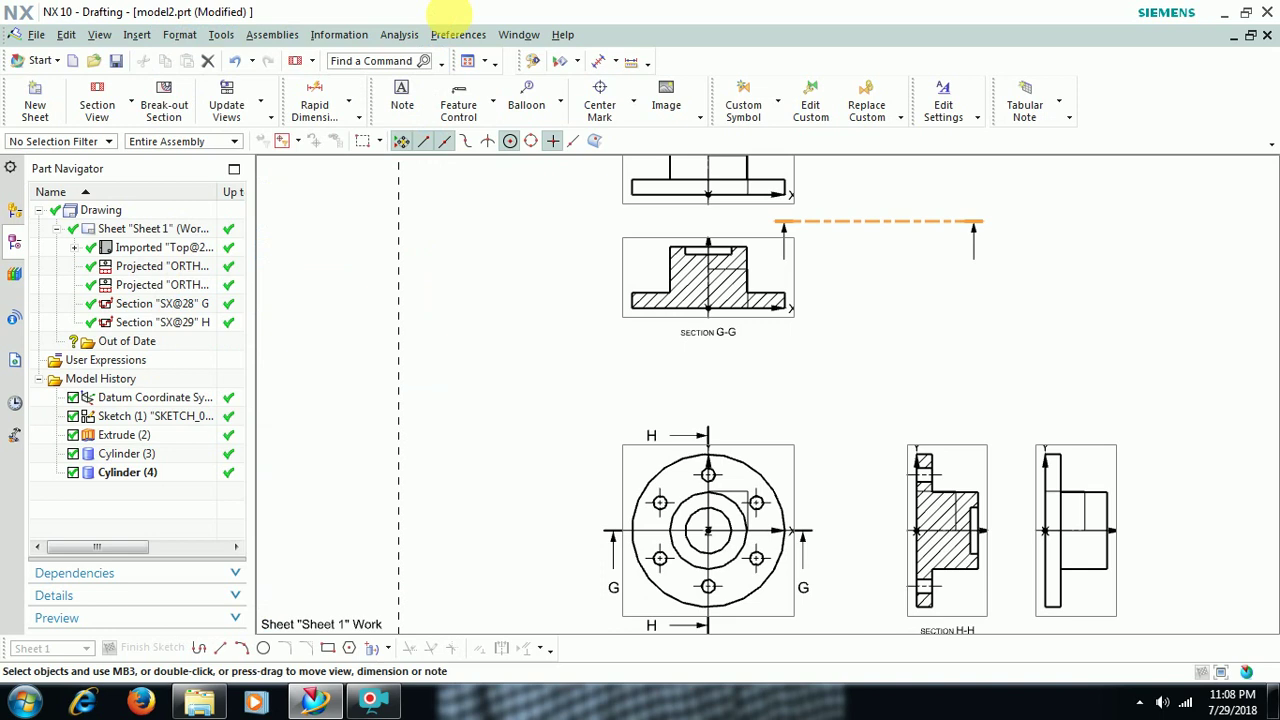
Pan and zoom around the sheet to bring Section G-G into view
{"action": "scroll", "coordinate": [686, 263], "scroll_direction": "up", "scroll_amount": 5}
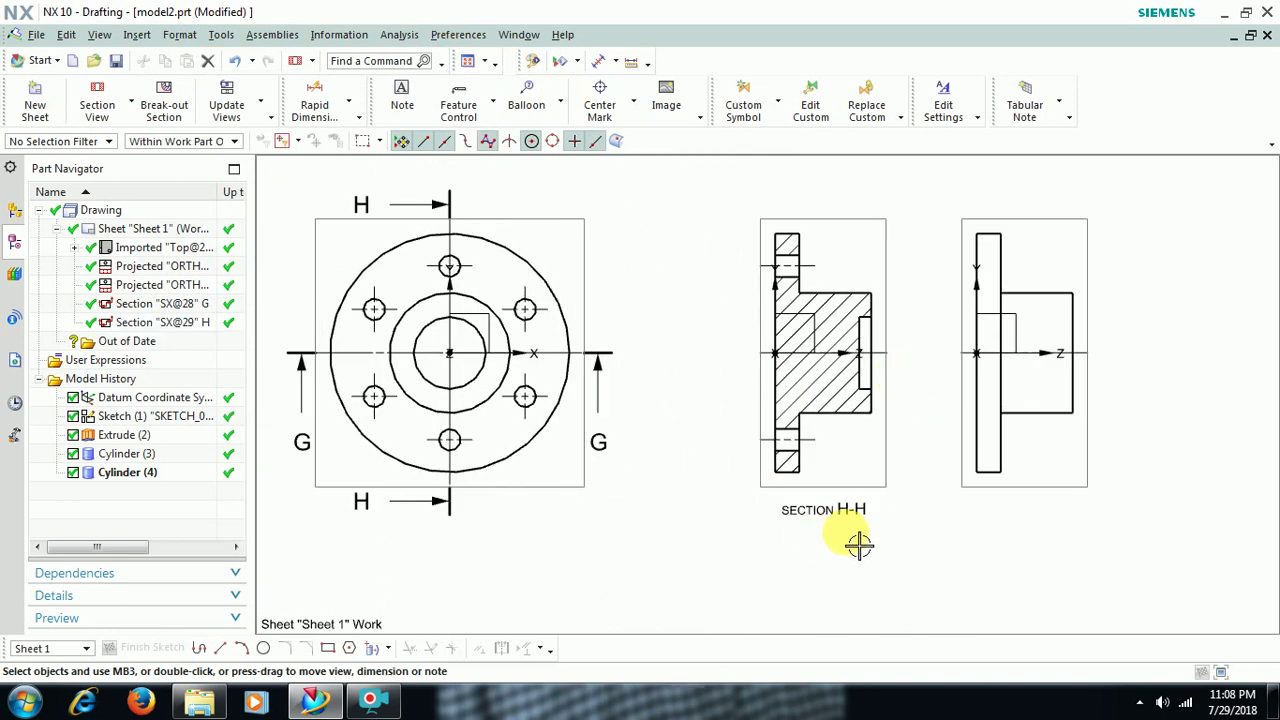
{"action": "left_click", "coordinate": [588, 300]}
{"action": "scroll", "coordinate": [600, 303], "scroll_direction": "down", "scroll_amount": 1}
{"action": "left_click", "coordinate": [640, 300]}
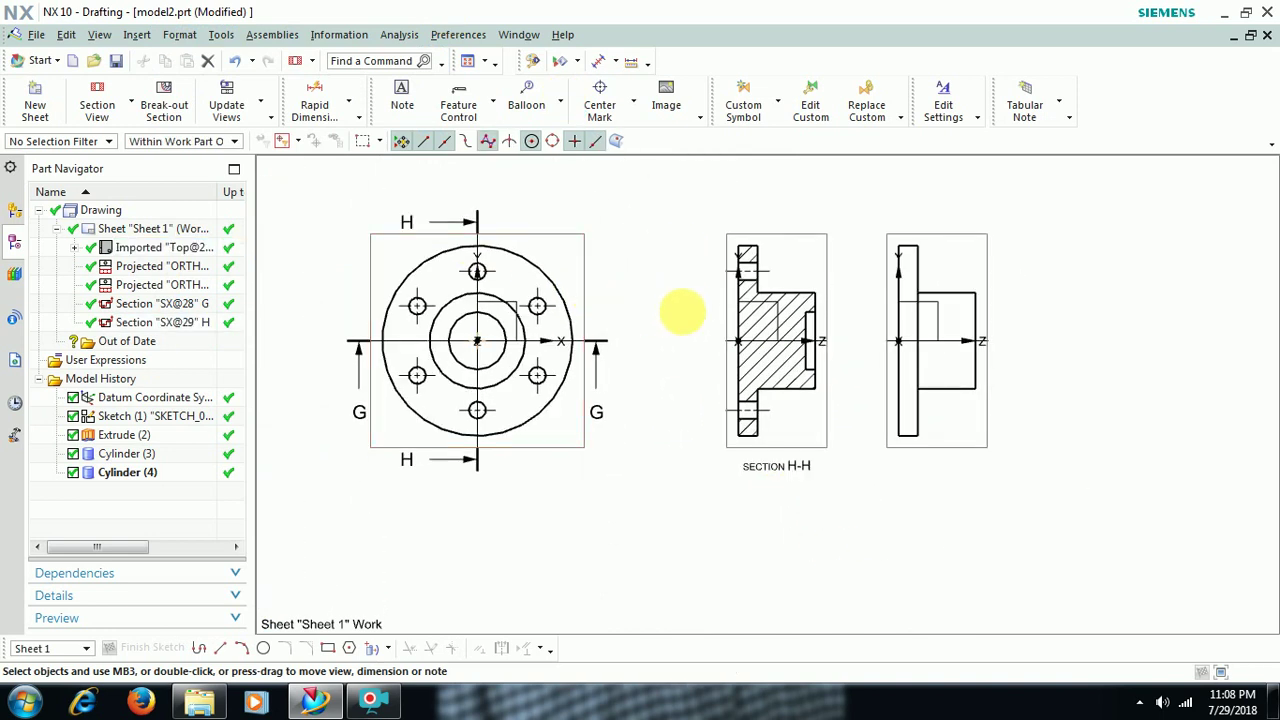
{"action": "middle_click_drag", "start_coordinate": [680, 300], "coordinate": [680, 363], "text": "shift"}
{"action": "scroll", "coordinate": [634, 357], "scroll_direction": "down", "scroll_amount": 2}
{"action": "scroll", "coordinate": [623, 365], "scroll_direction": "up", "scroll_amount": 1}
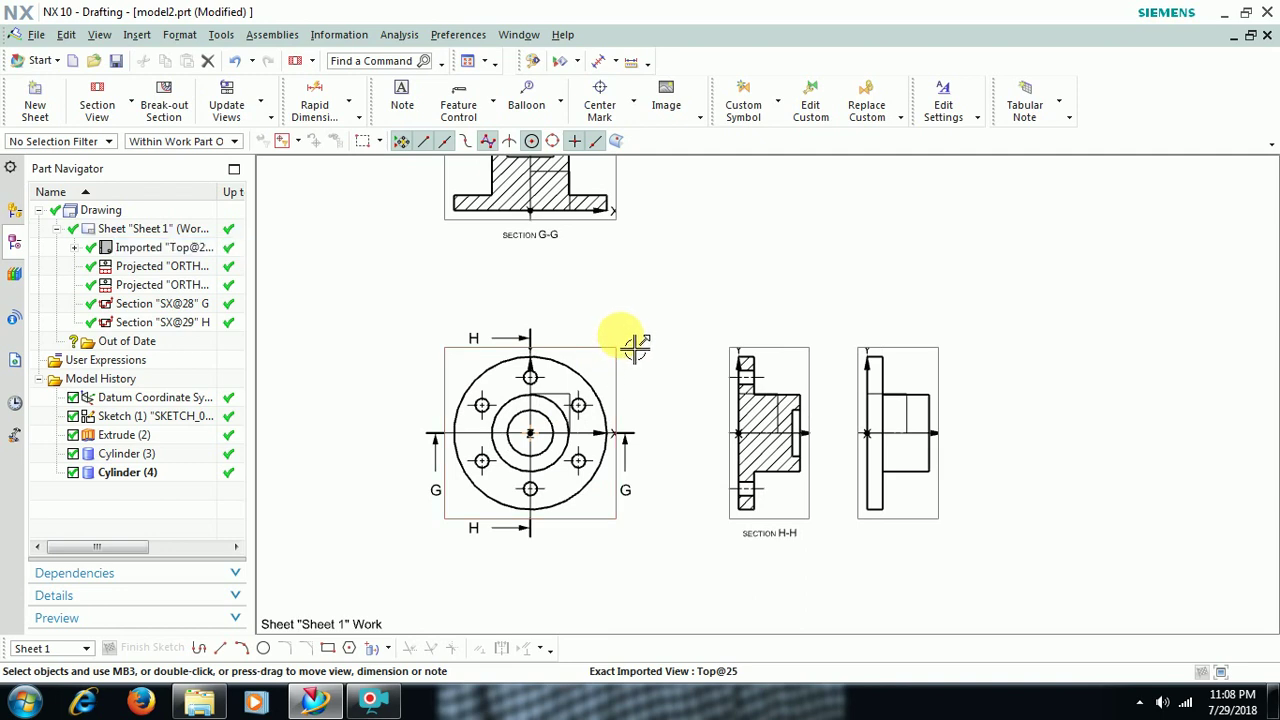
{"action": "scroll", "coordinate": [634, 335], "scroll_direction": "up", "scroll_amount": 4}
{"action": "scroll", "coordinate": [718, 300], "scroll_direction": "down", "scroll_amount": 1}
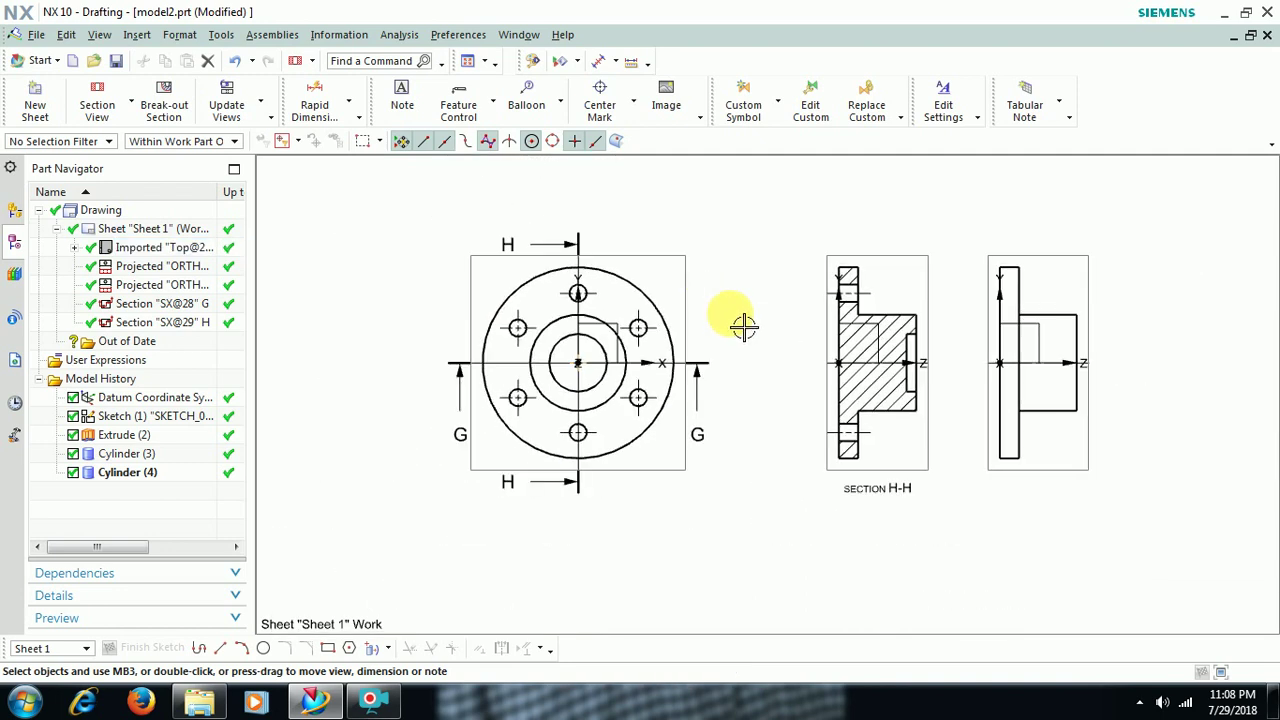
{"action": "scroll", "coordinate": [660, 355], "scroll_direction": "up", "scroll_amount": 1}
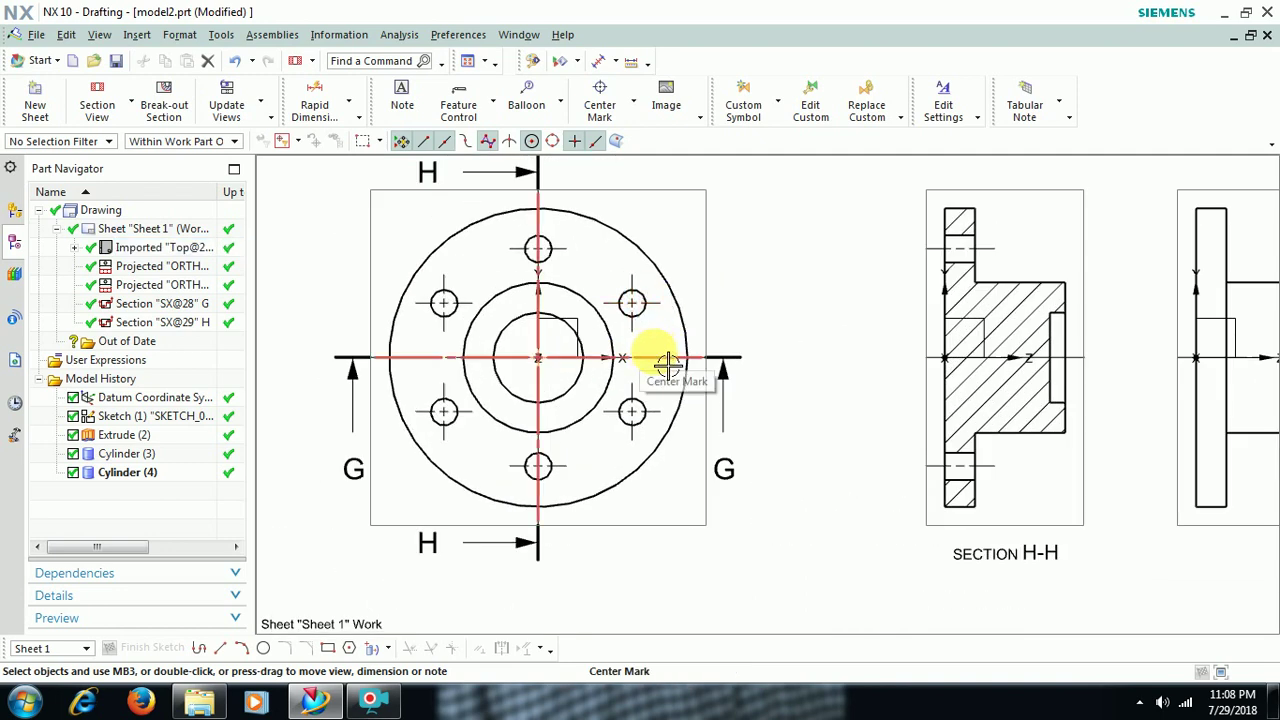
Close the section editor and update the out-of-date Section G-G
{"action": "scroll", "coordinate": [728, 362], "scroll_direction": "down", "scroll_amount": 1}
{"action": "scroll", "coordinate": [720, 352], "scroll_direction": "up", "scroll_amount": 2}
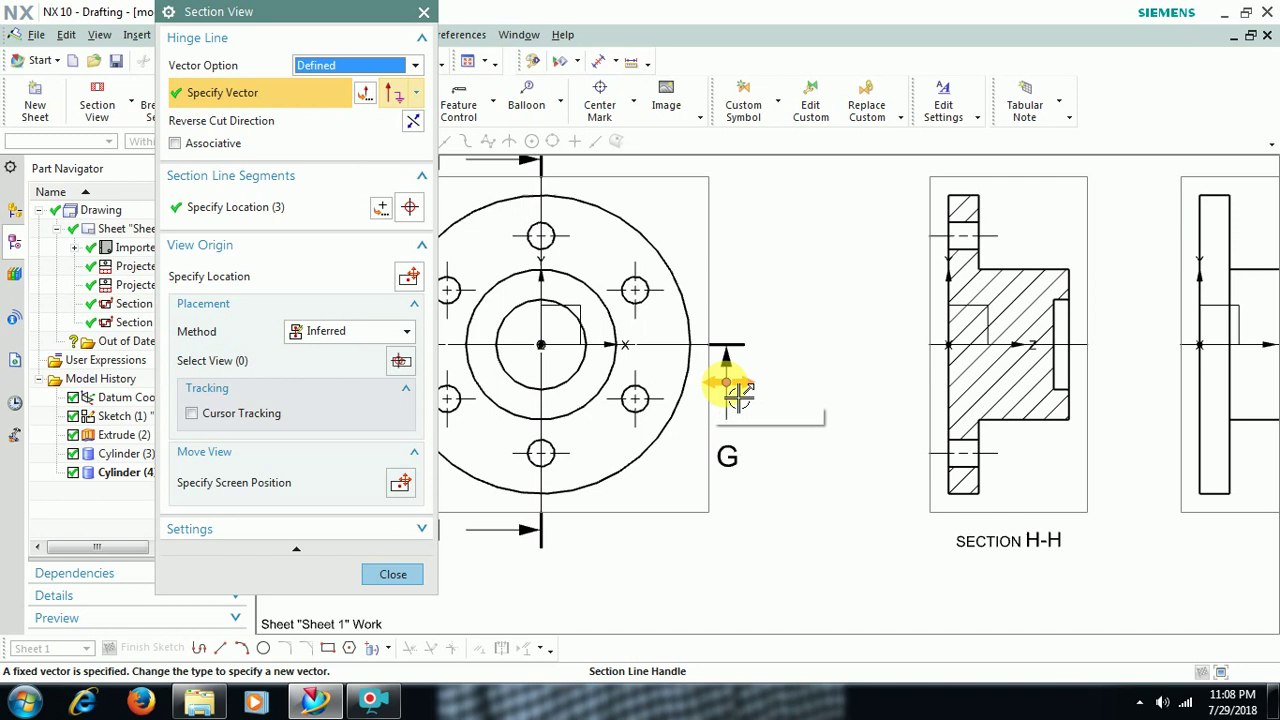
{"action": "scroll", "coordinate": [738, 395], "scroll_direction": "up", "scroll_amount": 1}
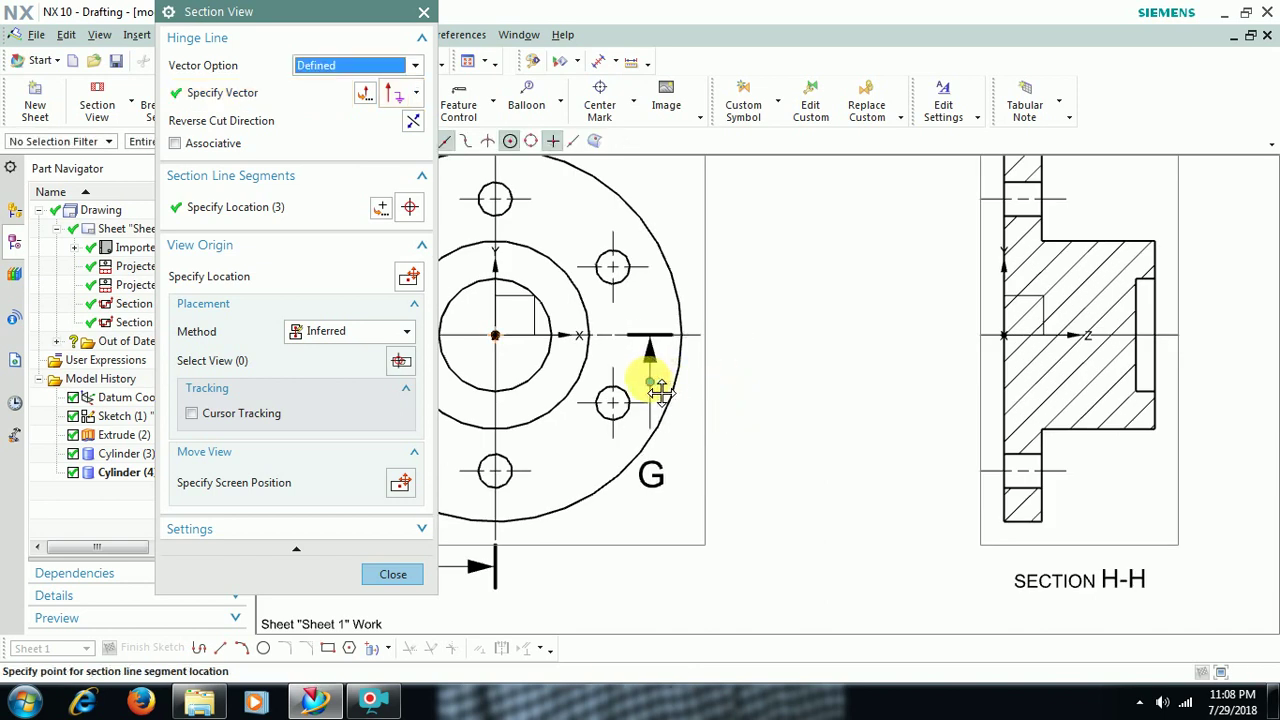
{"action": "left_click", "coordinate": [652, 384]}
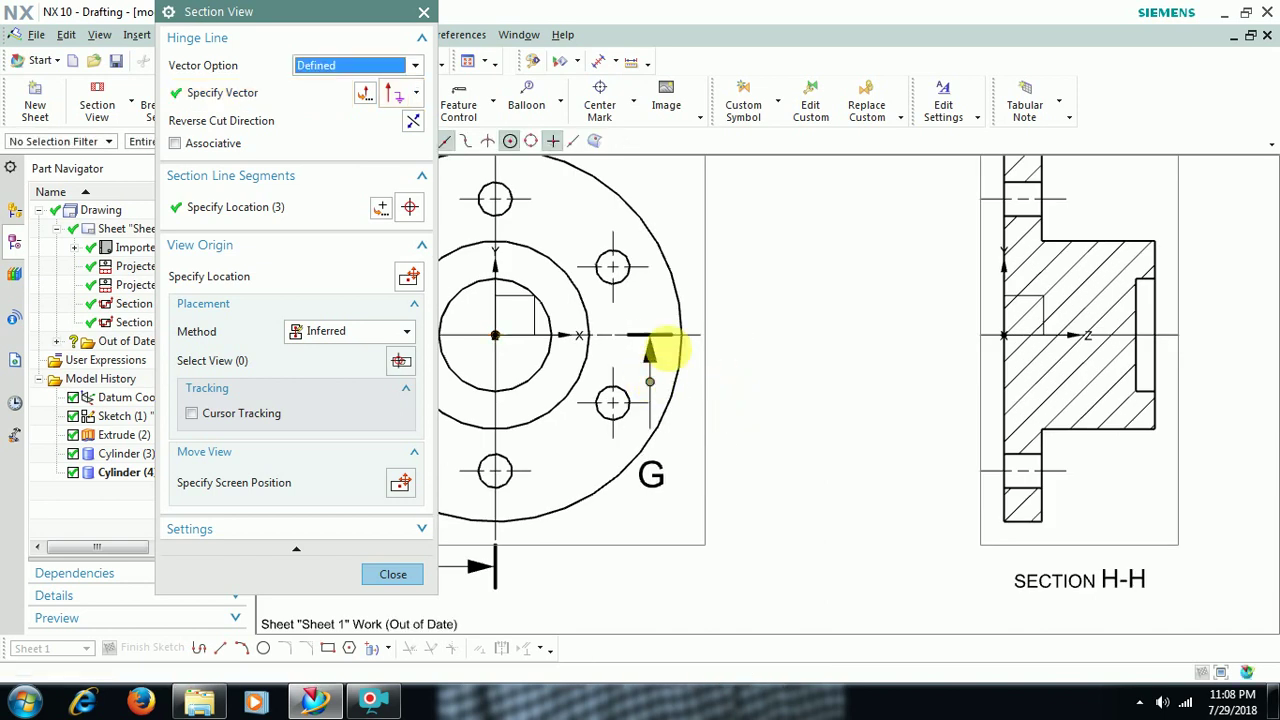
{"action": "left_click", "coordinate": [393, 574]}
{"action": "scroll", "coordinate": [743, 320], "scroll_direction": "down", "scroll_amount": 2}
{"action": "scroll", "coordinate": [733, 568], "scroll_direction": "up", "scroll_amount": 3}
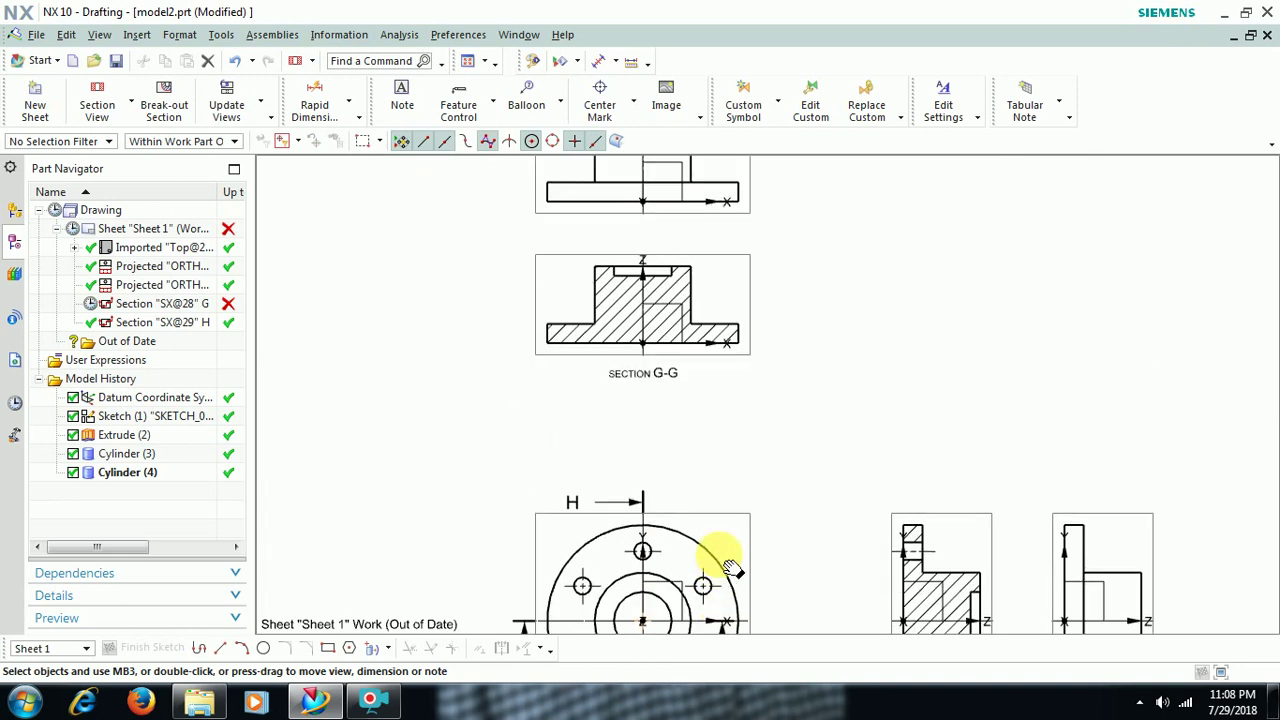
{"action": "right_click", "coordinate": [766, 320]}
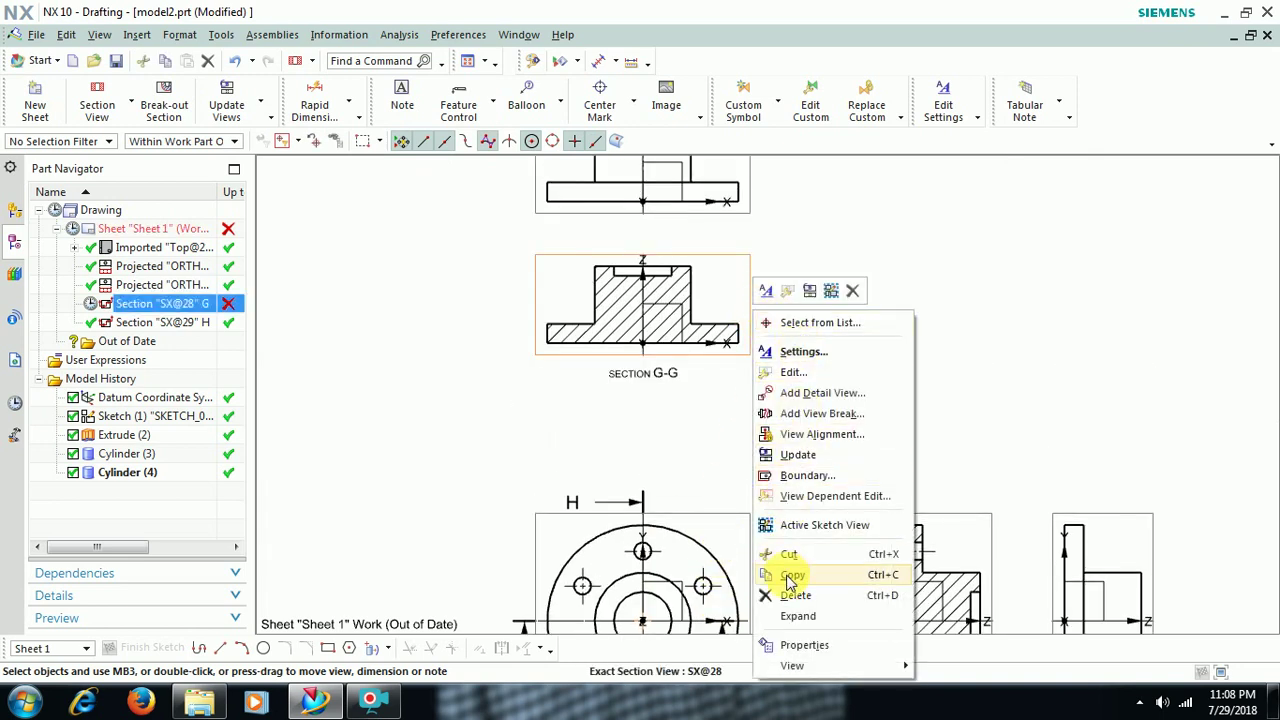
{"action": "left_click", "coordinate": [798, 455]}
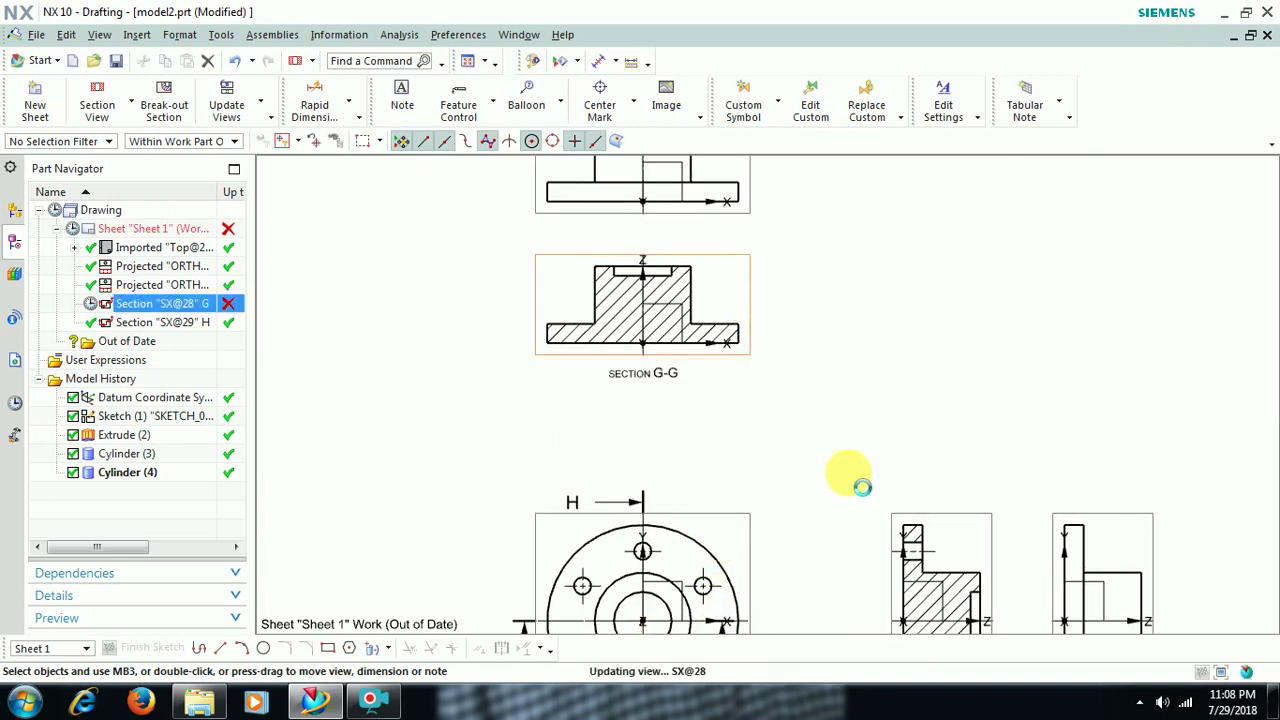
Edit section line G, dragging its right arrow outside the top view
{"action": "scroll", "coordinate": [737, 357], "scroll_direction": "down", "scroll_amount": 1}
{"action": "middle_click_drag", "start_coordinate": [709, 457], "coordinate": [737, 390], "text": "shift"}
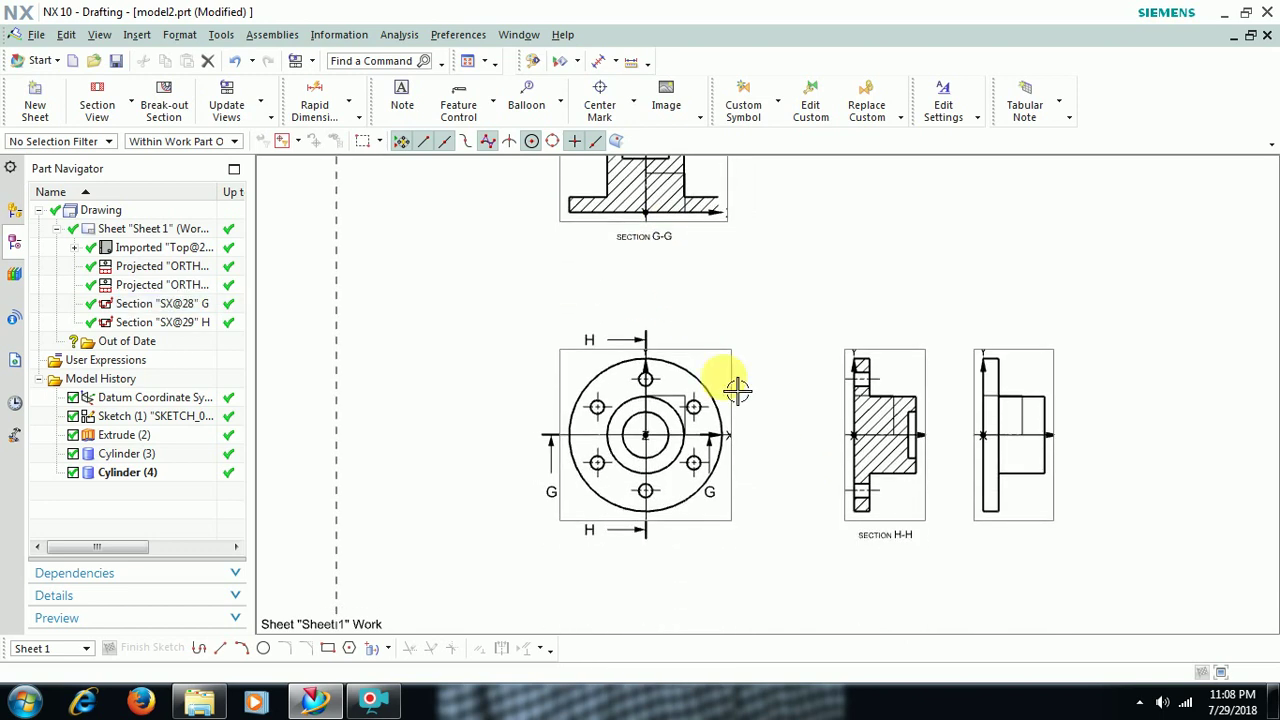
{"action": "scroll", "coordinate": [750, 415], "scroll_direction": "up", "scroll_amount": 2}
{"action": "mouse_move", "coordinate": [720, 334]}
{"action": "middle_mouse_down", "text": "shift"}
{"action": "mouse_move", "coordinate": [694, 609]}
{"action": "mouse_move", "coordinate": [694, 334]}
{"action": "mouse_move", "coordinate": [752, 565]}
{"action": "mouse_move", "coordinate": [771, 457]}
{"action": "middle_mouse_up", "text": "shift"}
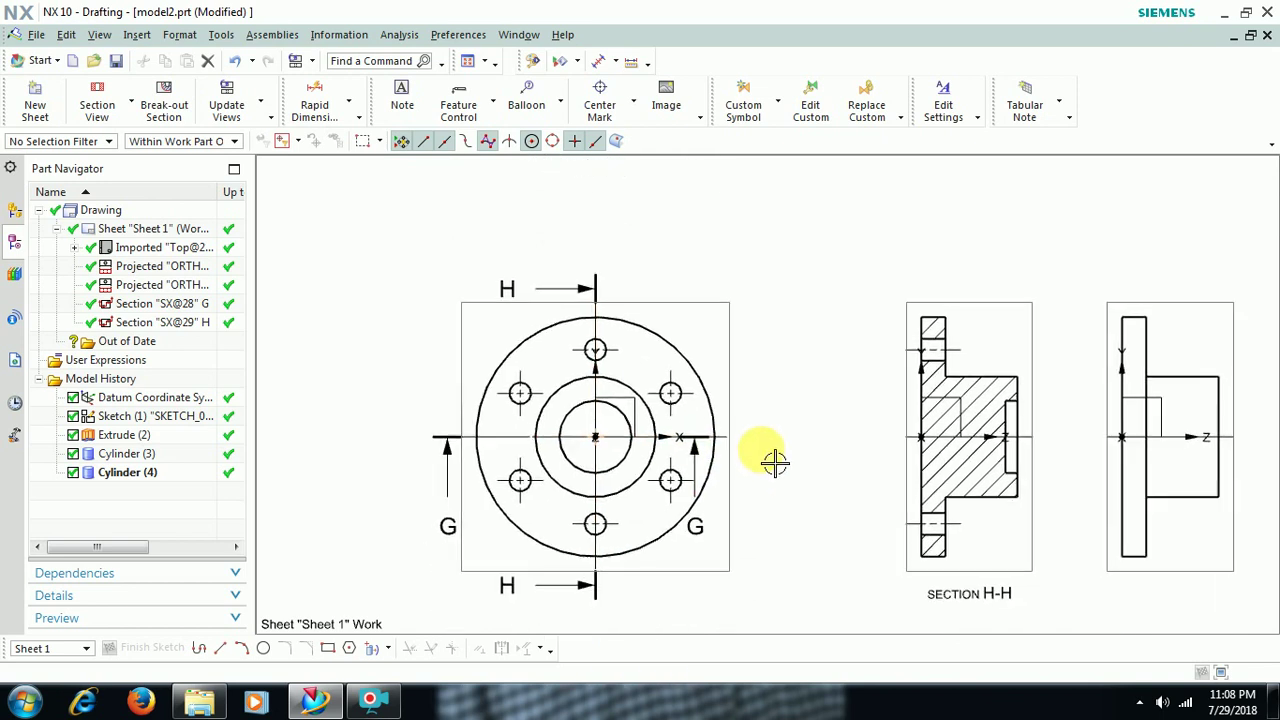
{"action": "double_click", "coordinate": [719, 497]}
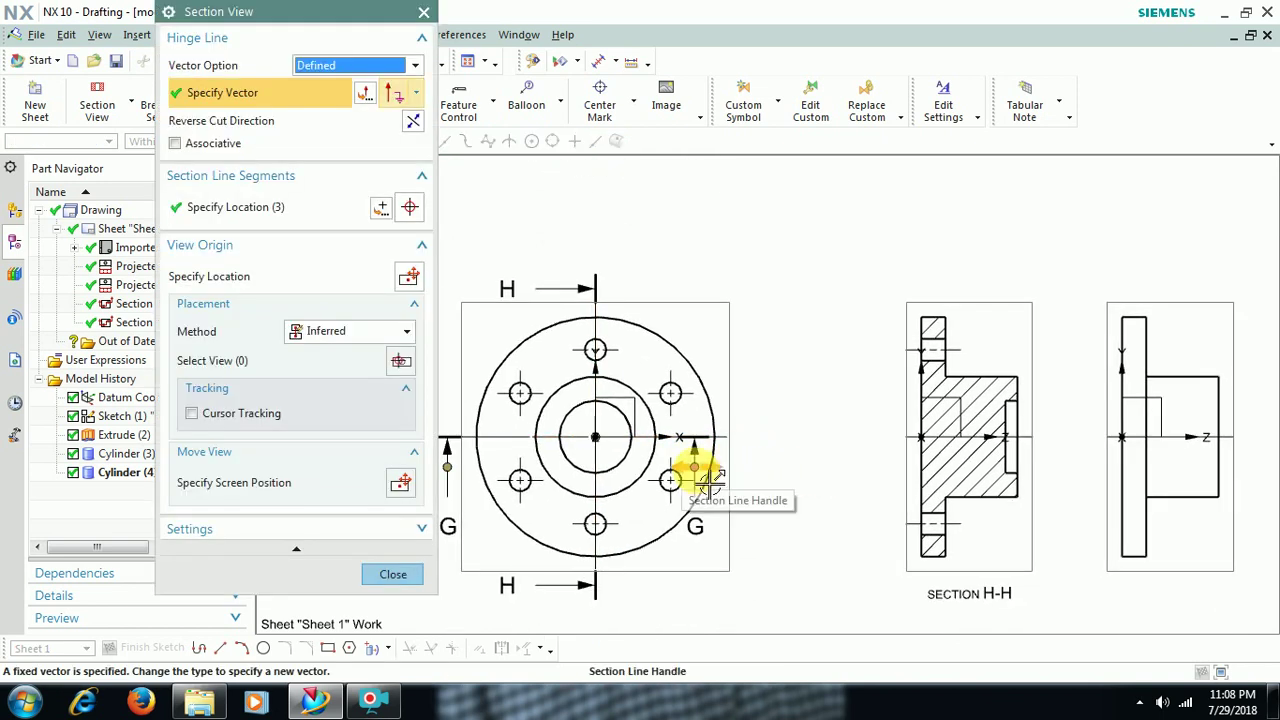
{"action": "left_click_drag", "start_coordinate": [708, 482], "coordinate": [771, 480]}
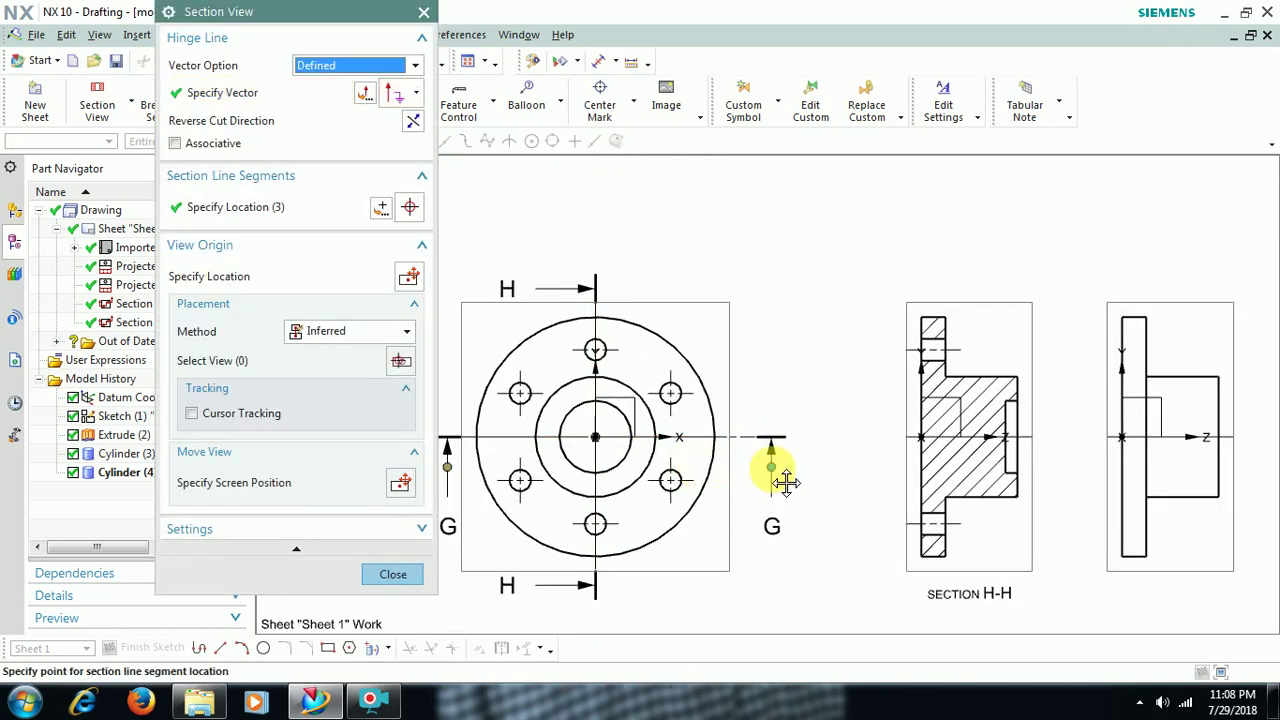
{"action": "left_click", "coordinate": [395, 576]}
Update Section G-G to match the moved section line
{"action": "scroll", "coordinate": [700, 229], "scroll_direction": "down", "scroll_amount": 3}
{"action": "middle_click_drag", "start_coordinate": [700, 229], "coordinate": [694, 426], "text": "shift"}
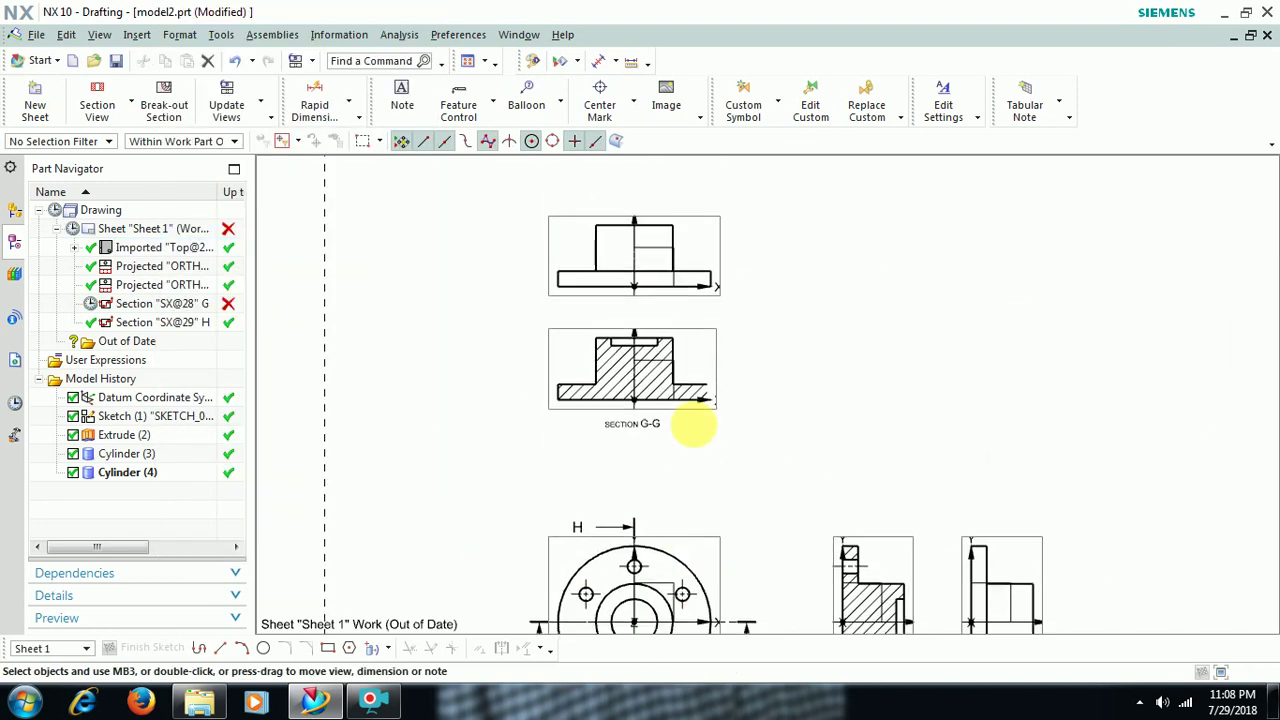
{"action": "right_click", "coordinate": [714, 378]}
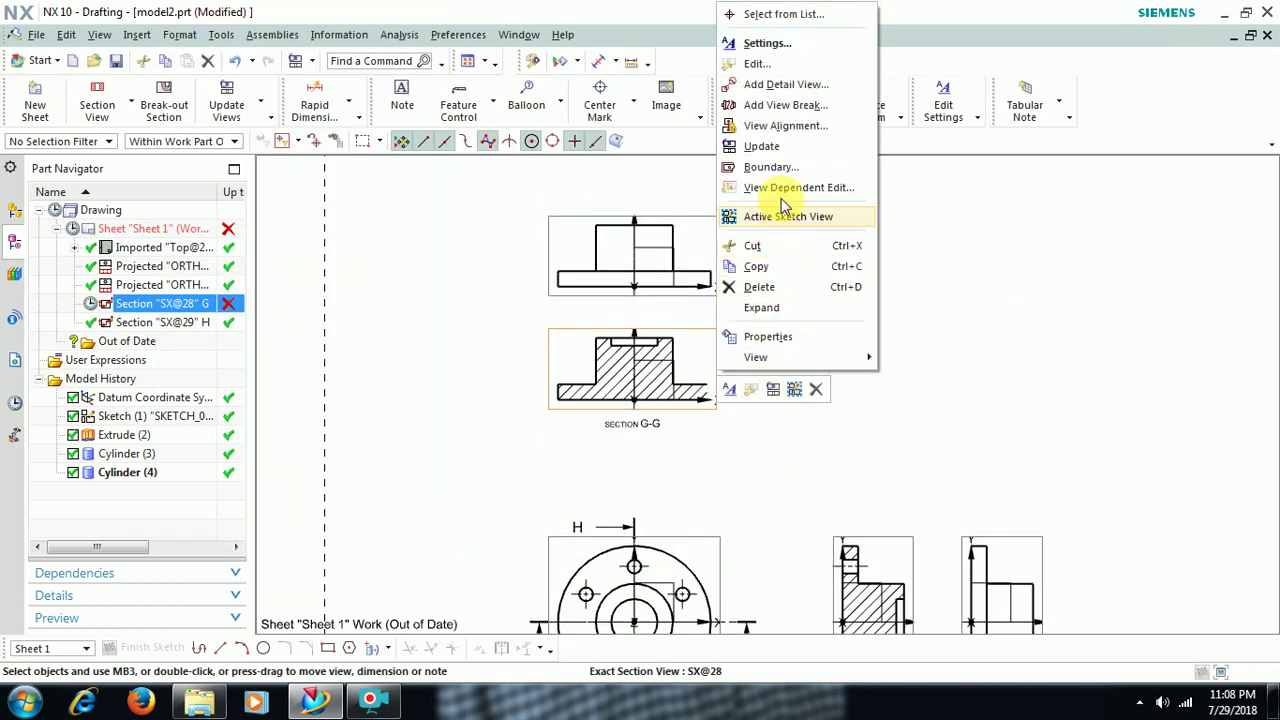
{"action": "left_click", "coordinate": [768, 147]}
{"action": "middle_click_drag", "start_coordinate": [763, 480], "coordinate": [733, 275], "text": "shift"}
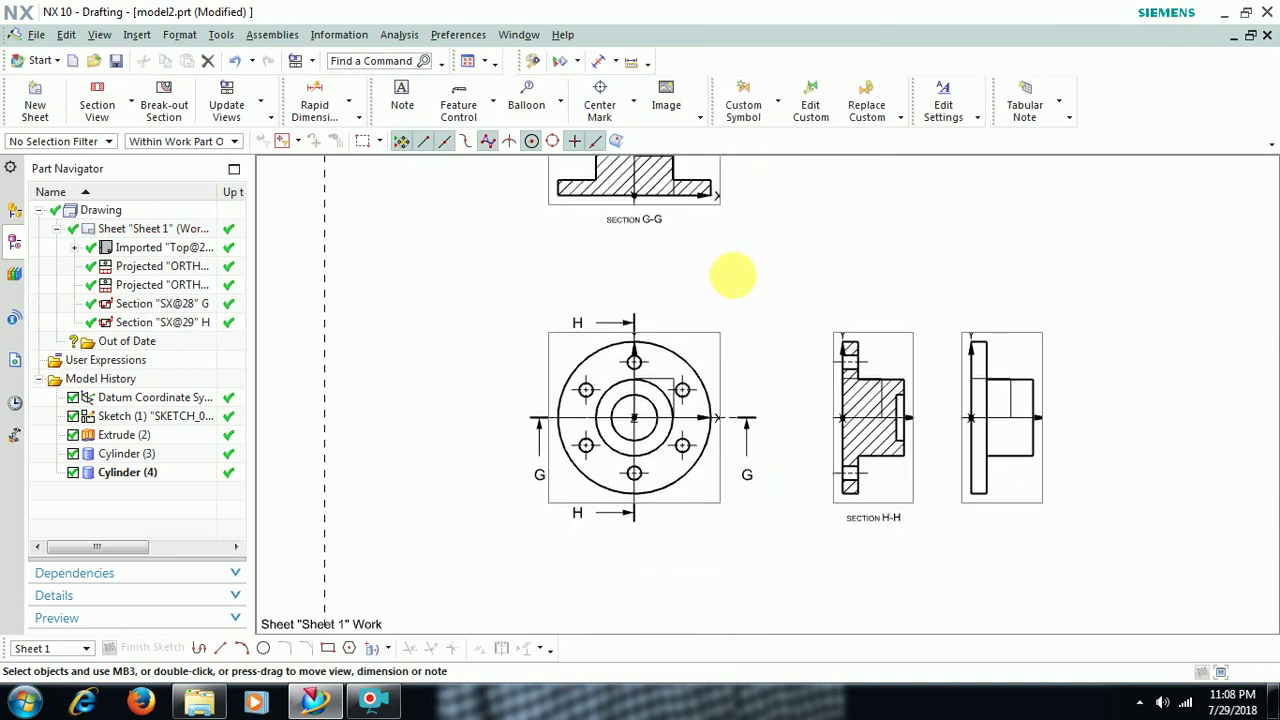
{"action": "scroll", "coordinate": [858, 388], "scroll_direction": "up", "scroll_amount": 1}
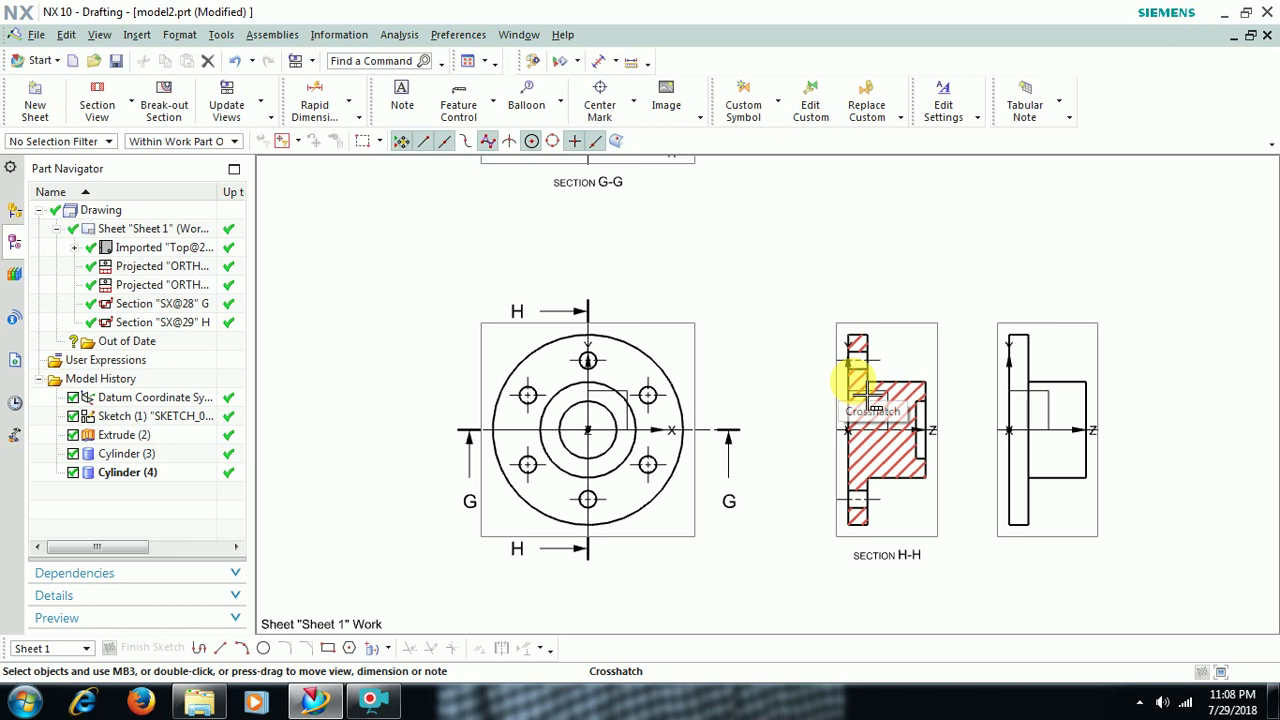
{"action": "right_click", "coordinate": [895, 324]}
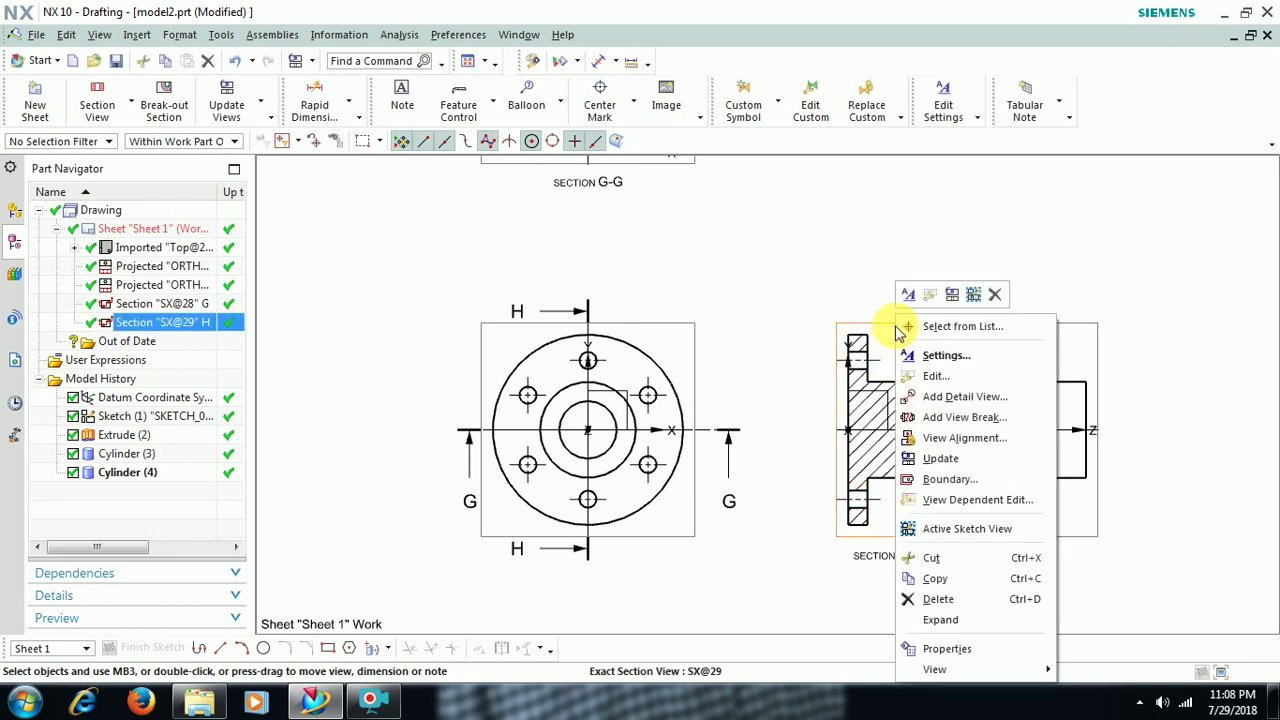
{"action": "left_click", "coordinate": [958, 355]}
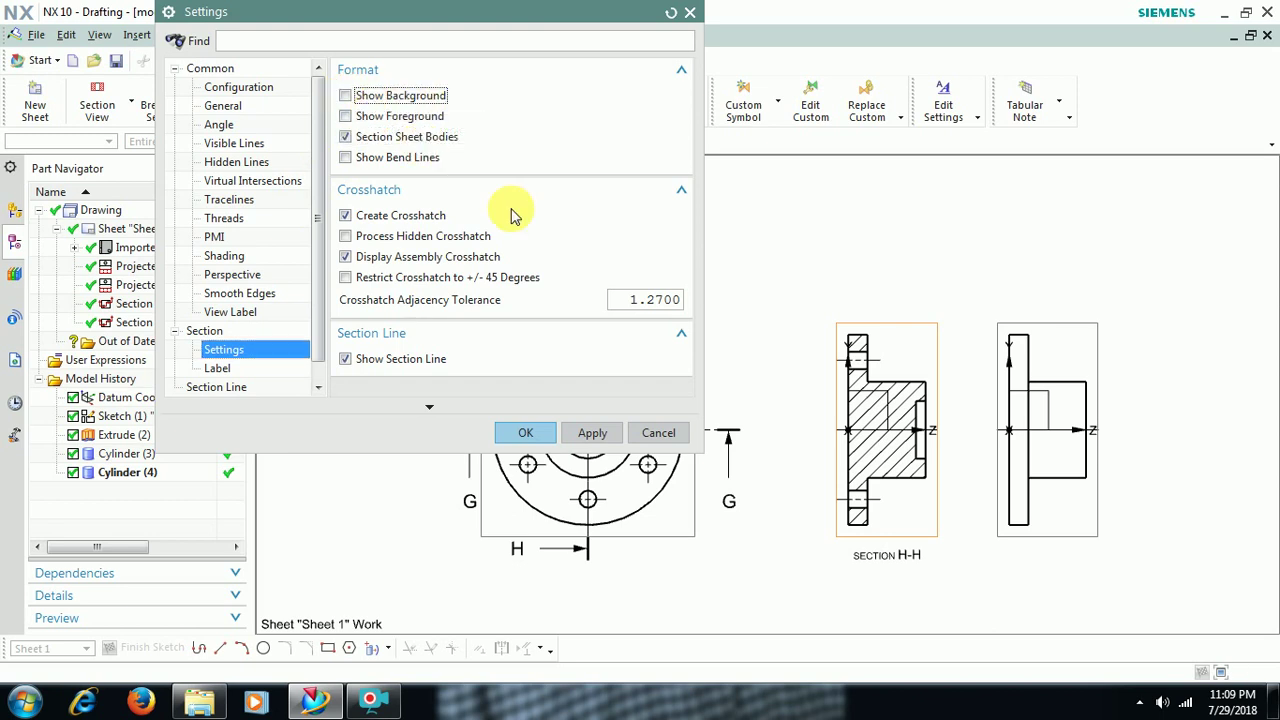
{"action": "left_click", "coordinate": [592, 432]}
{"action": "left_click", "coordinate": [657, 433]}
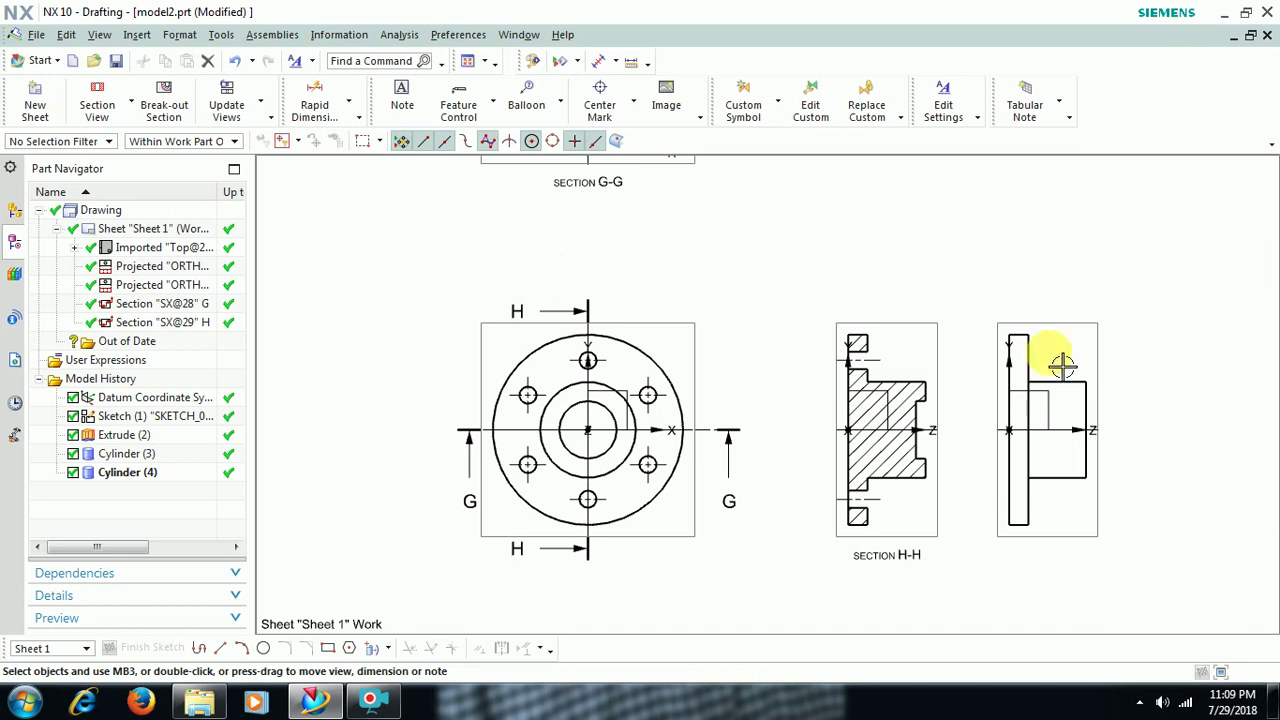
Set the section view method to Half
{"action": "scroll", "coordinate": [765, 295], "scroll_direction": "down", "scroll_amount": 1}
{"action": "scroll", "coordinate": [750, 300], "scroll_direction": "down", "scroll_amount": 1}
{"action": "middle_click_drag", "start_coordinate": [557, 199], "coordinate": [555, 205], "text": "shift"}
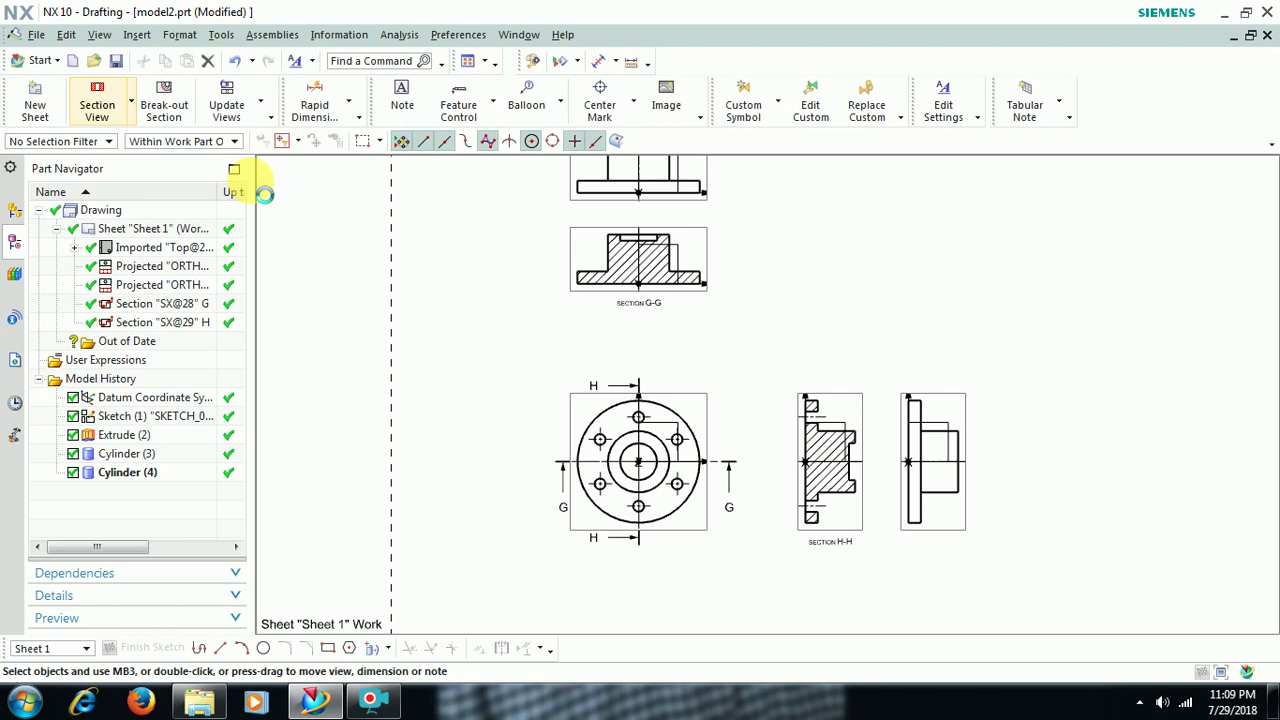
{"action": "left_click", "coordinate": [338, 92]}
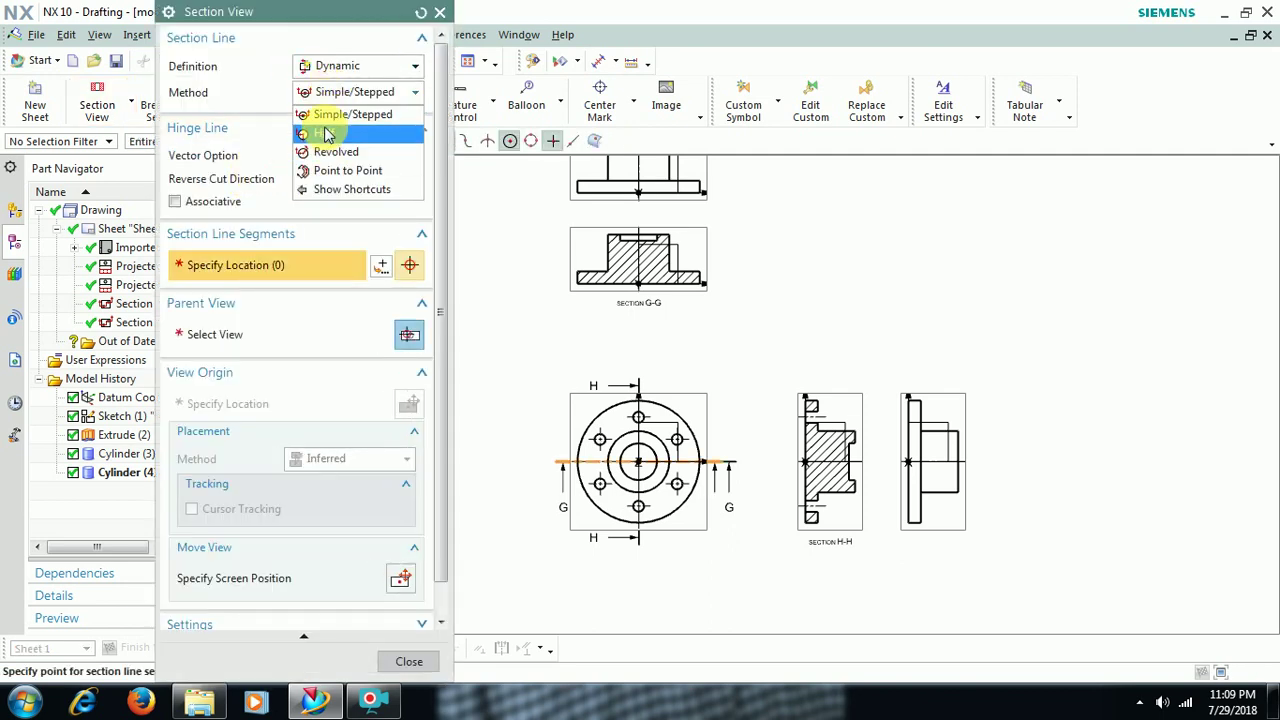
{"action": "left_click", "coordinate": [327, 134]}
Cut from the top view's left side to the flange centre and place Section J-J below
{"action": "scroll", "coordinate": [800, 530], "scroll_direction": "up", "scroll_amount": 3}
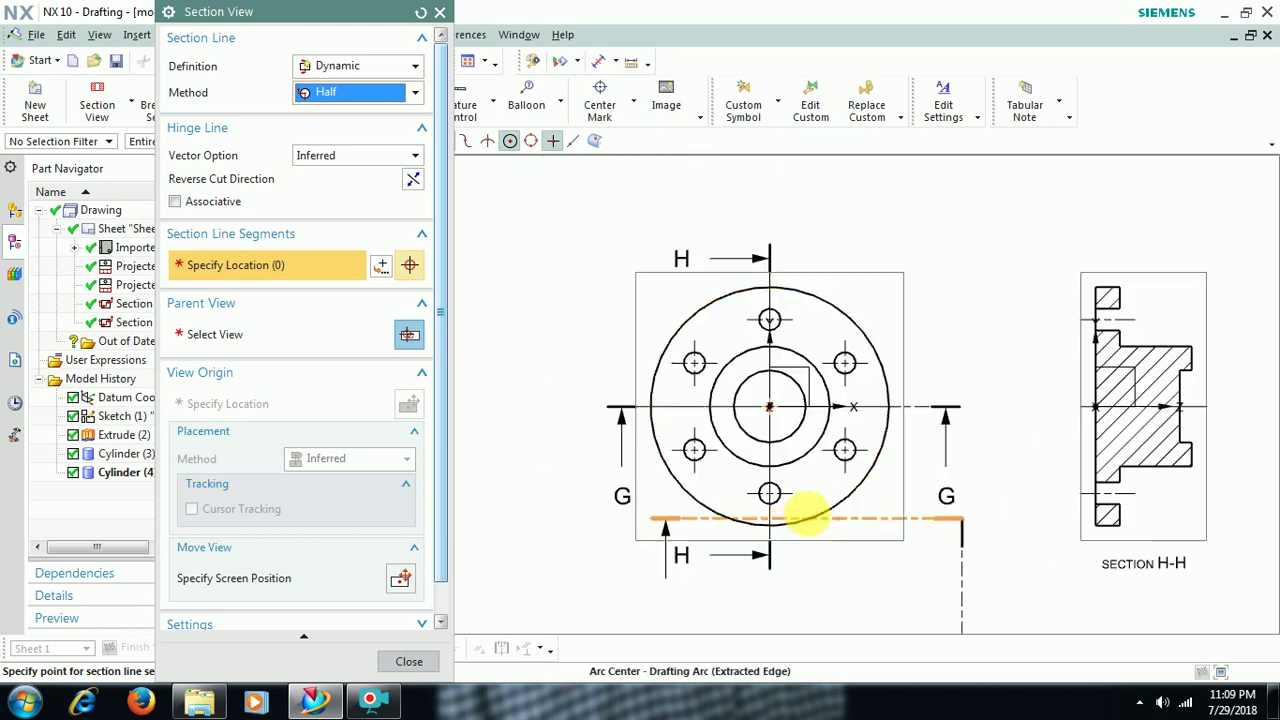
{"action": "scroll", "coordinate": [815, 520], "scroll_direction": "up", "scroll_amount": 2}
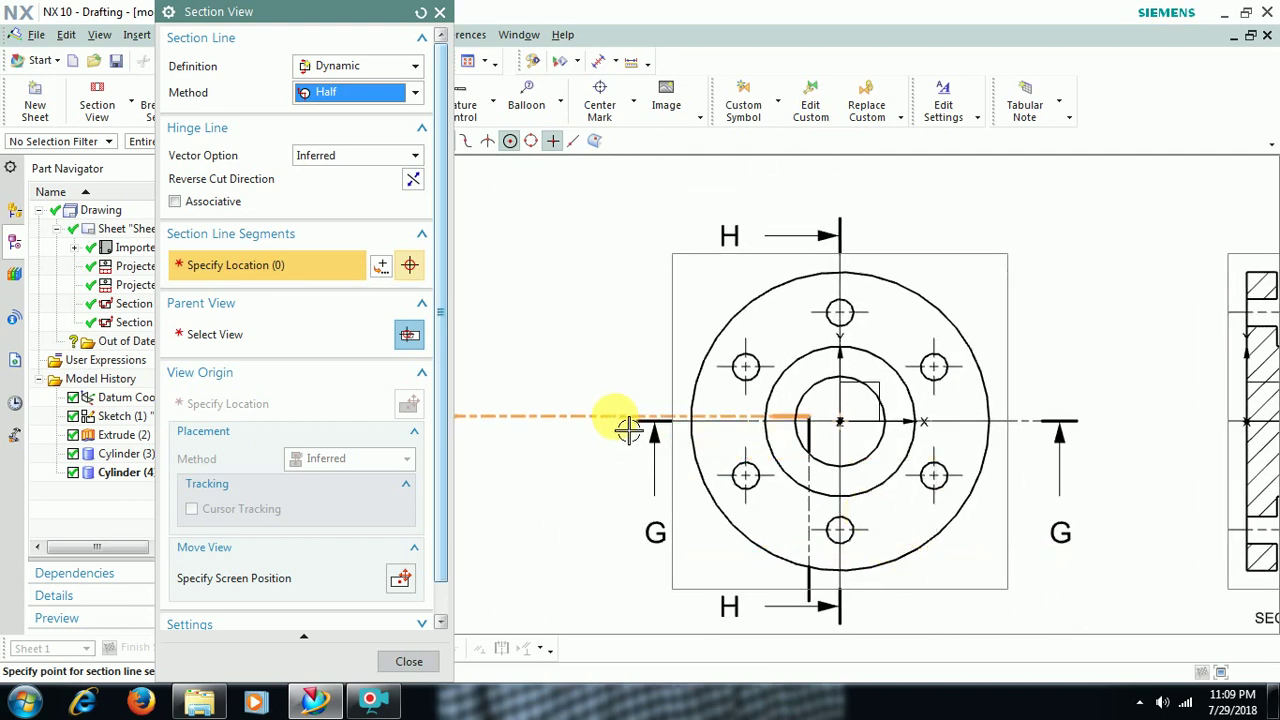
{"action": "left_click", "coordinate": [629, 432]}
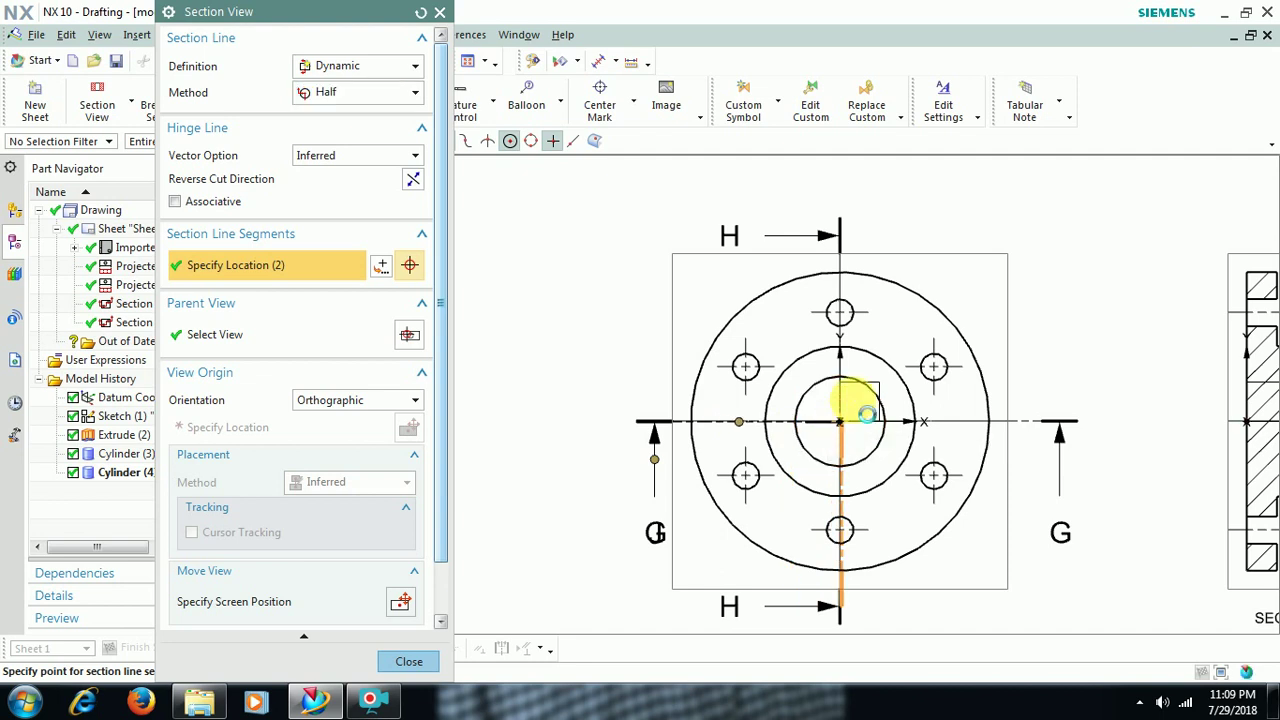
{"action": "left_click", "coordinate": [840, 422]}
{"action": "scroll", "coordinate": [851, 423], "scroll_direction": "down", "scroll_amount": 1}
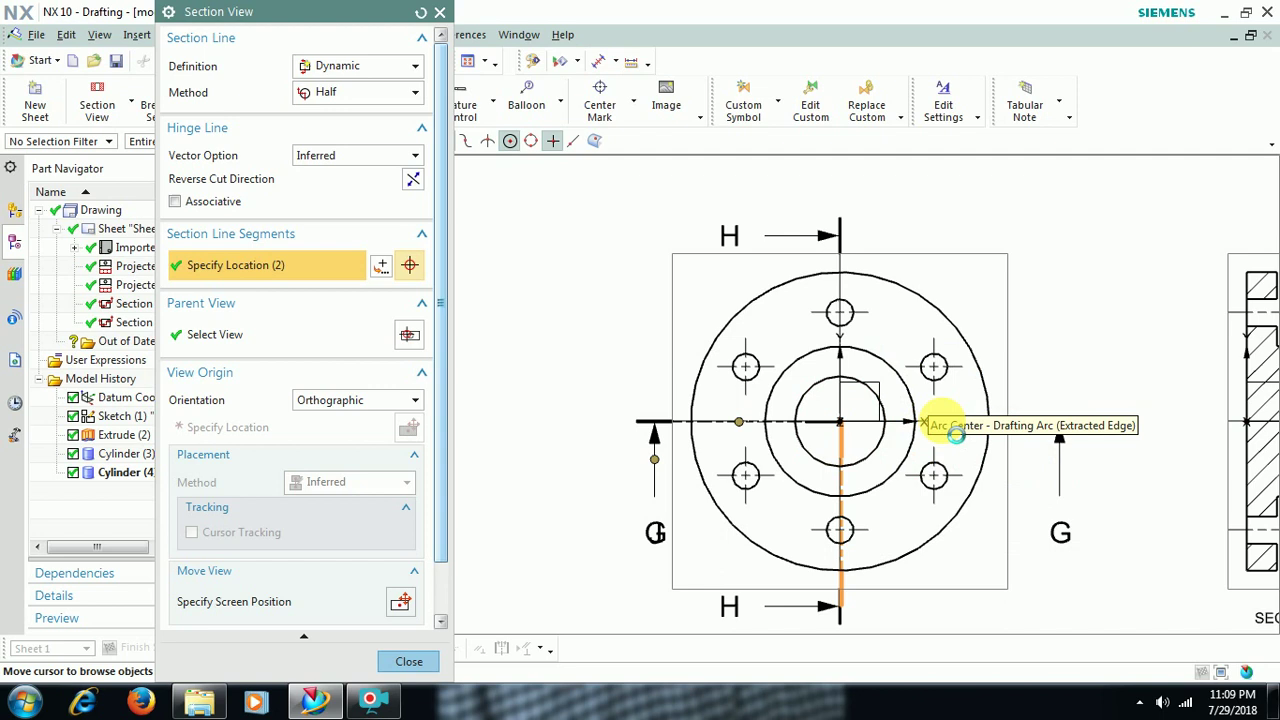
{"action": "left_click", "coordinate": [829, 429]}
{"action": "scroll", "coordinate": [828, 586], "scroll_direction": "down", "scroll_amount": 1}
{"action": "scroll", "coordinate": [828, 400], "scroll_direction": "down", "scroll_amount": 3}
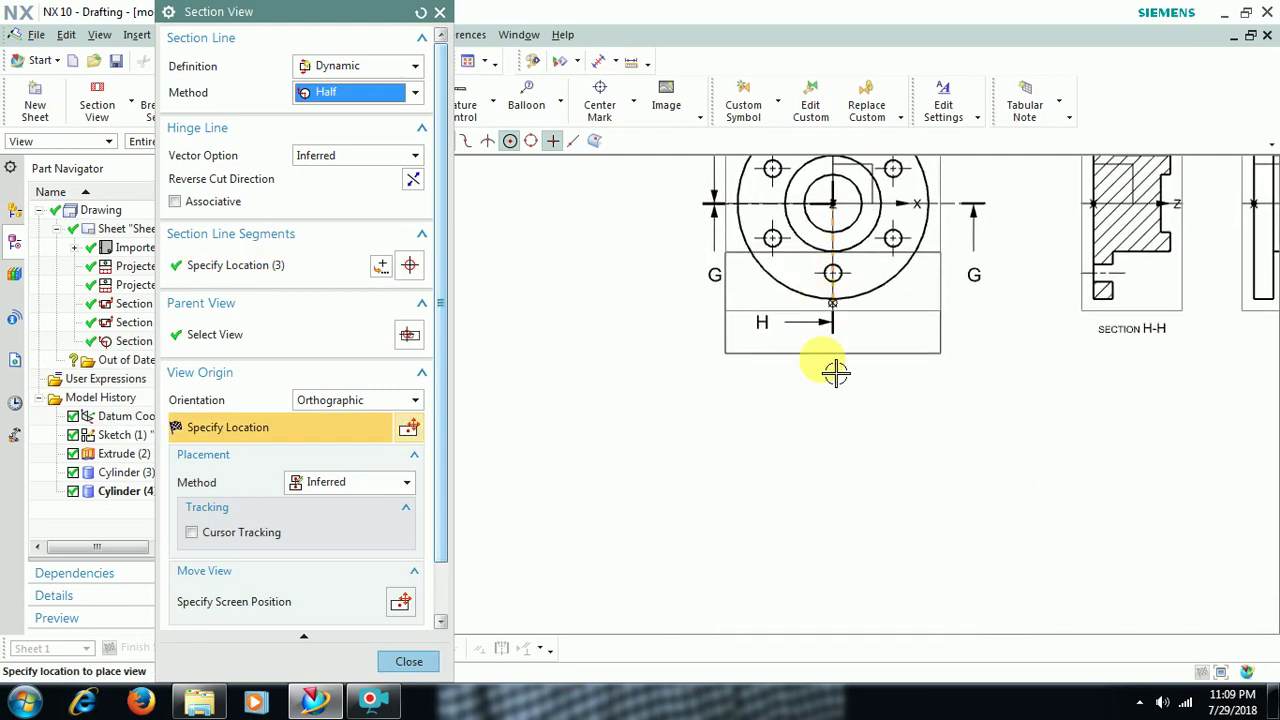
{"action": "left_click", "coordinate": [830, 503]}
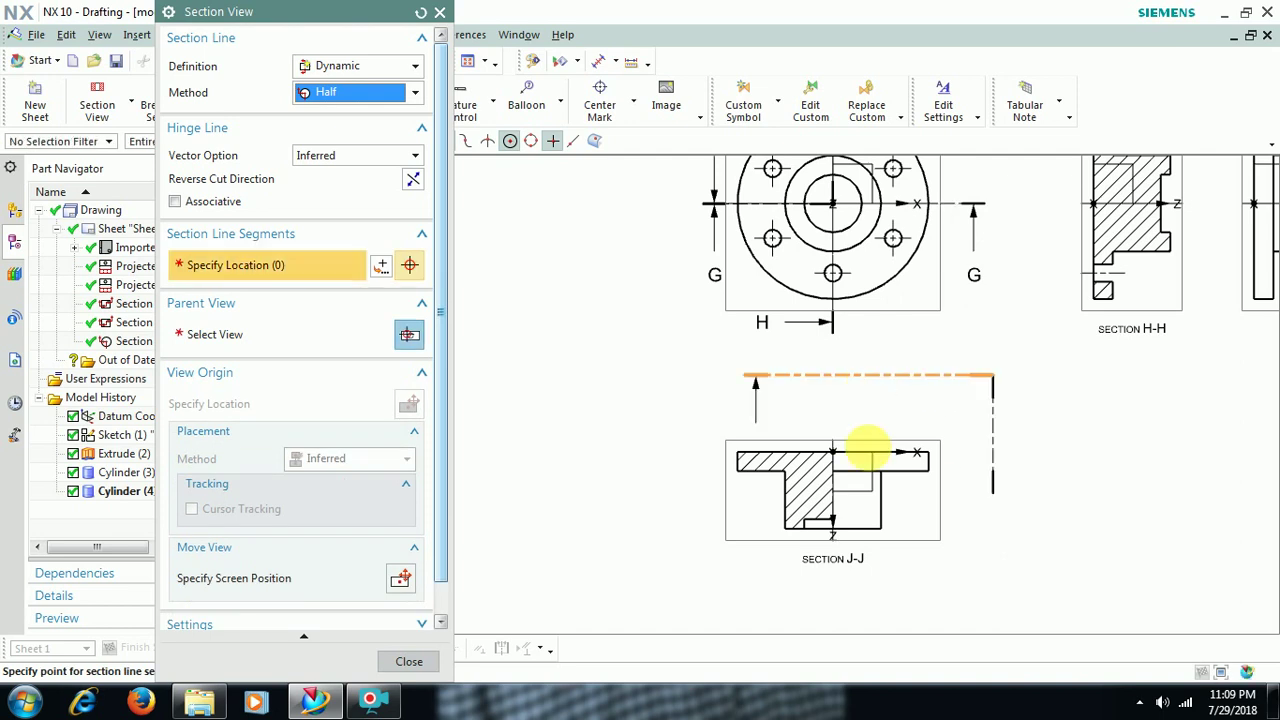
Pick half-section points through the flange centre with an angled leg, placing Section K-K above the top view
{"action": "scroll", "coordinate": [870, 500], "scroll_direction": "up", "scroll_amount": 2}
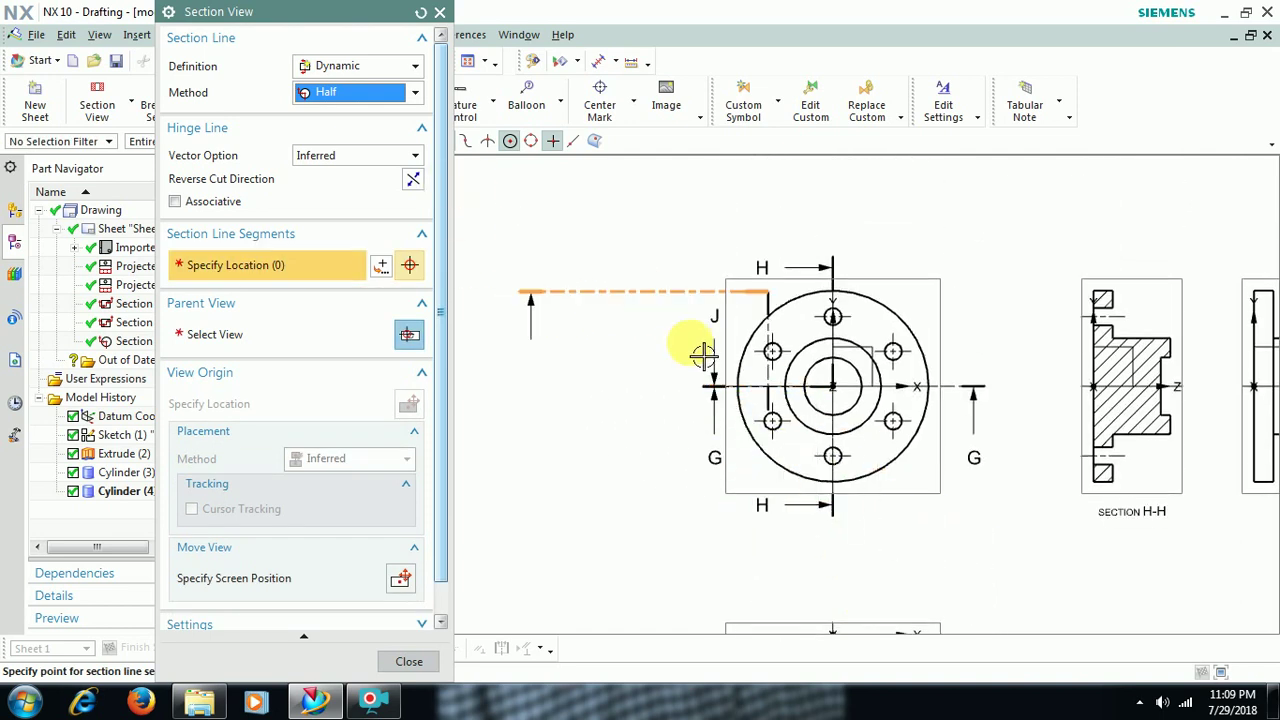
{"action": "left_click", "coordinate": [709, 386]}
{"action": "left_click", "coordinate": [789, 386]}
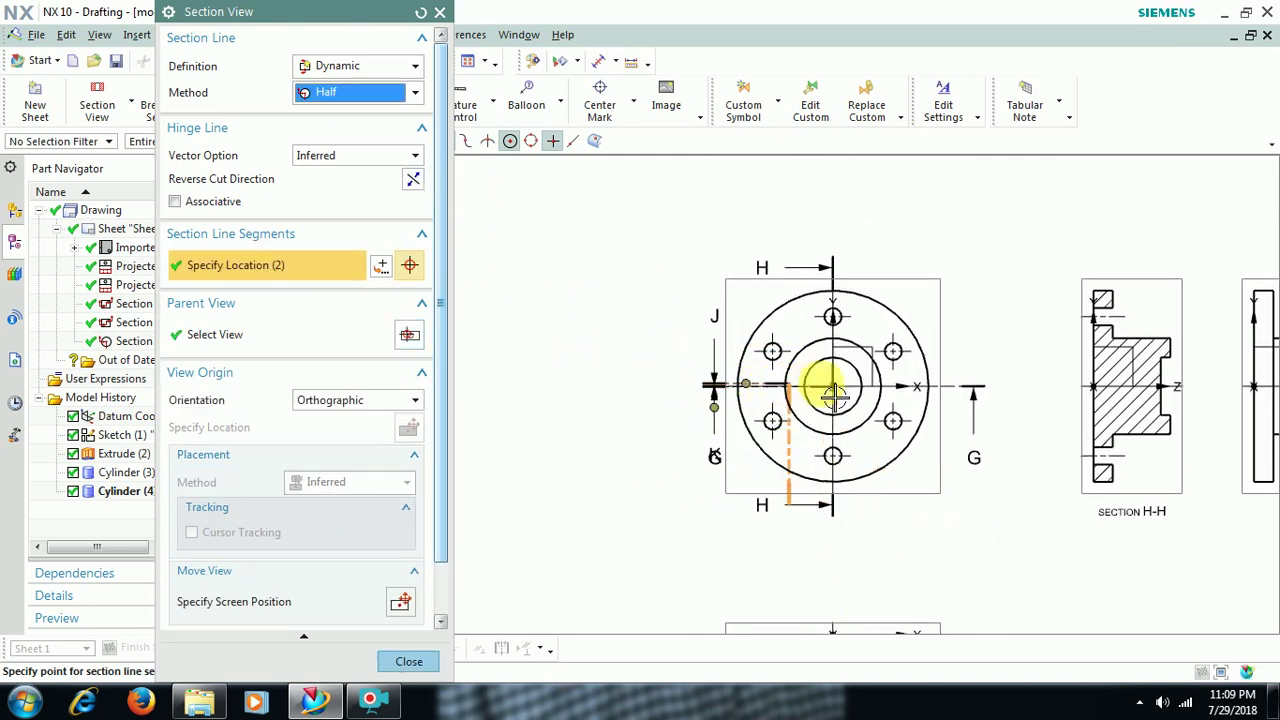
{"action": "left_click", "coordinate": [835, 386]}
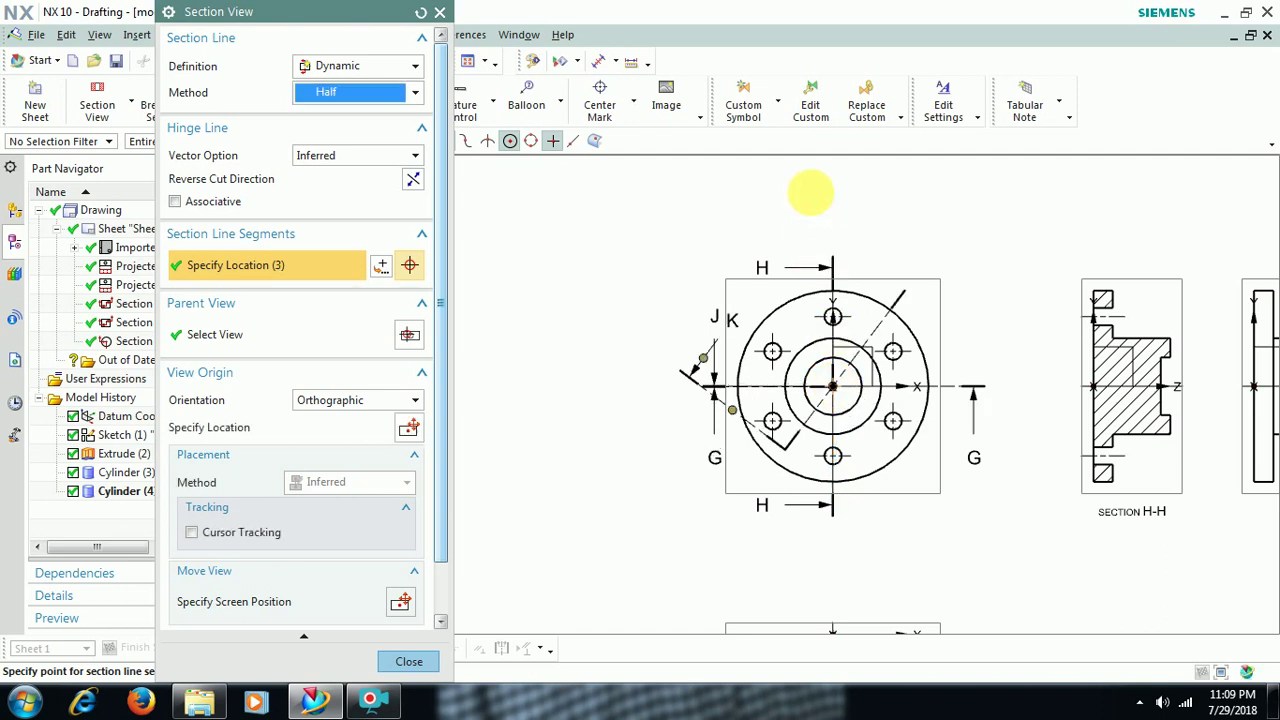
{"action": "left_click", "coordinate": [816, 232]}
{"action": "scroll", "coordinate": [822, 380], "scroll_direction": "up", "scroll_amount": 3, "text": "shift"}
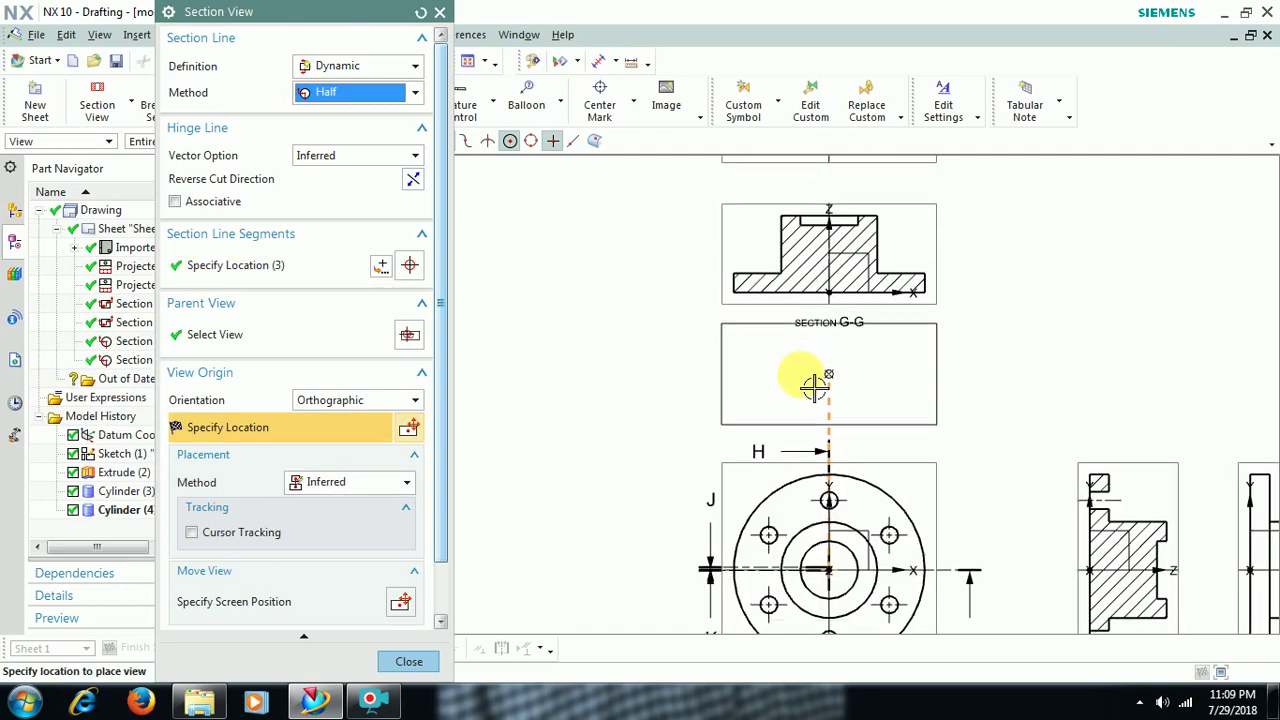
{"action": "left_click", "coordinate": [818, 372]}
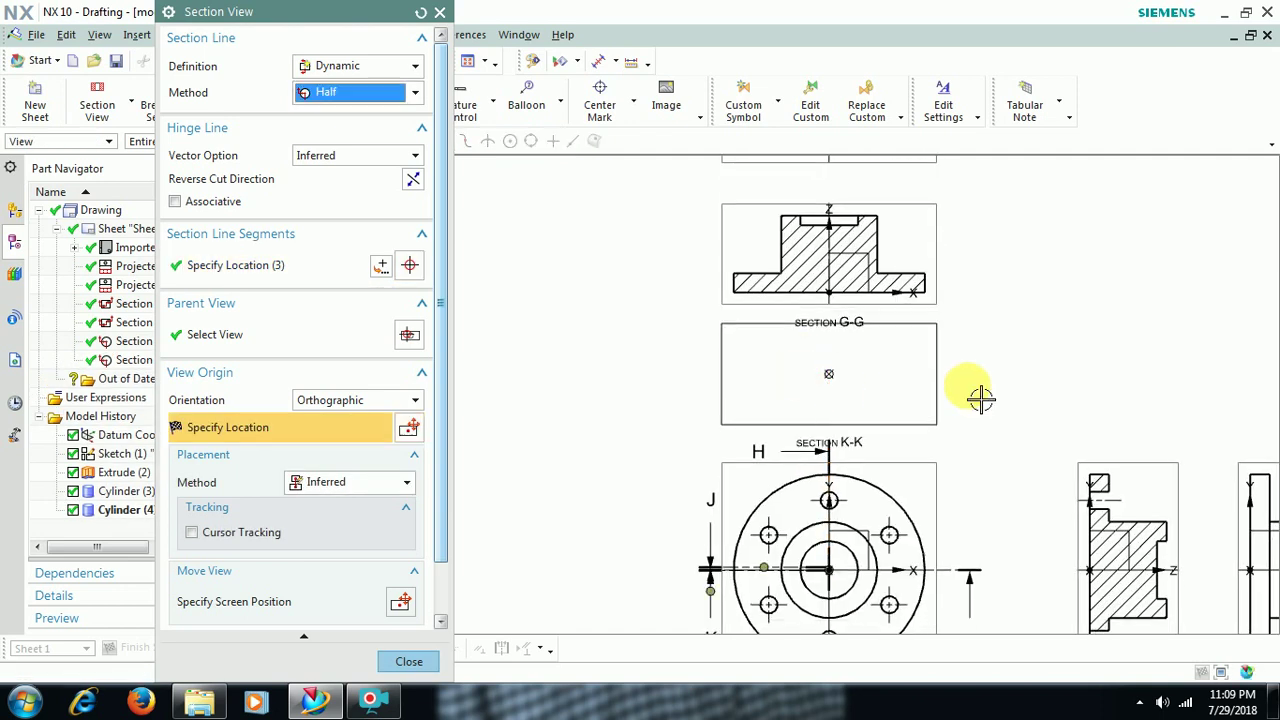
{"action": "left_click", "coordinate": [412, 662]}
{"action": "scroll", "coordinate": [894, 560], "scroll_direction": "right", "scroll_amount": 2, "text": "ctrl"}
{"action": "scroll", "coordinate": [829, 386], "scroll_direction": "down", "scroll_amount": 3, "text": "shift"}
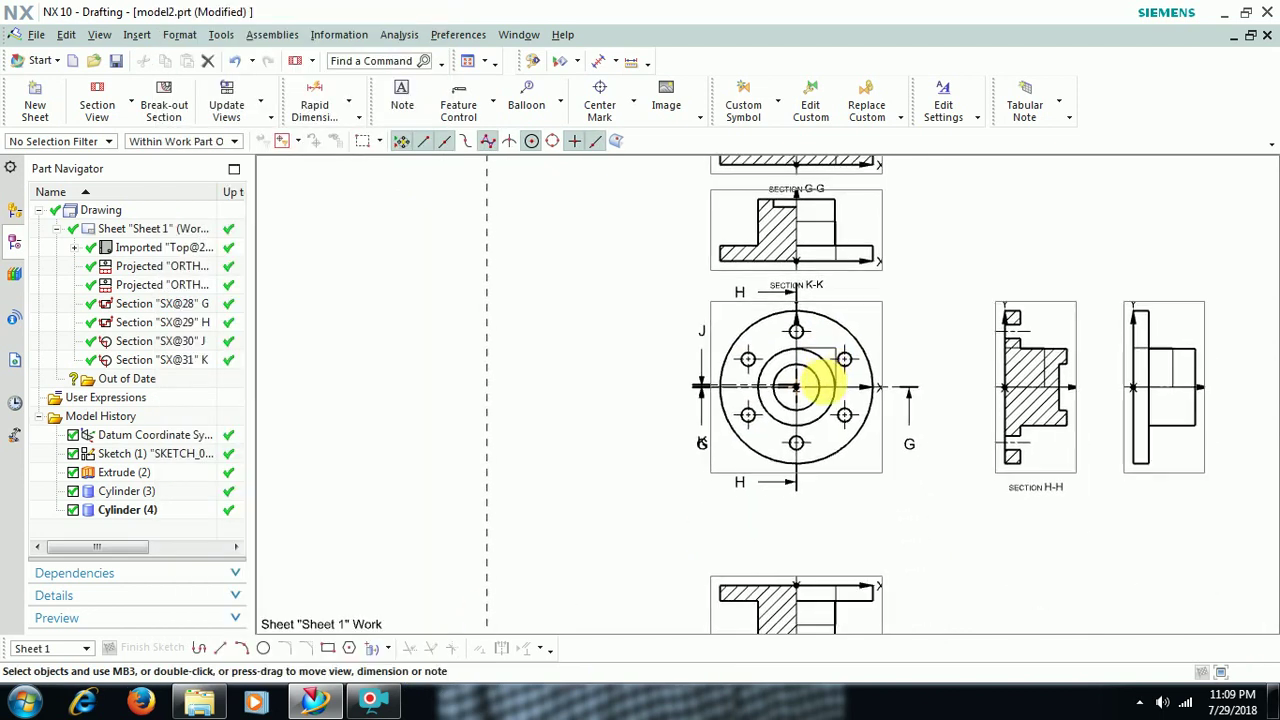
{"action": "left_click", "coordinate": [97, 110]}
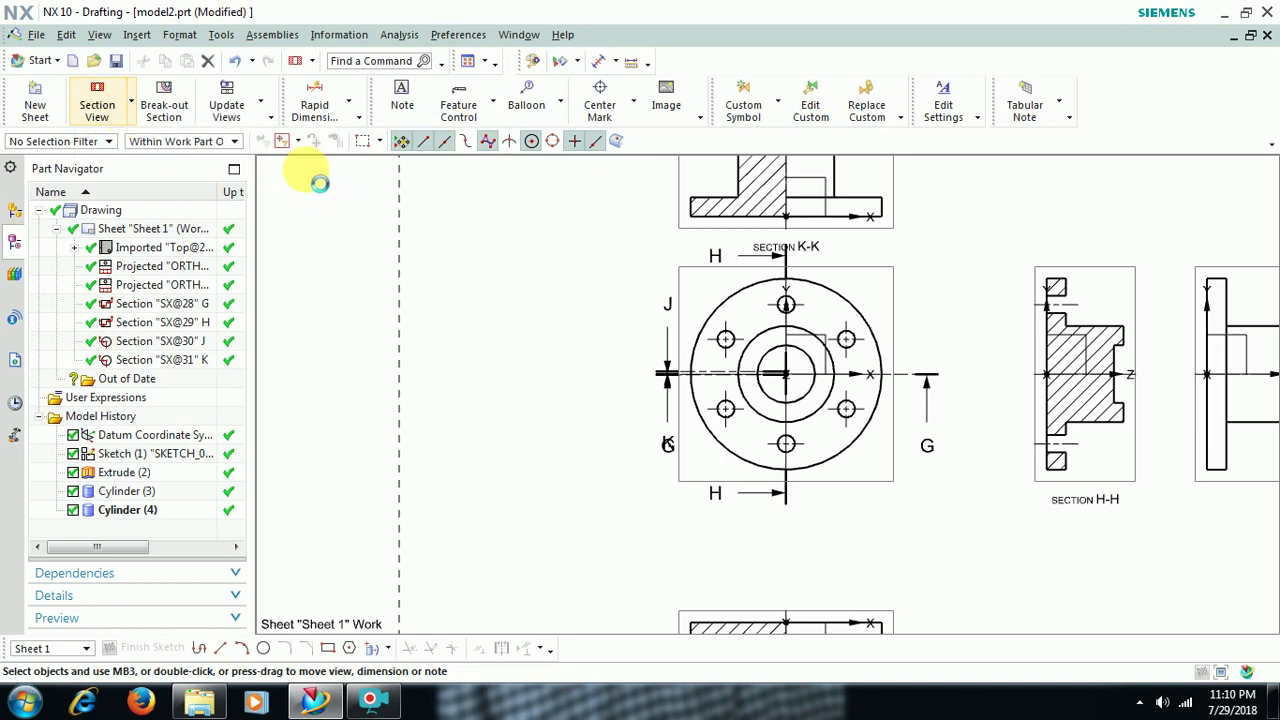
{"action": "left_click", "coordinate": [324, 93]}
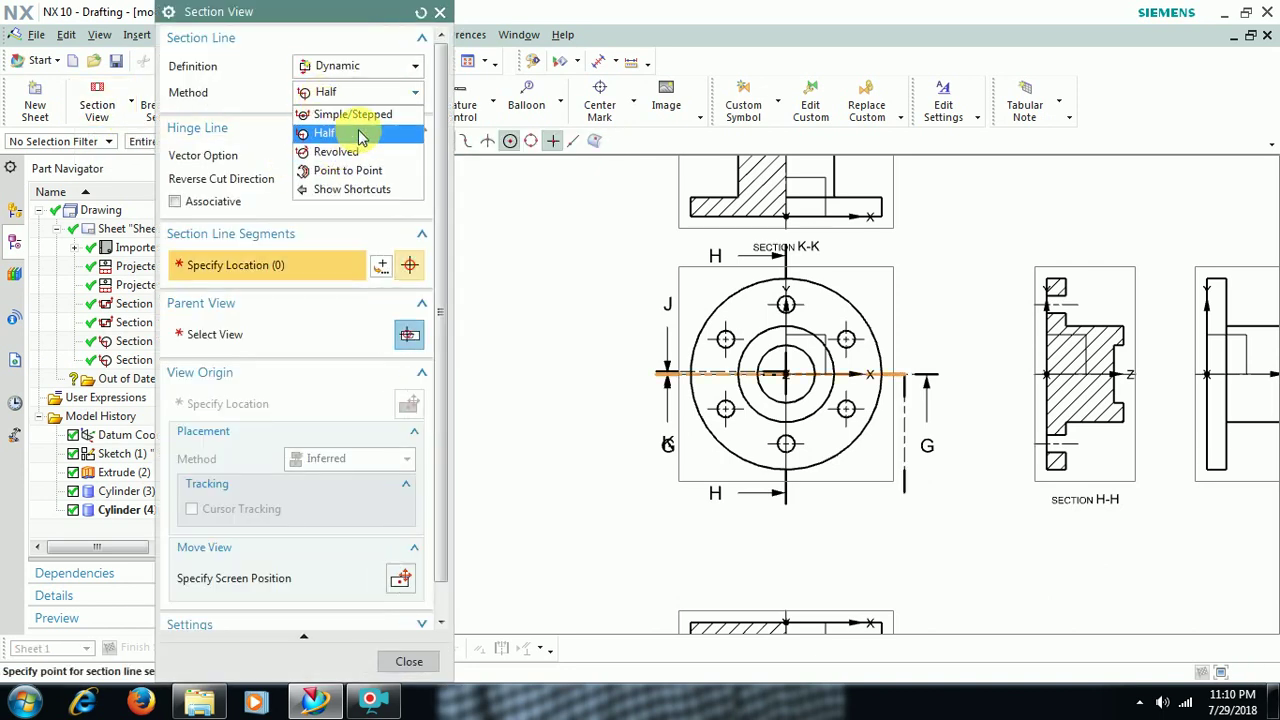
{"action": "left_click", "coordinate": [440, 13]}
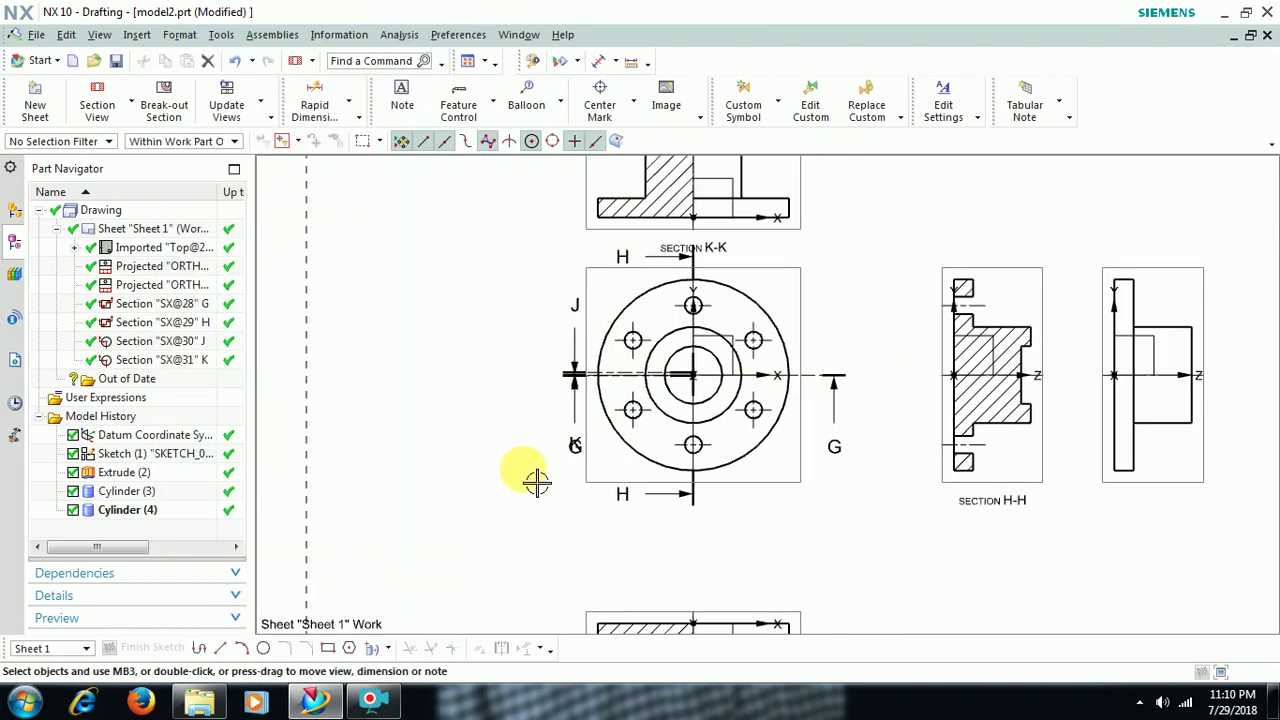
{"action": "scroll", "coordinate": [536, 481], "scroll_direction": "up", "scroll_amount": 2}
{"action": "scroll", "coordinate": [500, 470], "scroll_direction": "down", "scroll_amount": 1}
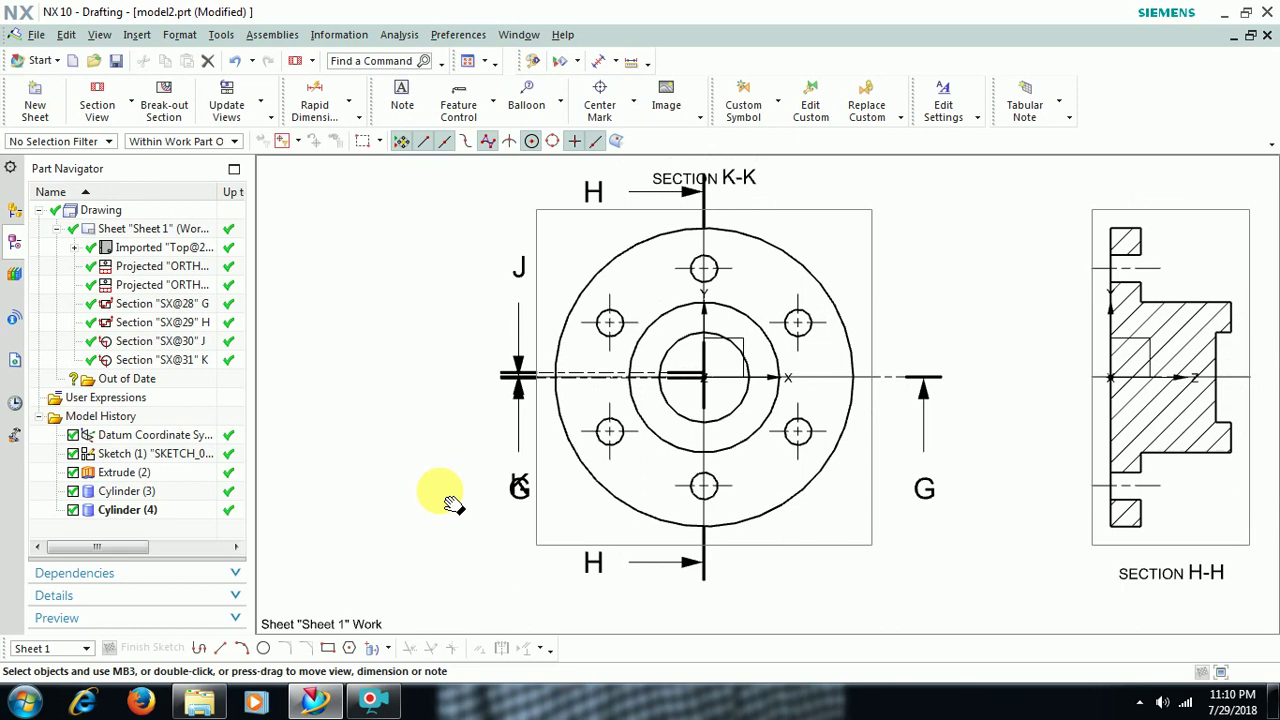
{"action": "scroll", "coordinate": [460, 470], "scroll_direction": "down", "scroll_amount": 1}
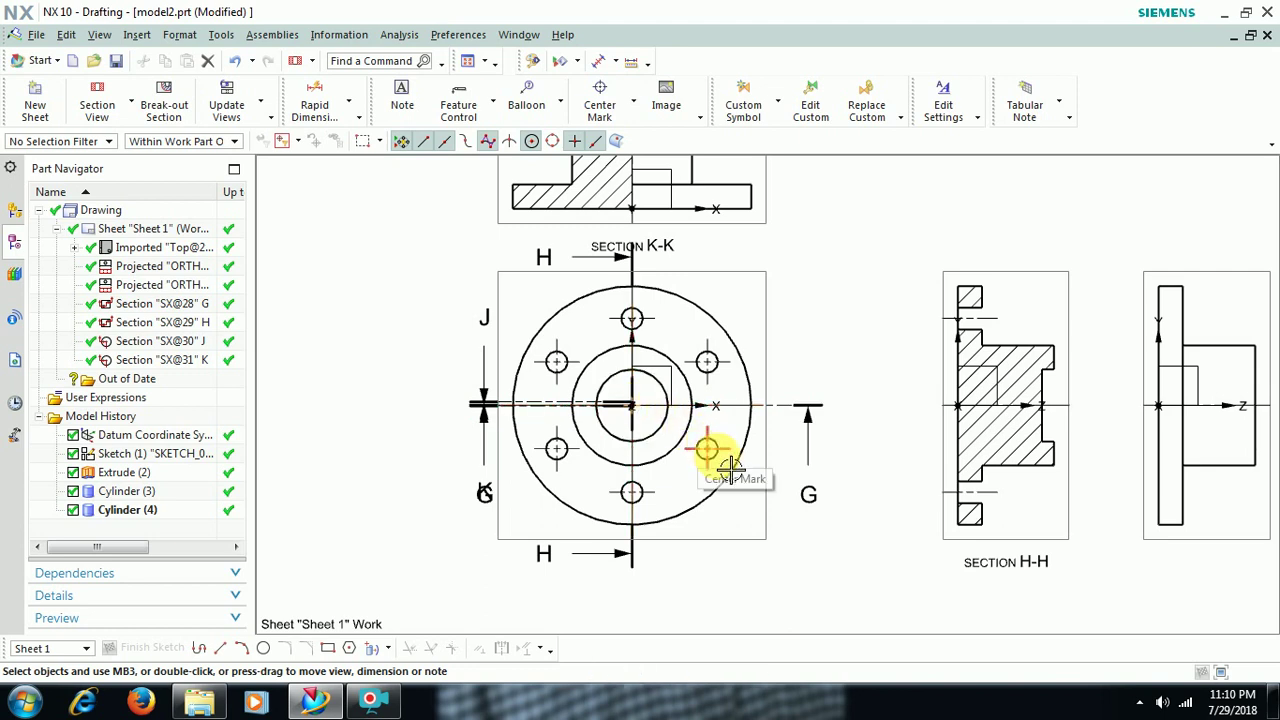
Define a Revolved section pivoting at the circle centre, legs along the horizontal centreline and lower-right hole
{"action": "left_click", "coordinate": [131, 104]}
{"action": "left_click", "coordinate": [129, 240]}
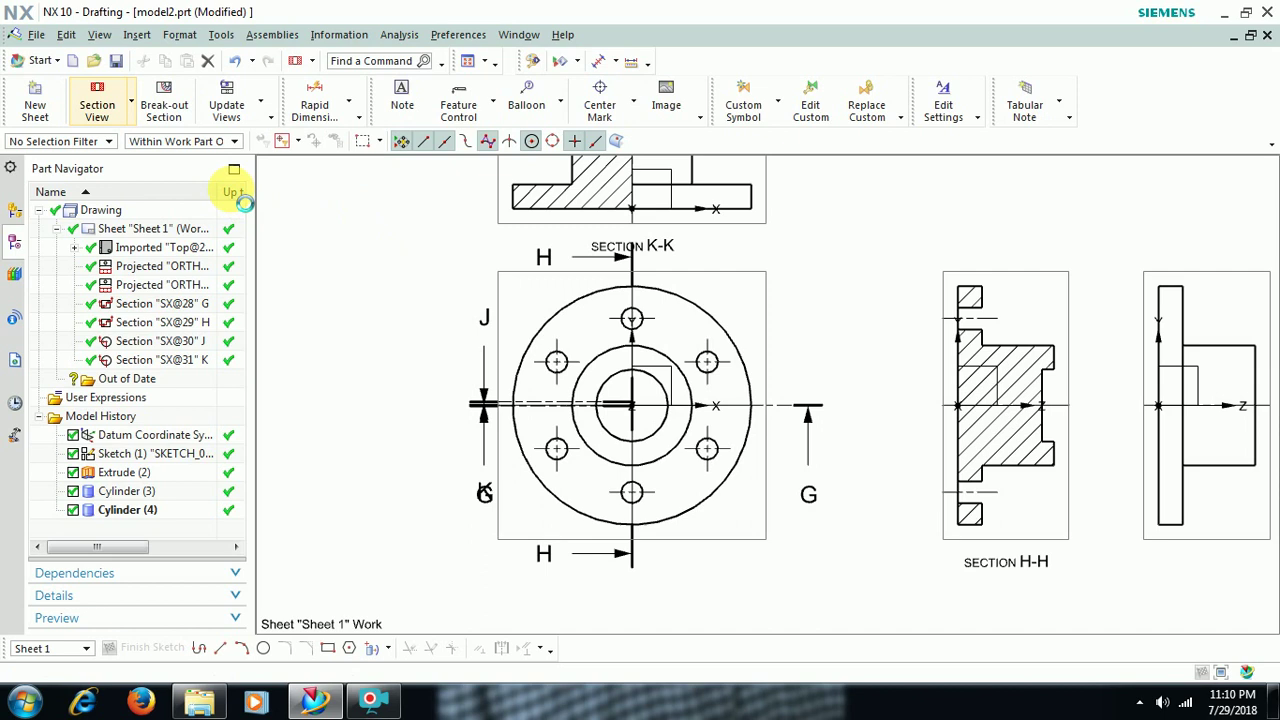
{"action": "left_click", "coordinate": [330, 92]}
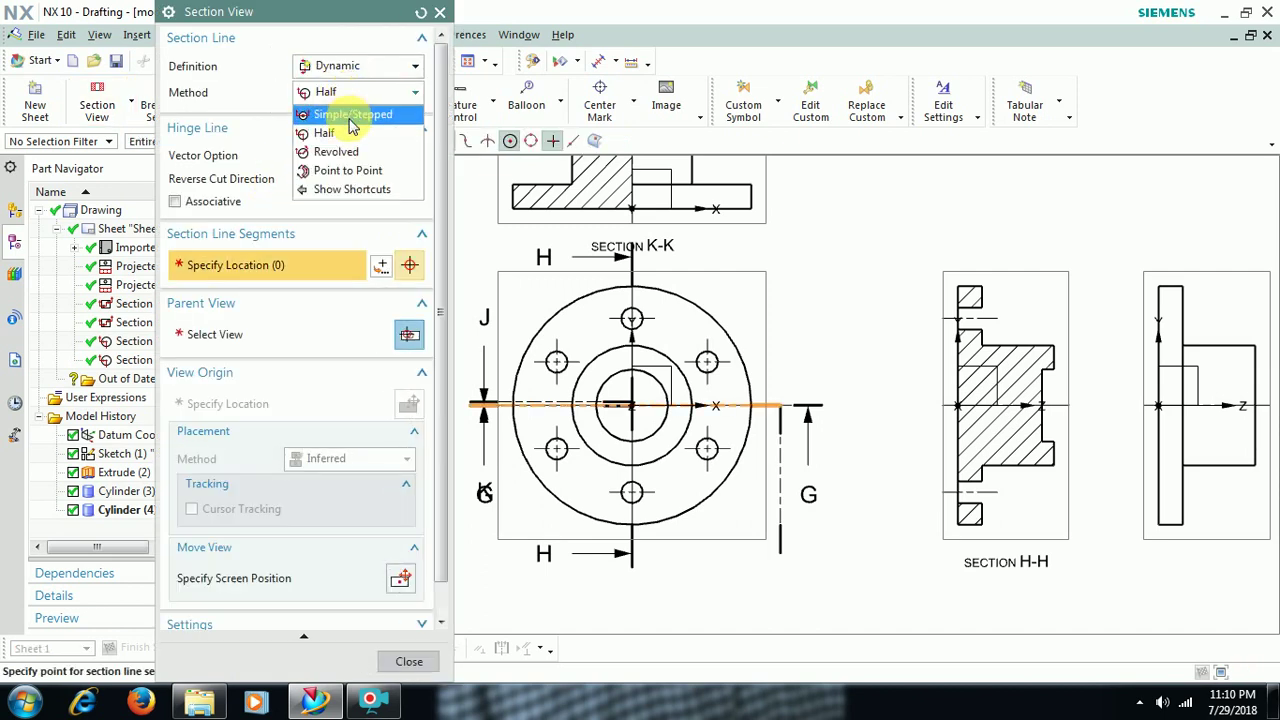
{"action": "left_click", "coordinate": [350, 152]}
{"action": "mouse_move", "coordinate": [663, 443]}
{"action": "middle_mouse_down"}
{"action": "mouse_move", "coordinate": [800, 491]}
{"action": "mouse_move", "coordinate": [818, 470]}
{"action": "middle_mouse_up"}
{"action": "left_click", "coordinate": [803, 465]}
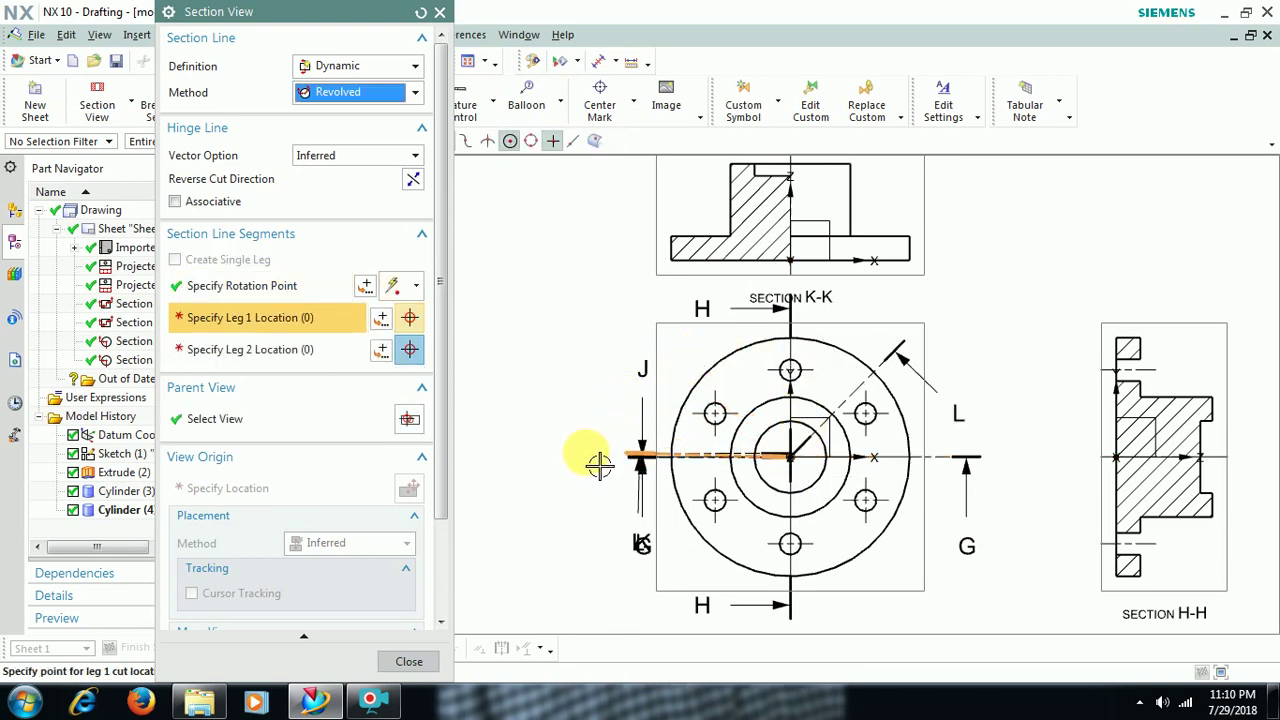
{"action": "left_click", "coordinate": [706, 455]}
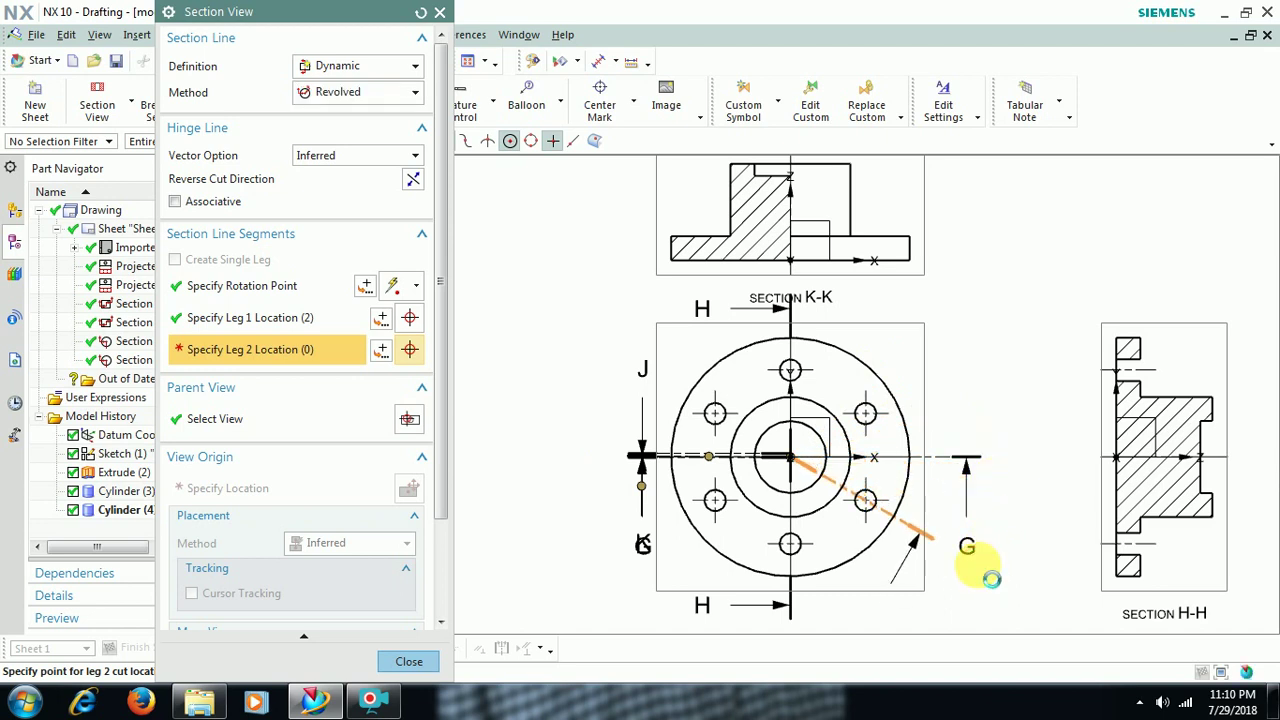
{"action": "left_click", "coordinate": [1006, 386]}
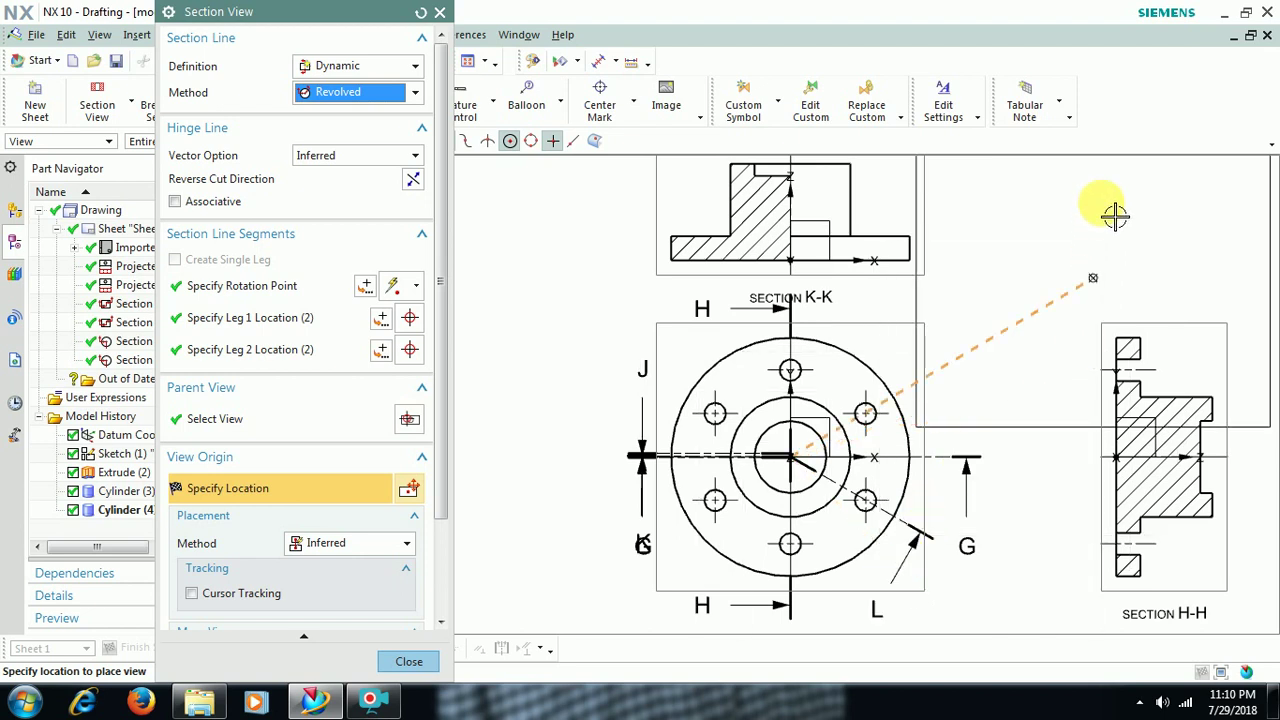
Place Section L-L at the upper right above the side views and close the command
{"action": "mouse_move", "coordinate": [929, 297]}
{"action": "middle_mouse_down", "text": "shift"}
{"action": "mouse_move", "coordinate": [920, 450]}
{"action": "mouse_move", "coordinate": [808, 409]}
{"action": "mouse_move", "coordinate": [903, 391]}
{"action": "middle_mouse_up", "text": "shift"}
{"action": "scroll", "coordinate": [903, 391], "scroll_direction": "down", "scroll_amount": 5}
{"action": "scroll", "coordinate": [941, 368], "scroll_direction": "up", "scroll_amount": 2}
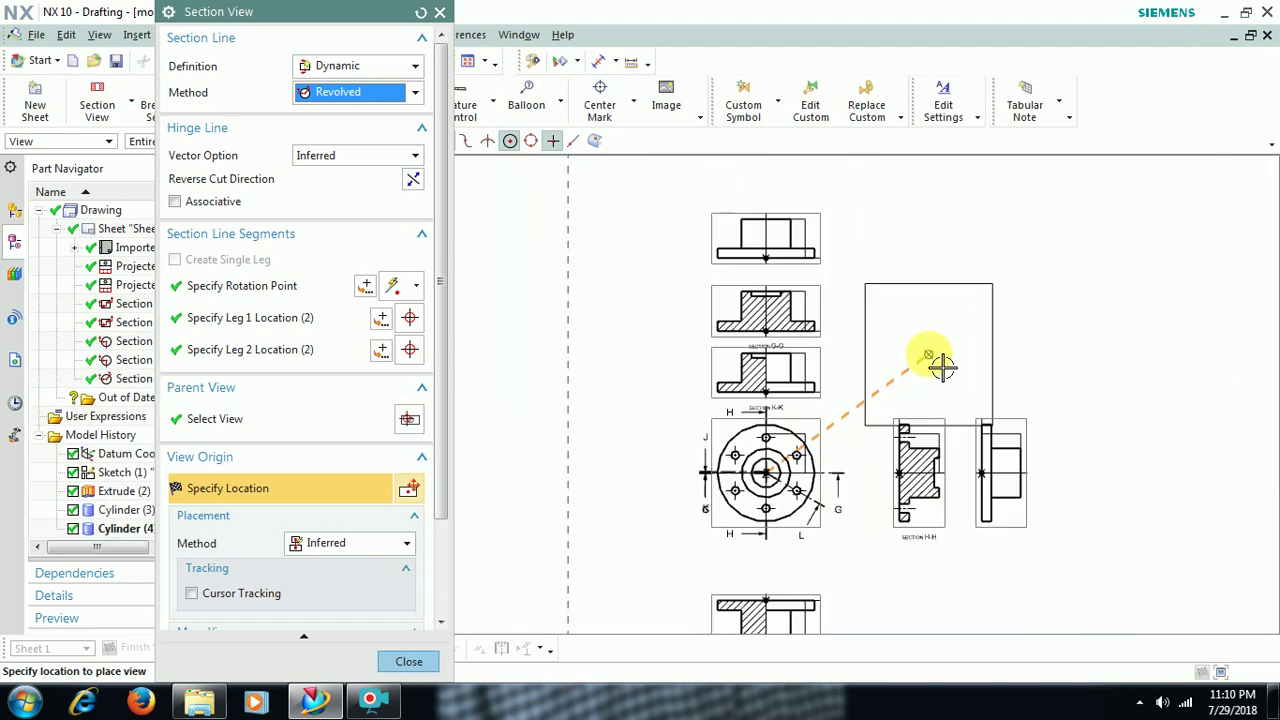
{"action": "left_click", "coordinate": [962, 320]}
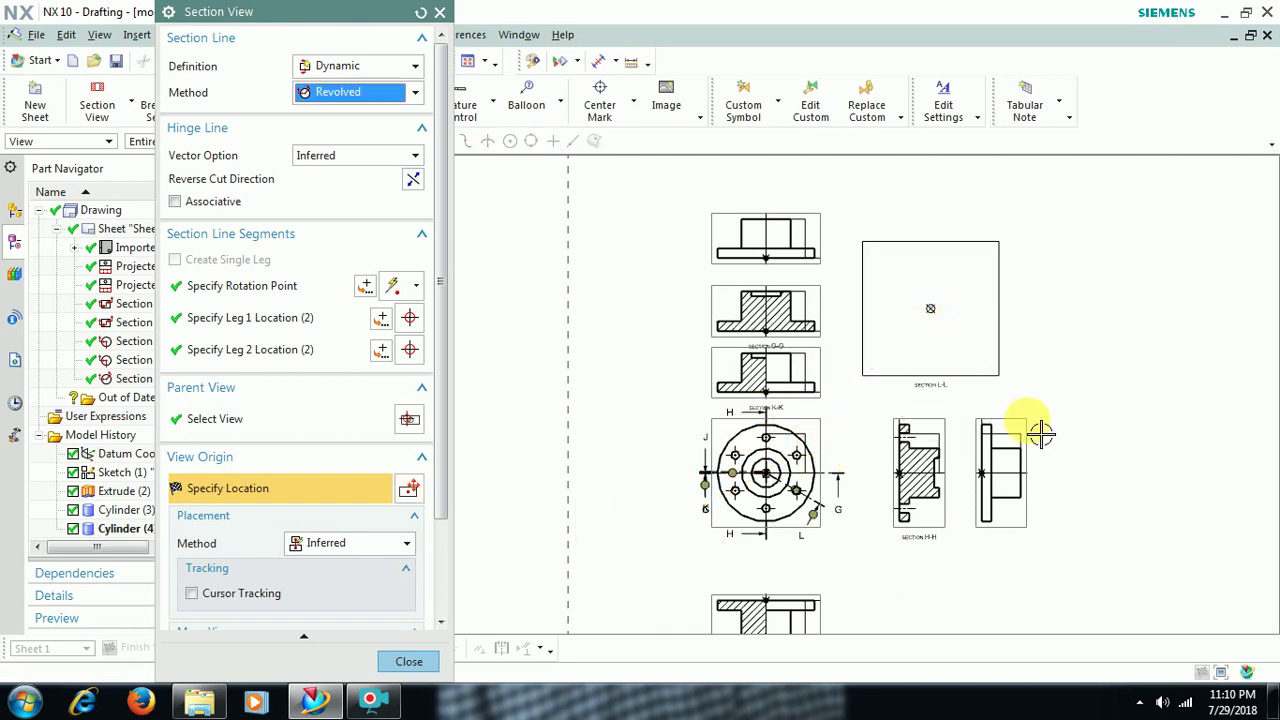
{"action": "scroll", "coordinate": [787, 472], "scroll_direction": "up", "scroll_amount": 2}
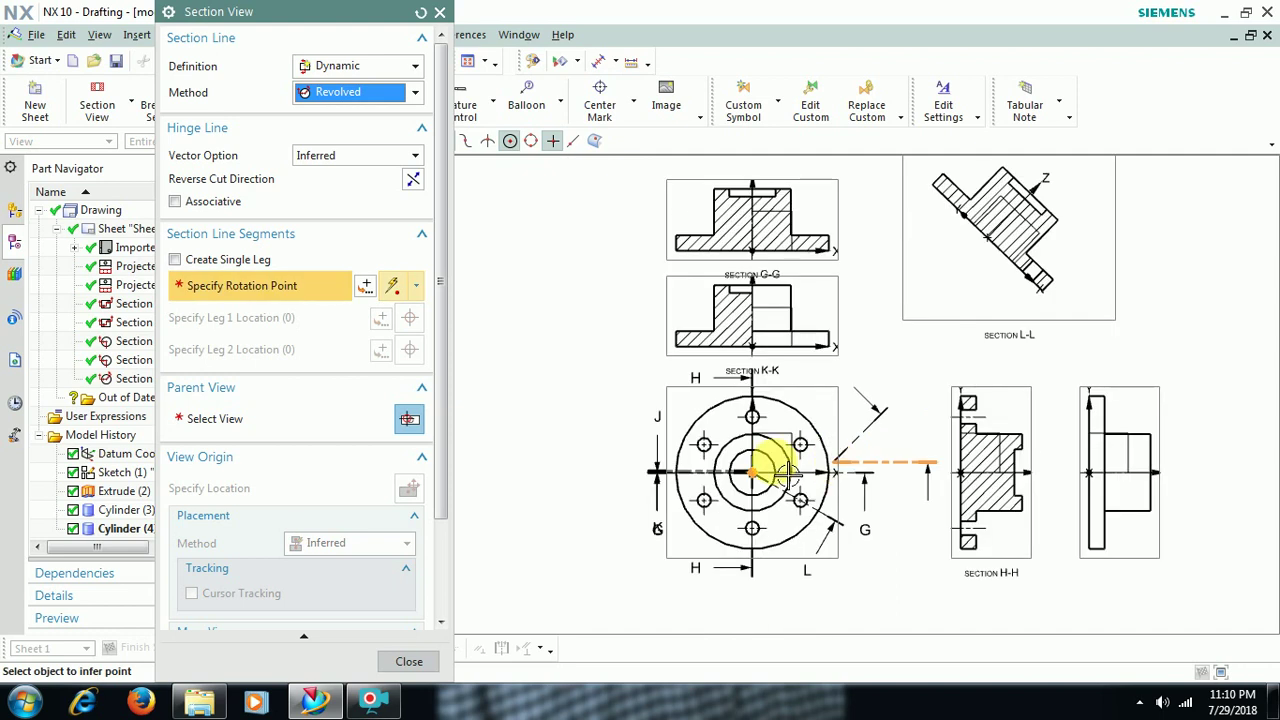
{"action": "left_click", "coordinate": [408, 665]}
{"action": "scroll", "coordinate": [900, 508], "scroll_direction": "up", "scroll_amount": 3}
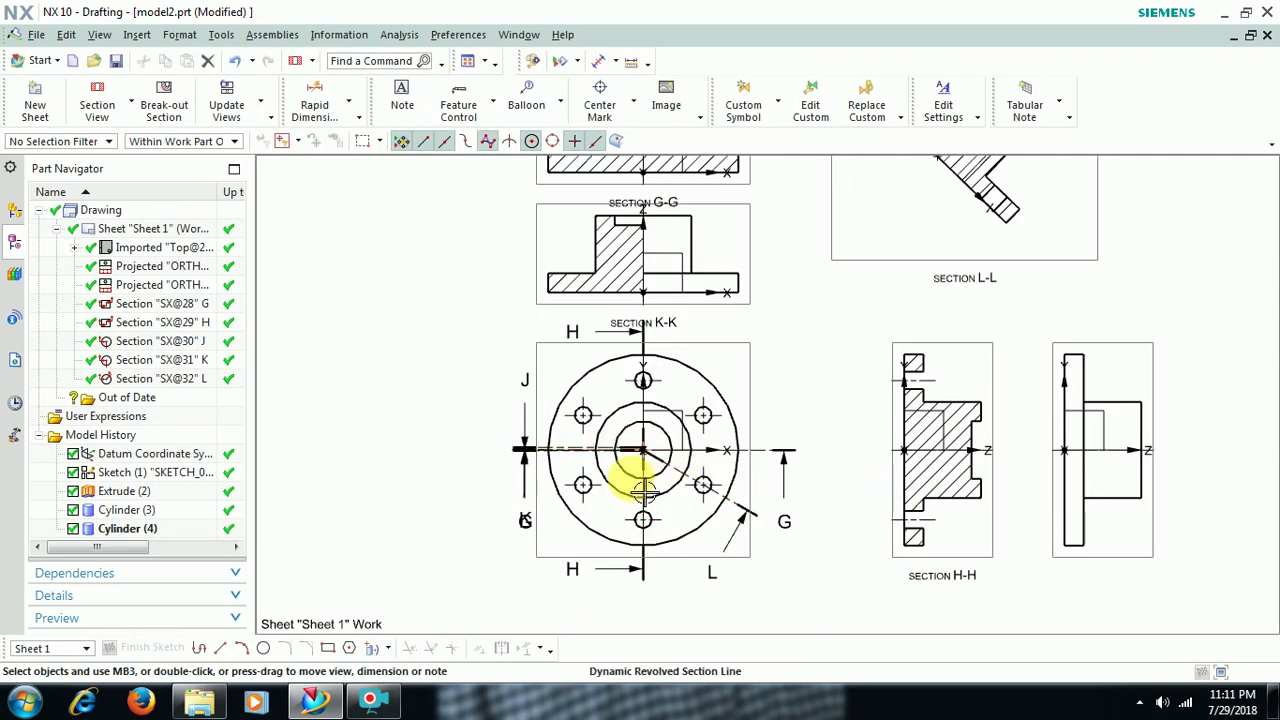
{"action": "middle_click_drag", "start_coordinate": [853, 388], "coordinate": [850, 562], "text": "shift"}
{"action": "scroll", "coordinate": [1046, 329], "scroll_direction": "up", "scroll_amount": 2}
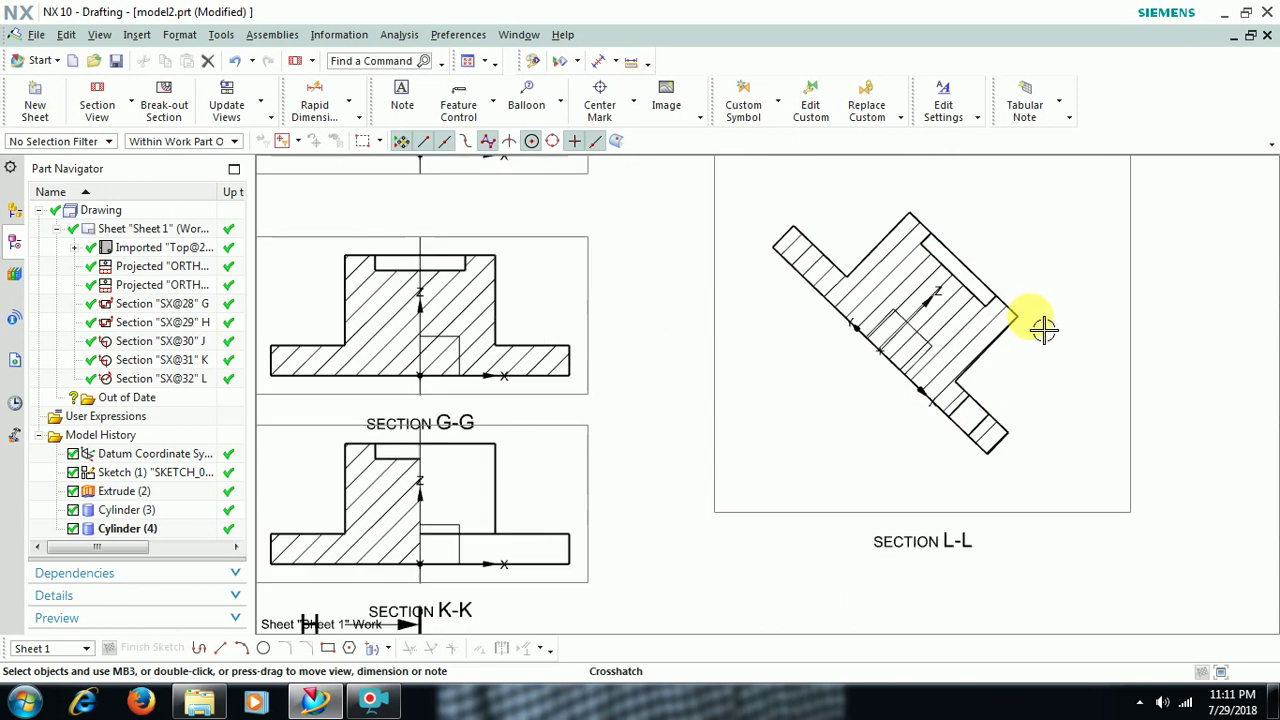
{"action": "scroll", "coordinate": [1071, 447], "scroll_direction": "down", "scroll_amount": 2}
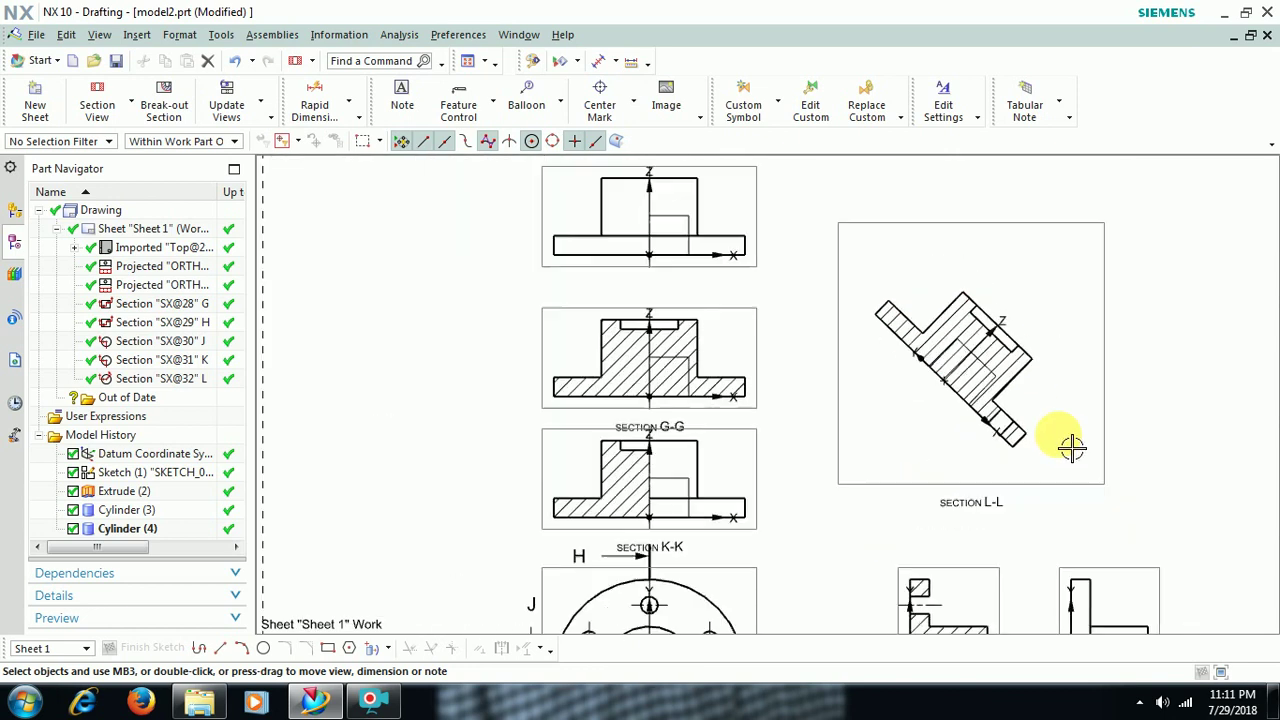
{"action": "mouse_move", "coordinate": [823, 551]}
{"action": "middle_mouse_down", "text": "shift"}
{"action": "mouse_move", "coordinate": [851, 380]}
{"action": "mouse_move", "coordinate": [818, 440]}
{"action": "middle_mouse_up", "text": "shift"}
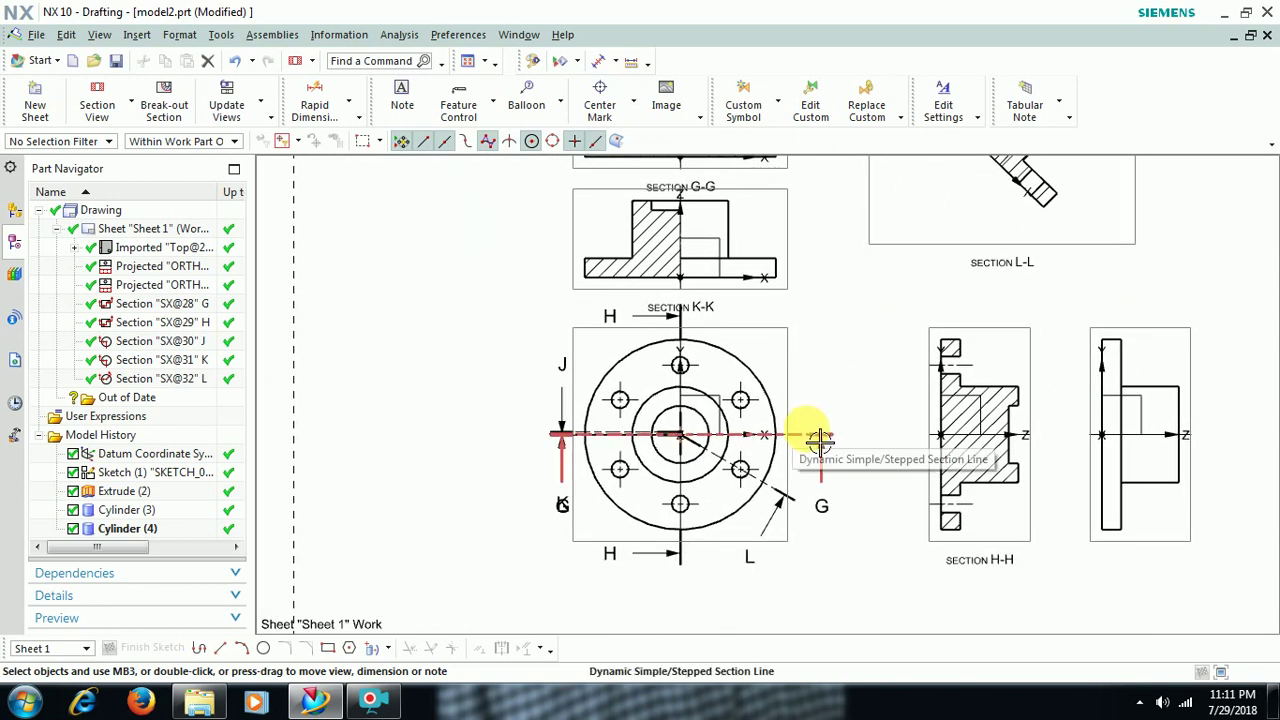
{"action": "scroll", "coordinate": [828, 440], "scroll_direction": "down", "scroll_amount": 2}
{"action": "scroll", "coordinate": [755, 436], "scroll_direction": "up", "scroll_amount": 1}
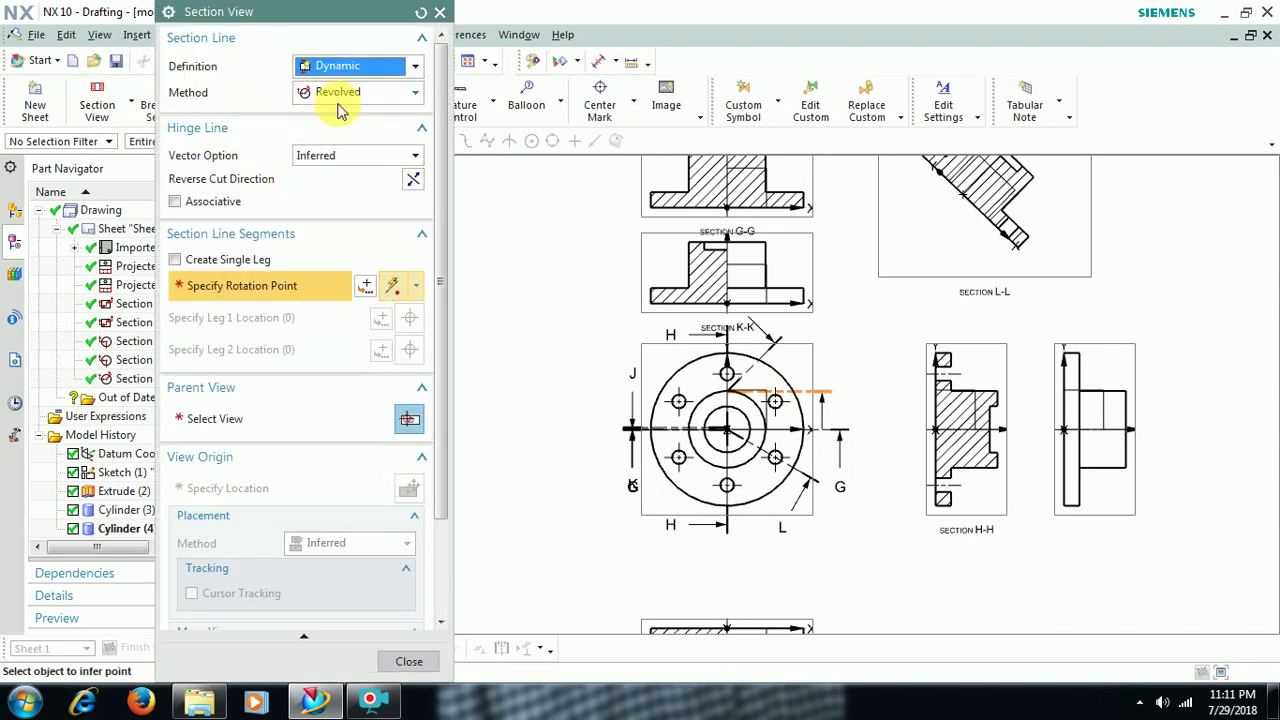
{"action": "left_click", "coordinate": [345, 92]}
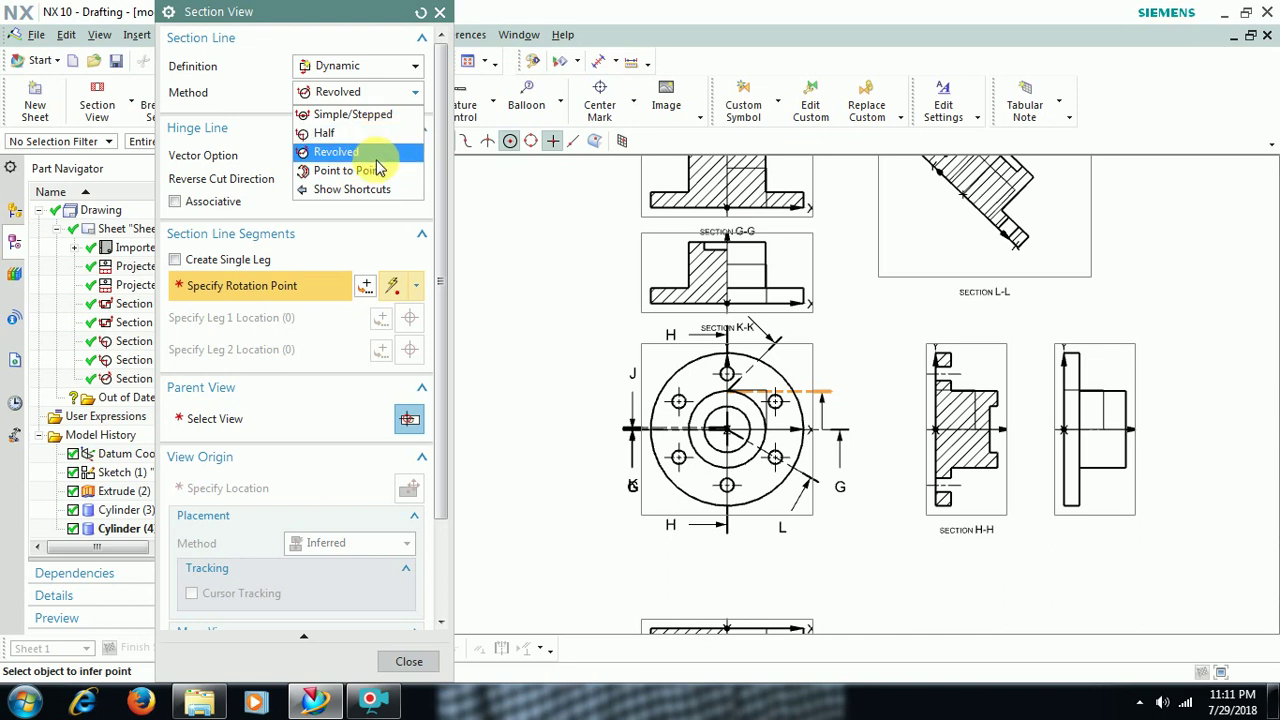
{"action": "left_click", "coordinate": [440, 12]}
{"action": "left_click", "coordinate": [440, 12]}
{"action": "scroll", "coordinate": [840, 450], "scroll_direction": "up", "scroll_amount": 1}
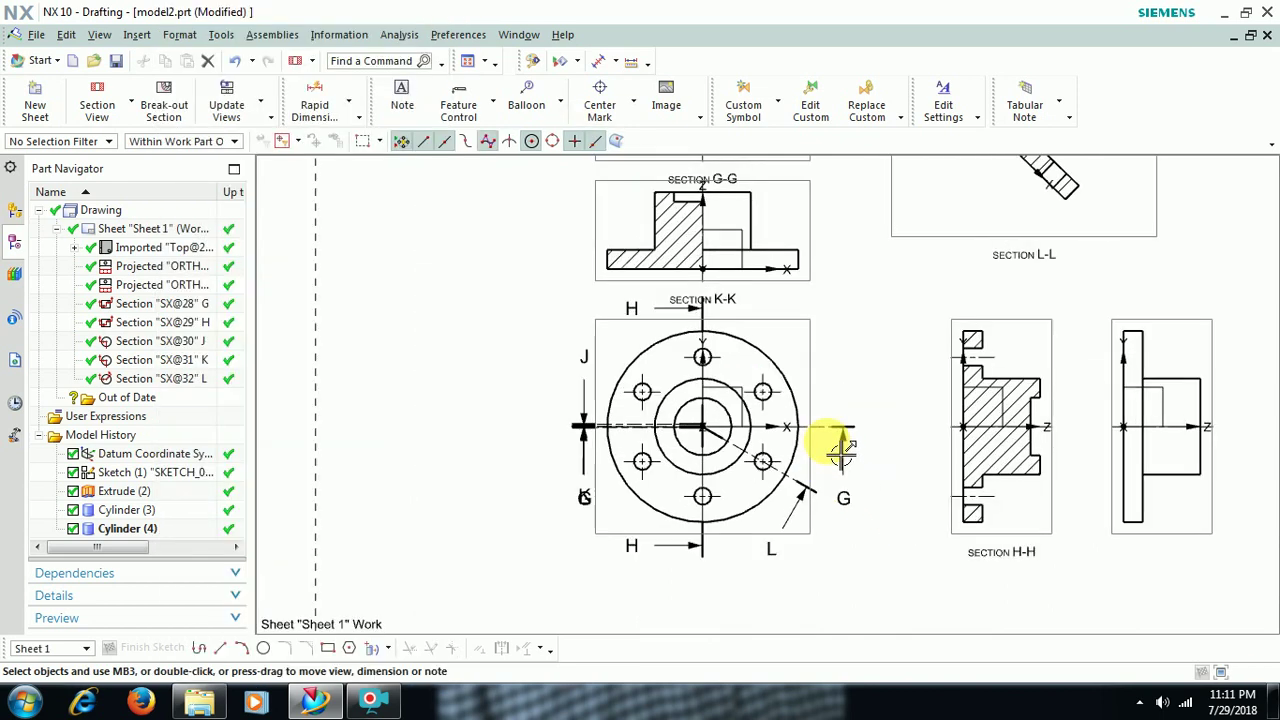
{"action": "scroll", "coordinate": [836, 451], "scroll_direction": "up", "scroll_amount": 2}
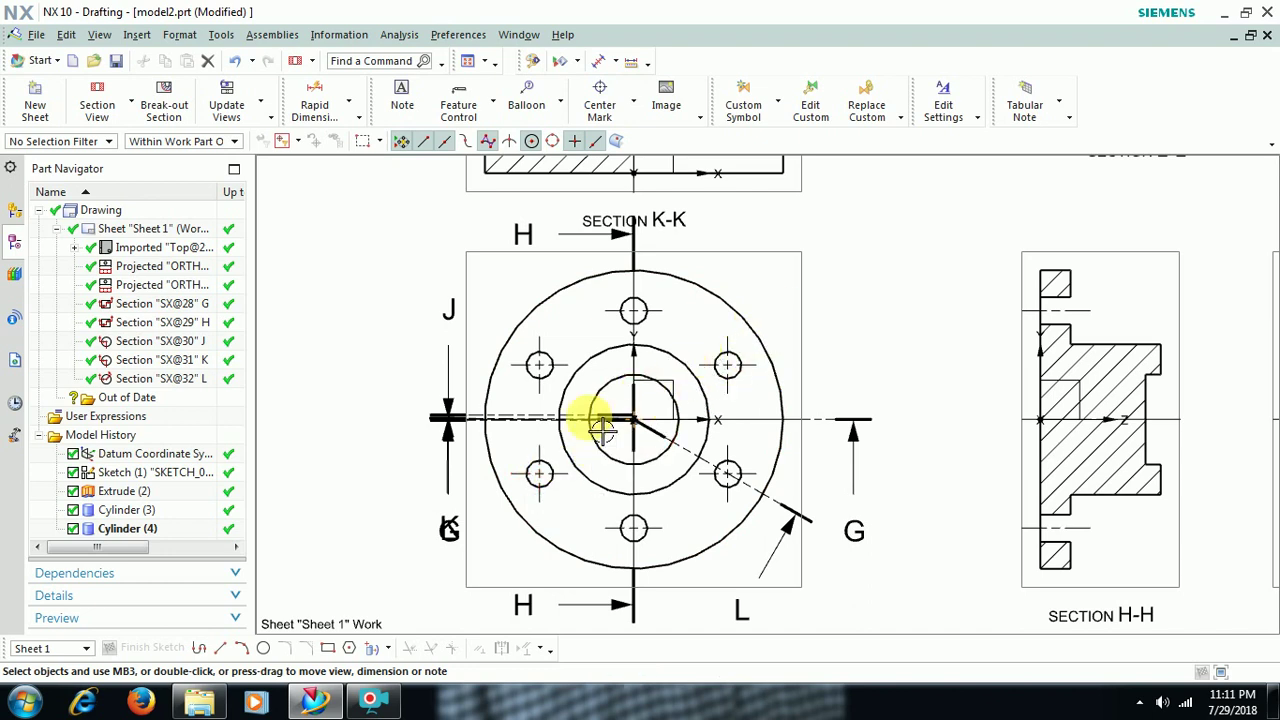
Make the top view the active sketch view
{"action": "scroll", "coordinate": [814, 334], "scroll_direction": "down", "scroll_amount": 2}
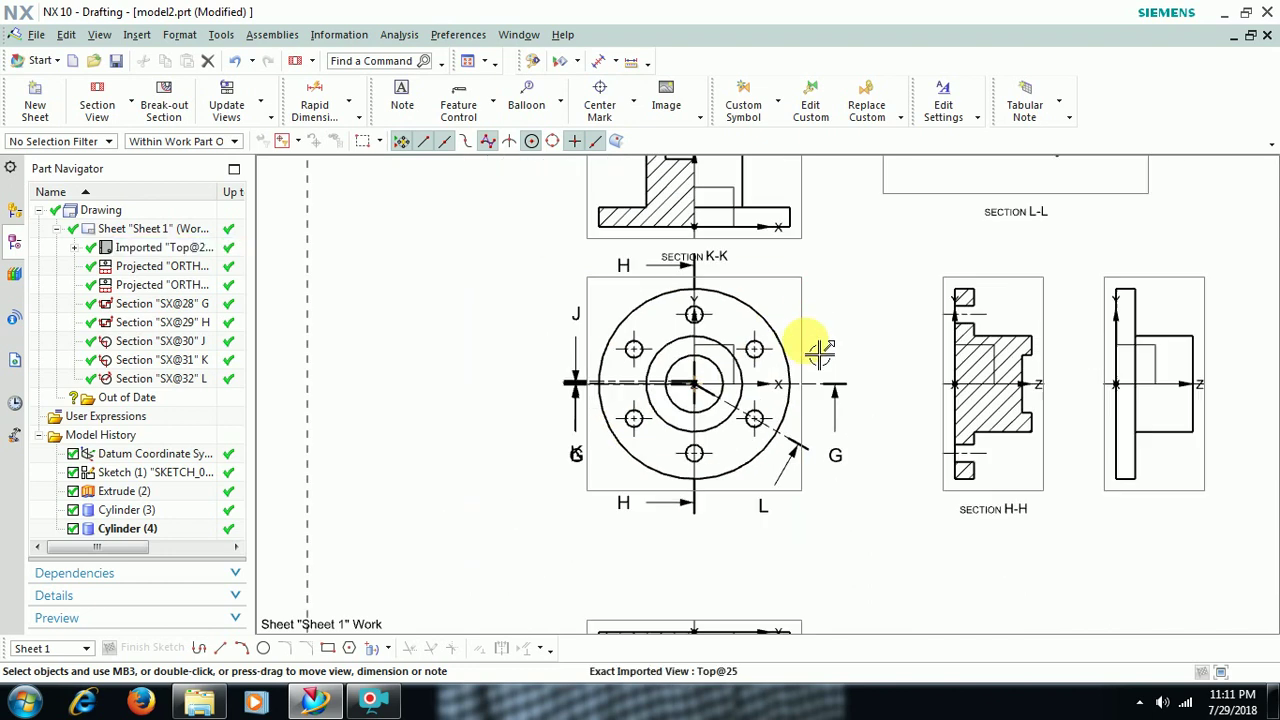
{"action": "scroll", "coordinate": [818, 350], "scroll_direction": "up", "scroll_amount": 2}
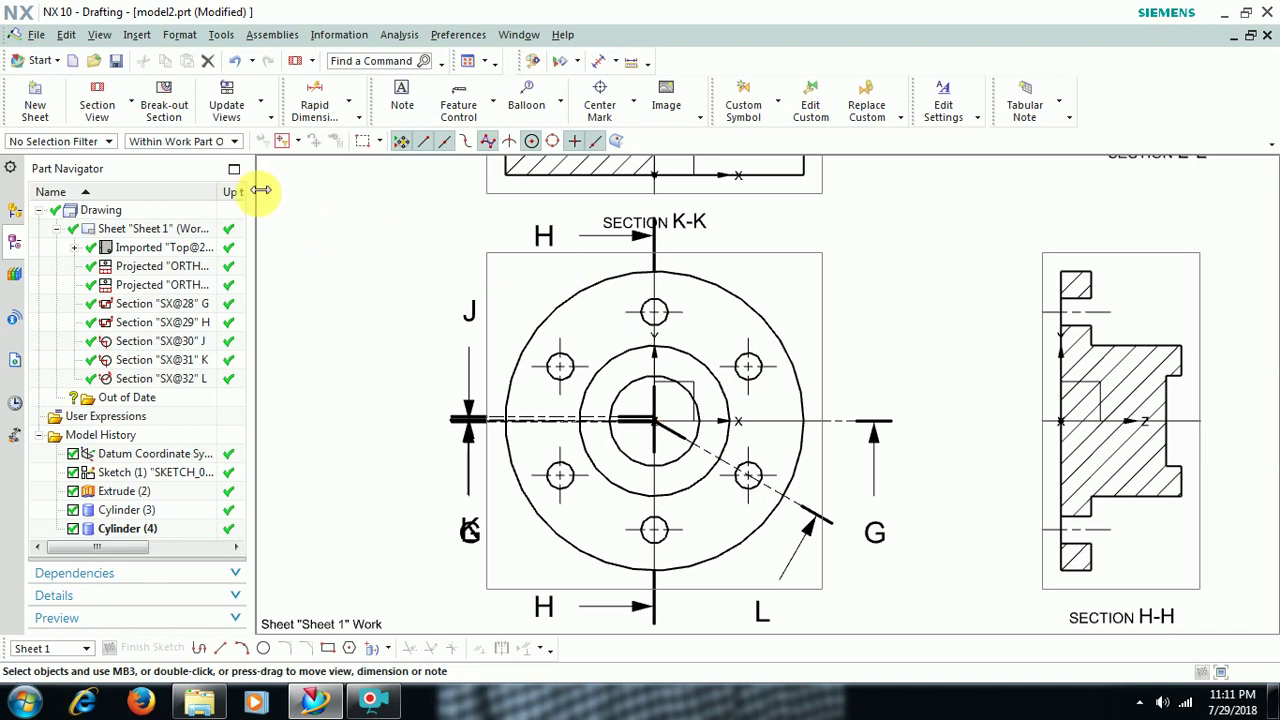
{"action": "right_click", "coordinate": [481, 286]}
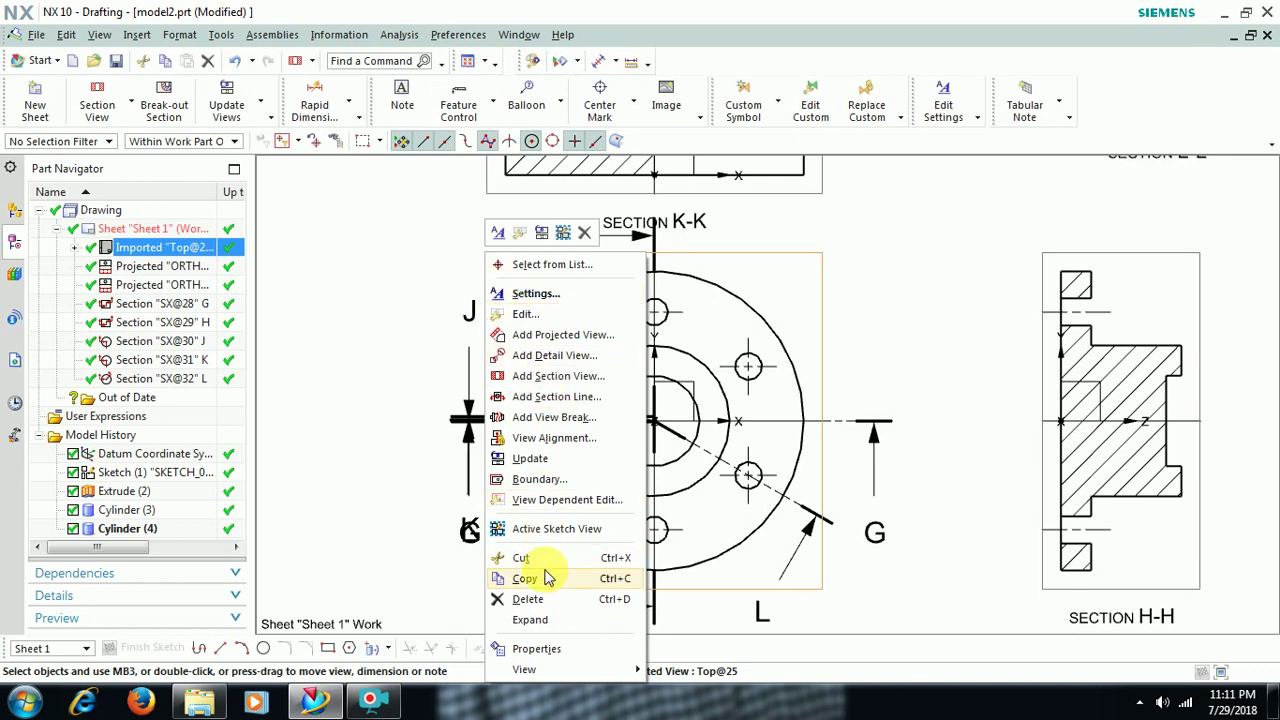
{"action": "left_click", "coordinate": [532, 529]}
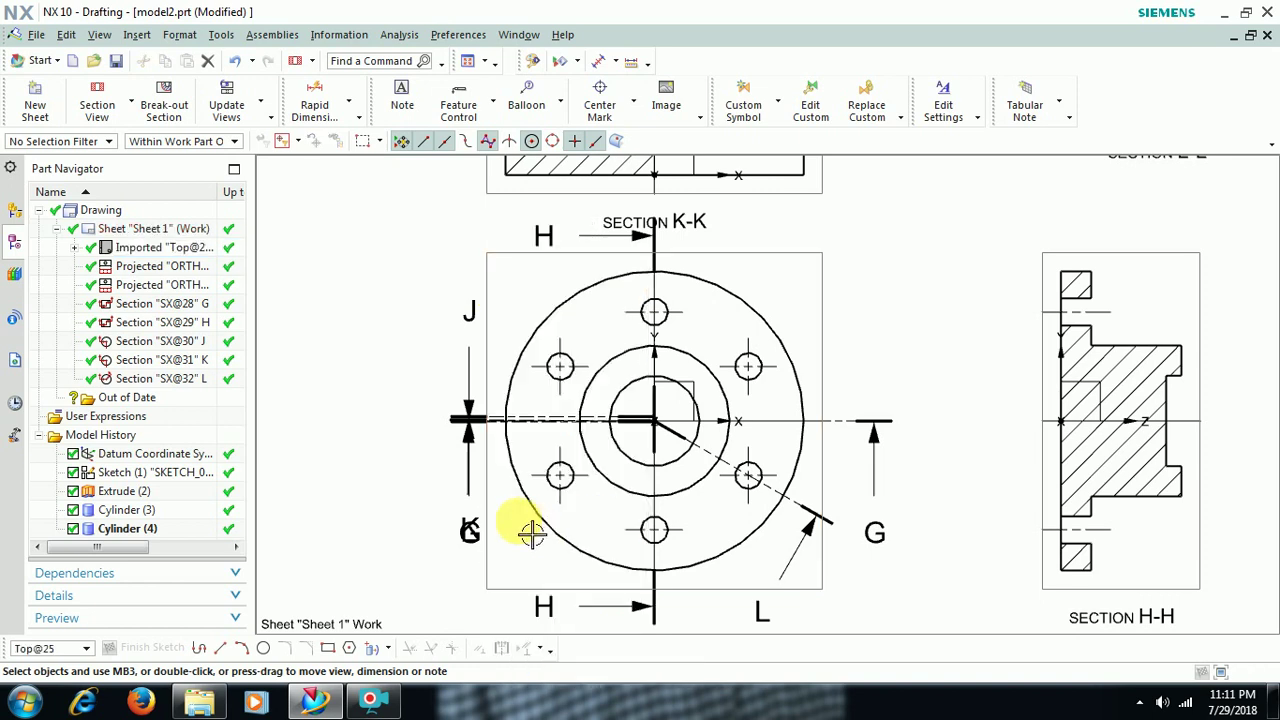
Draw a line from the lower-left hole centre to the upper-right hole centre and finish the sketch
{"action": "left_click", "coordinate": [221, 648]}
{"action": "left_click", "coordinate": [560, 476]}
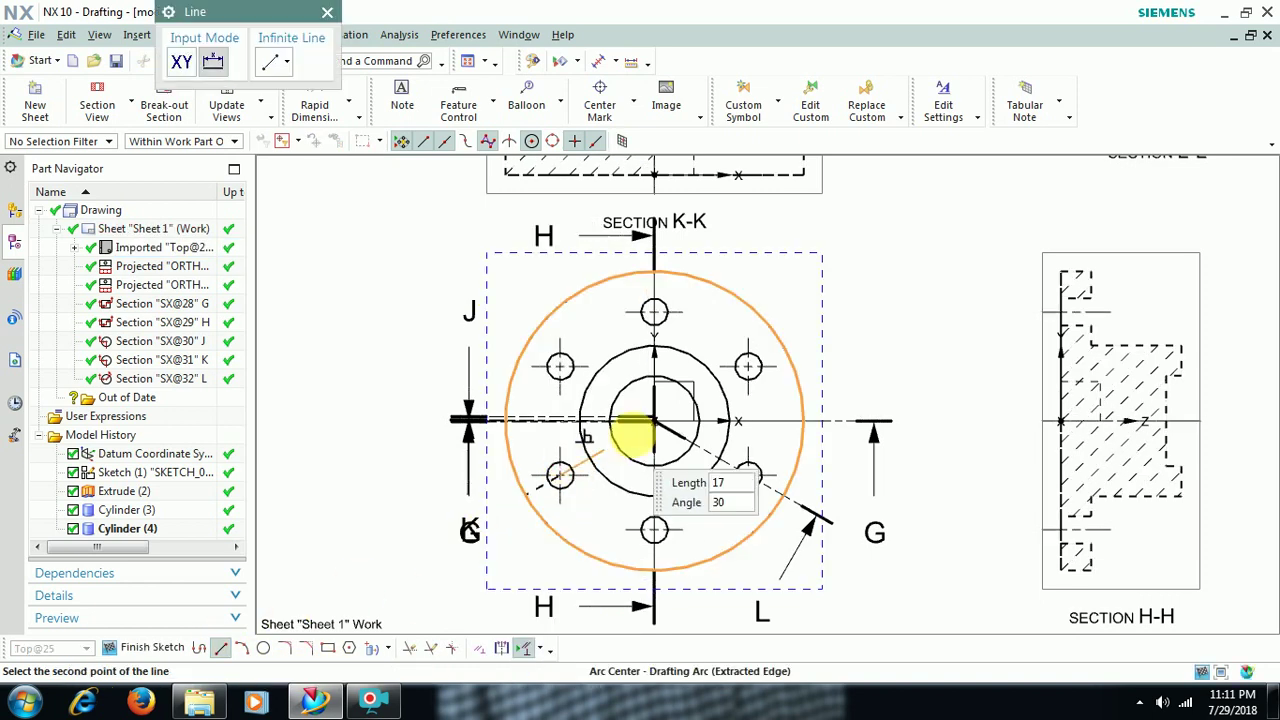
{"action": "left_click", "coordinate": [748, 366]}
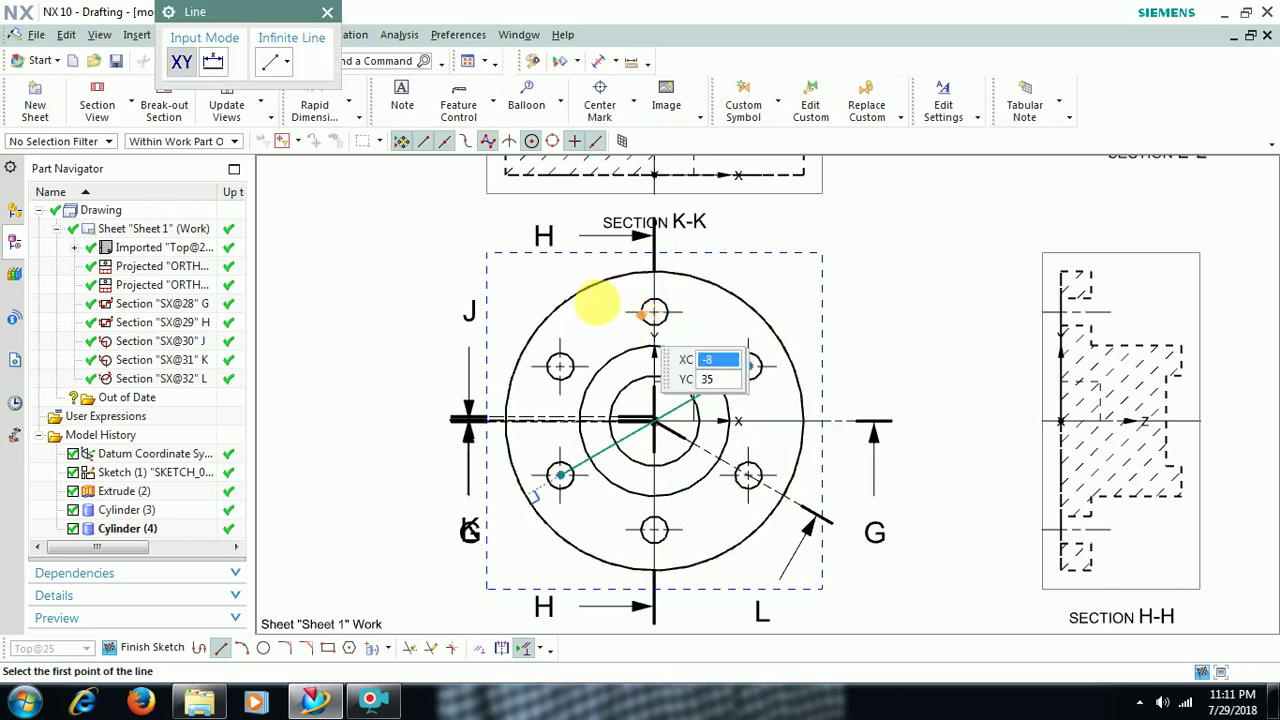
{"action": "left_click", "coordinate": [328, 14]}
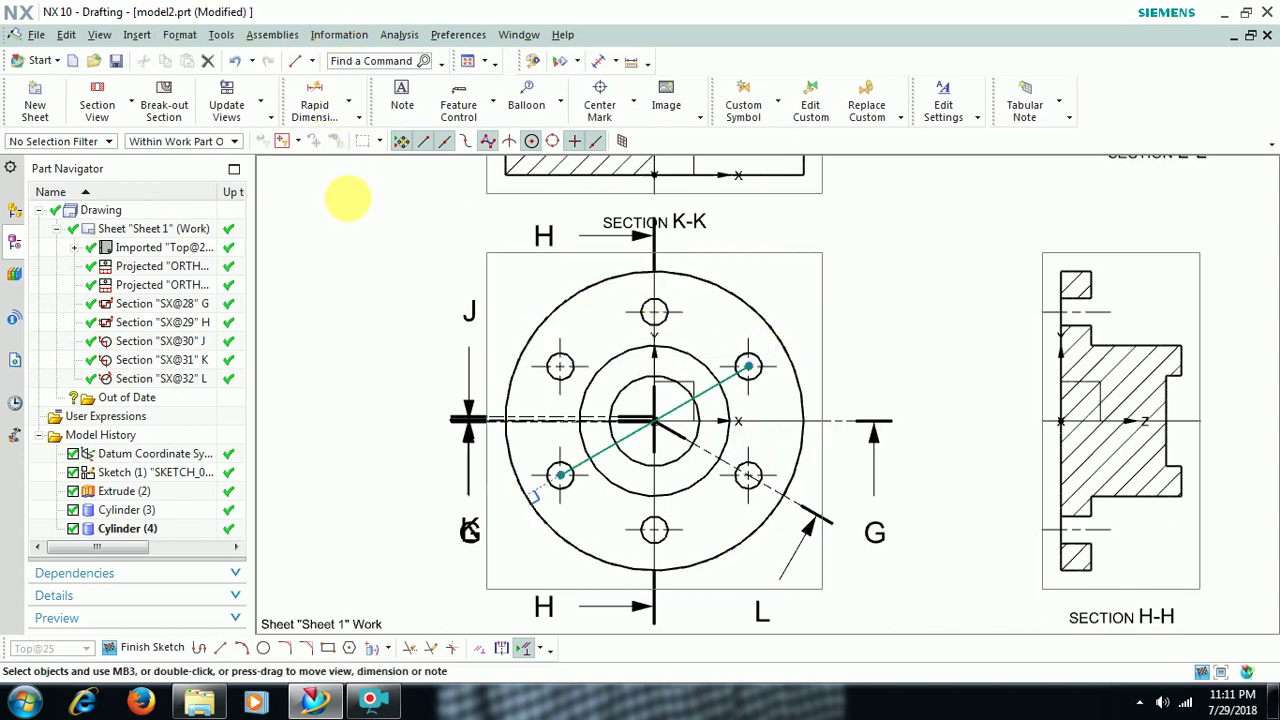
{"action": "left_click", "coordinate": [155, 657]}
{"action": "scroll", "coordinate": [640, 400], "scroll_direction": "down", "scroll_amount": 3}
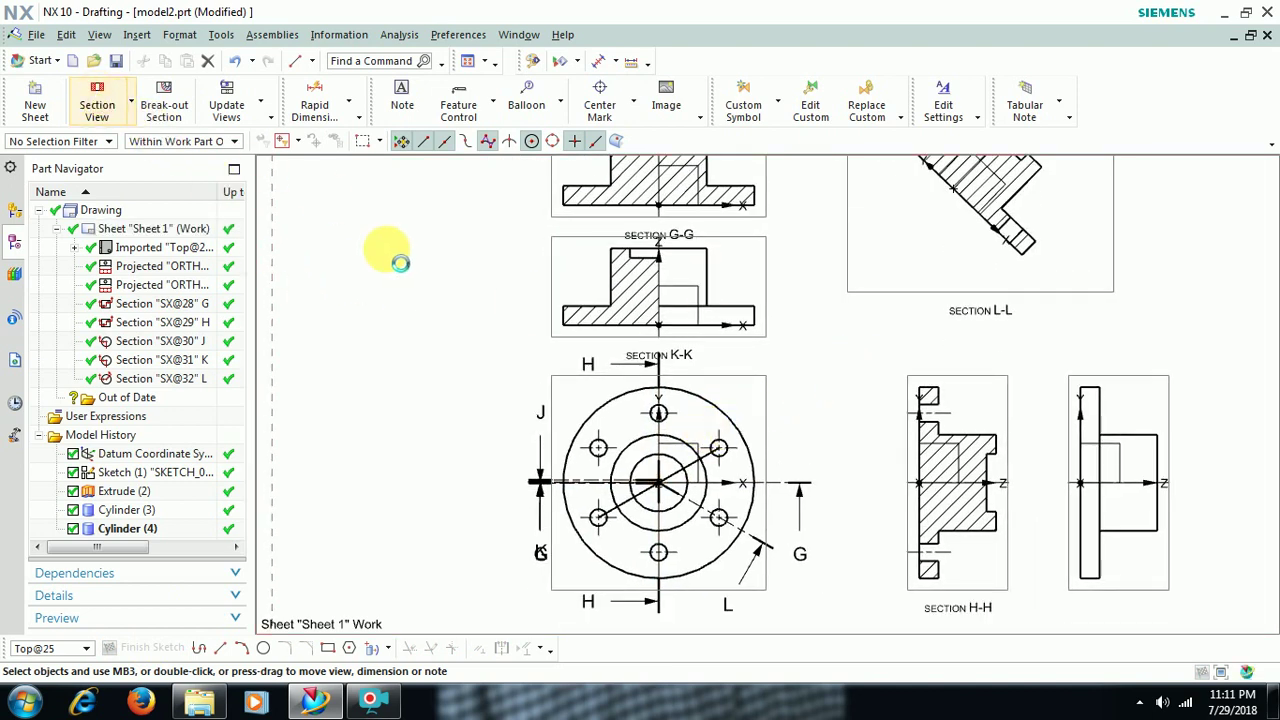
Set the Point to Point section method with the hinge vector along the sketch line
{"action": "left_click", "coordinate": [345, 92]}
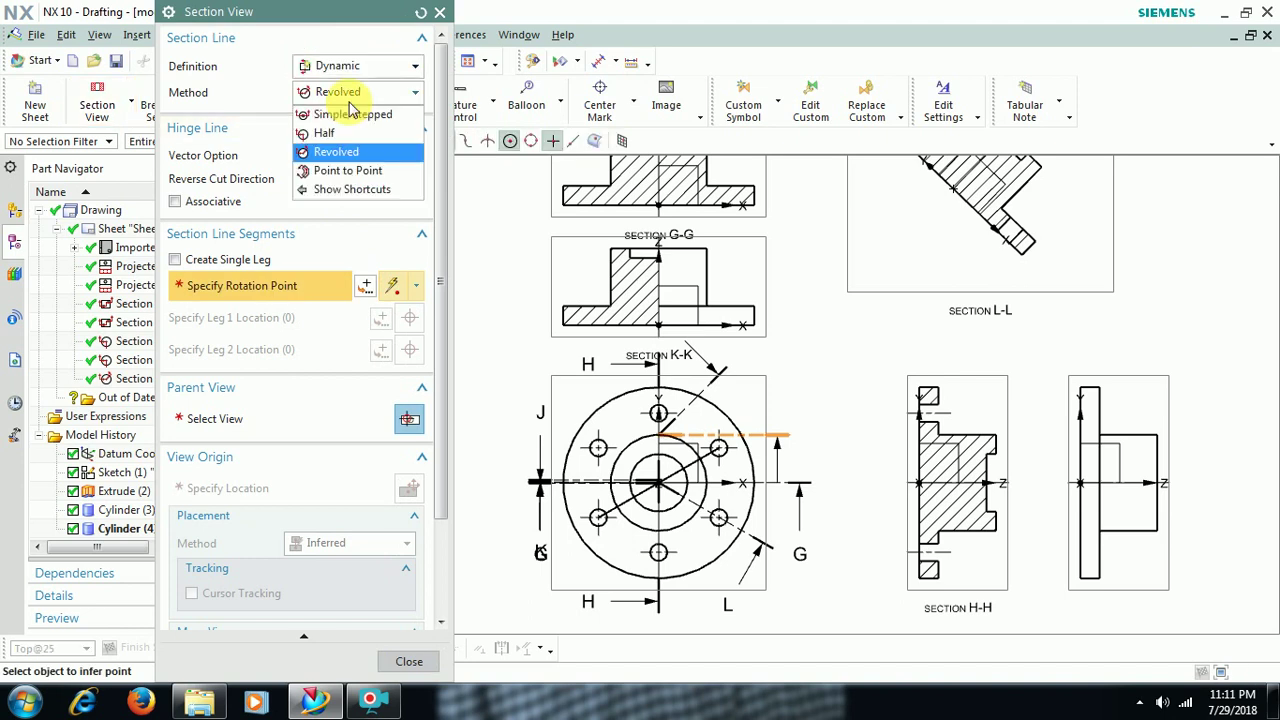
{"action": "left_click", "coordinate": [345, 170]}
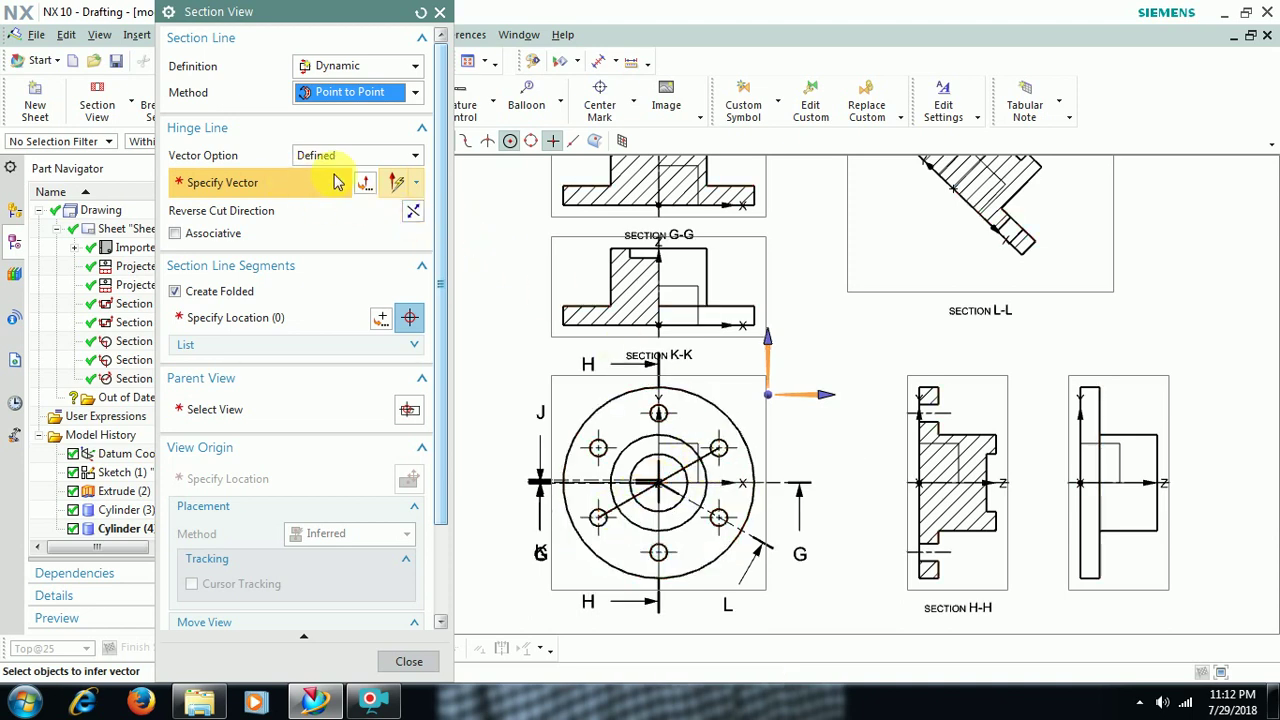
{"action": "left_click", "coordinate": [416, 186]}
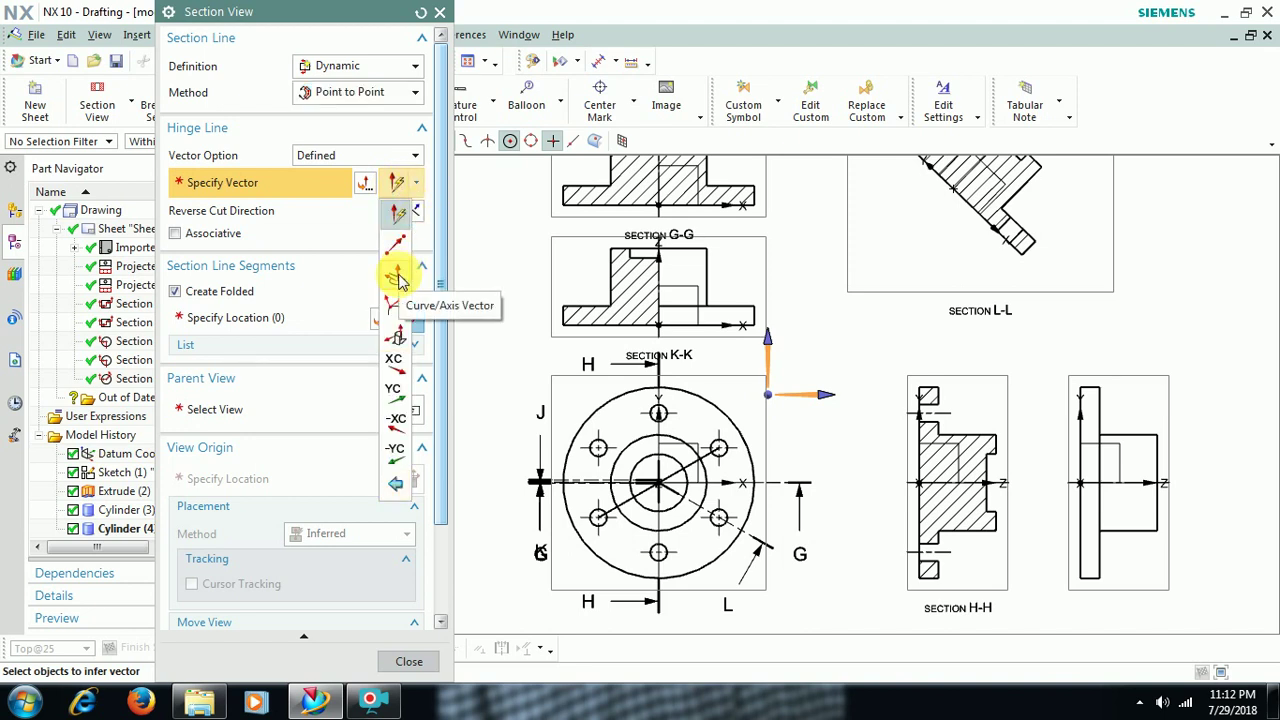
{"action": "left_click", "coordinate": [395, 274]}
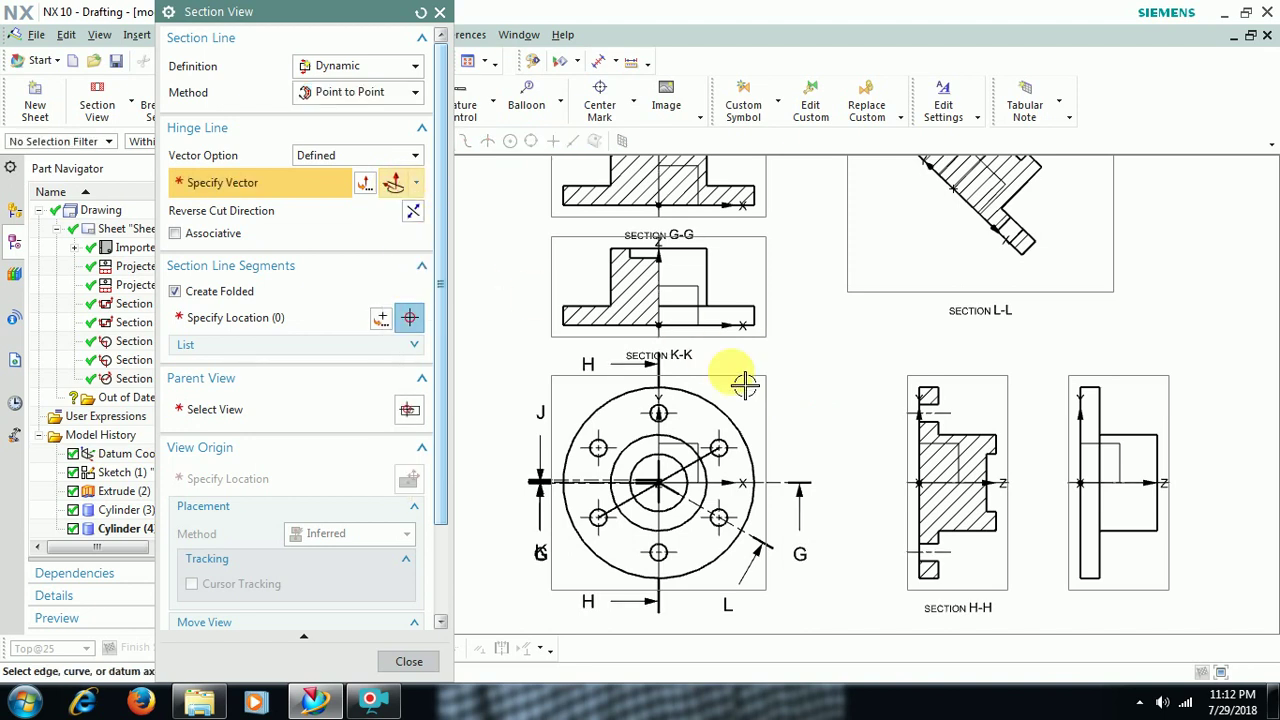
{"action": "left_click", "coordinate": [695, 482]}
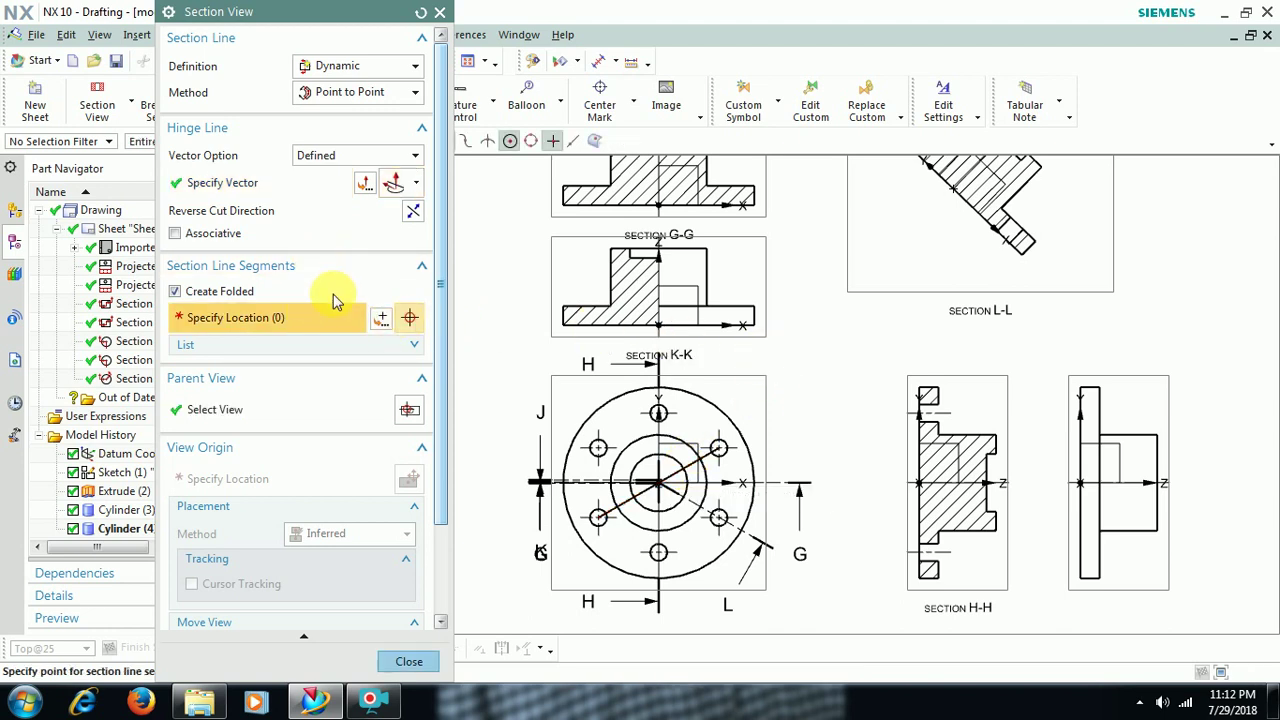
Cut through the lower-left and upper-right holes and place Section M-M below right of the top view
{"action": "scroll", "coordinate": [590, 535], "scroll_direction": "up", "scroll_amount": 2}
{"action": "left_click", "coordinate": [603, 510]}
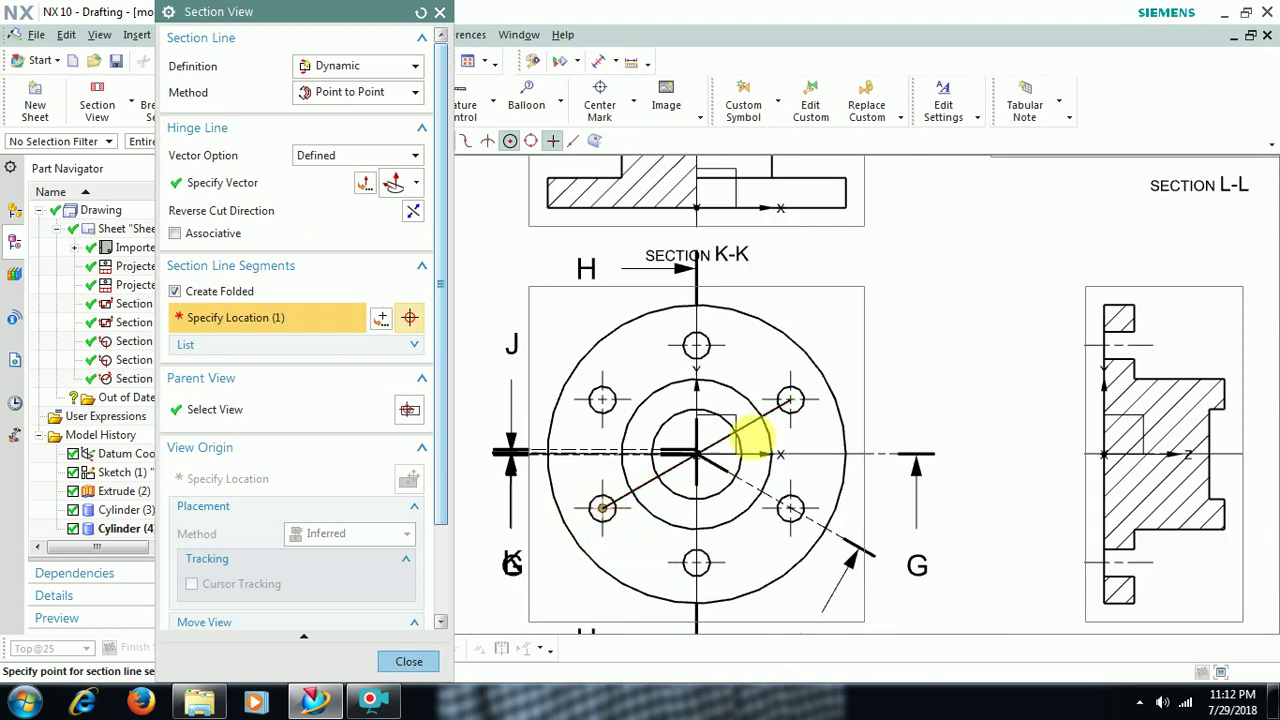
{"action": "left_click", "coordinate": [790, 400]}
{"action": "middle_click", "coordinate": [897, 474]}
{"action": "scroll", "coordinate": [906, 486], "scroll_direction": "down", "scroll_amount": 2}
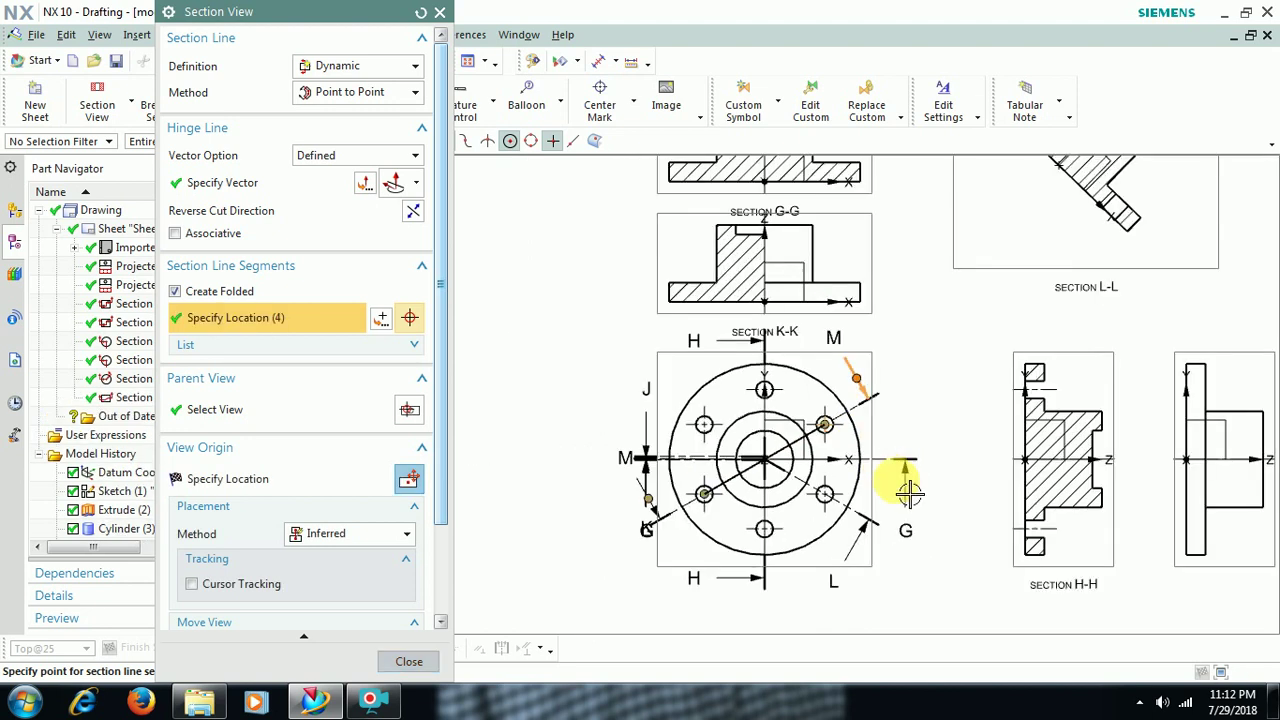
{"action": "scroll", "coordinate": [978, 558], "scroll_direction": "down", "scroll_amount": 4}
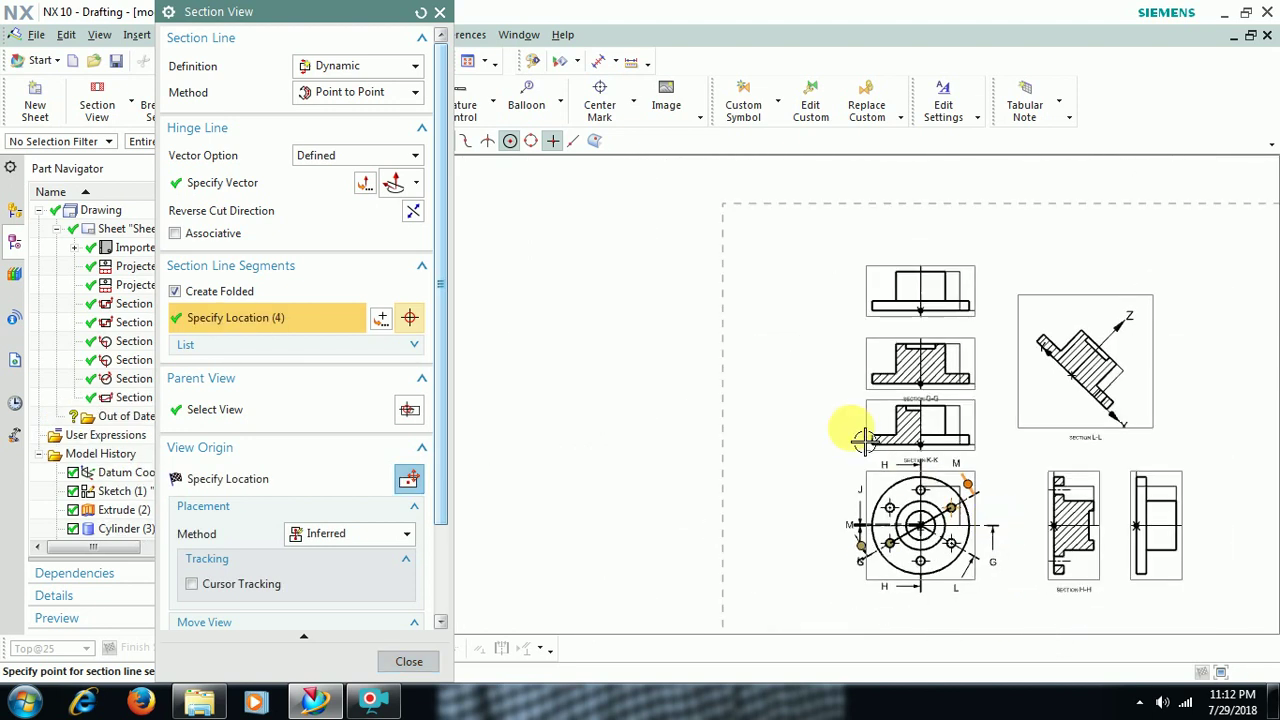
{"action": "scroll", "coordinate": [868, 480], "scroll_direction": "up", "scroll_amount": 3}
{"action": "scroll", "coordinate": [690, 300], "scroll_direction": "down", "scroll_amount": 2}
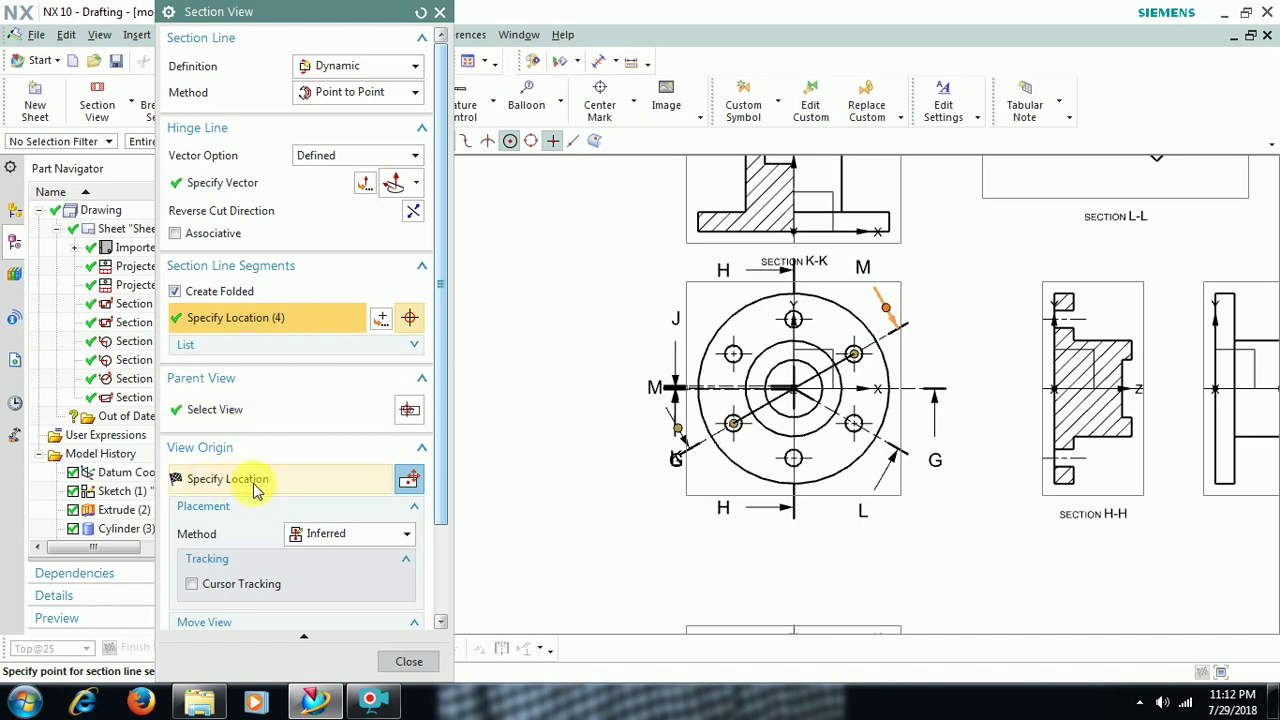
{"action": "left_click", "coordinate": [298, 492]}
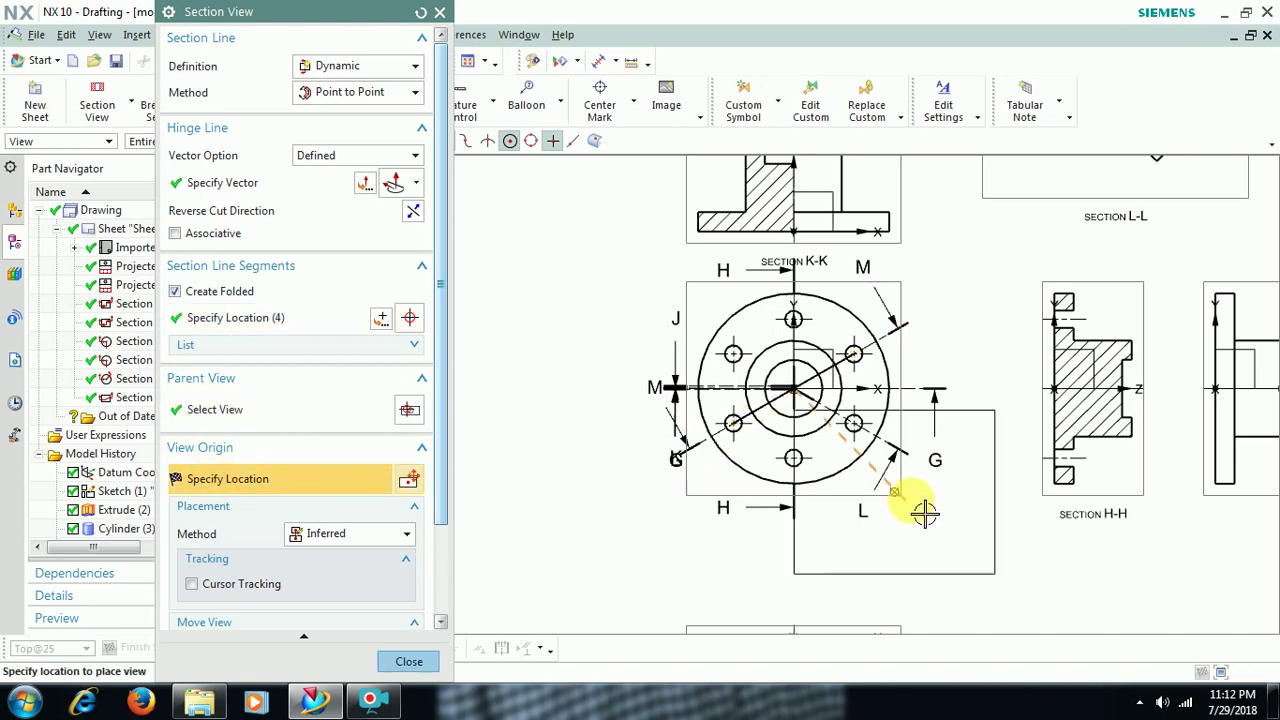
{"action": "scroll", "coordinate": [955, 530], "scroll_direction": "down", "scroll_amount": 2}
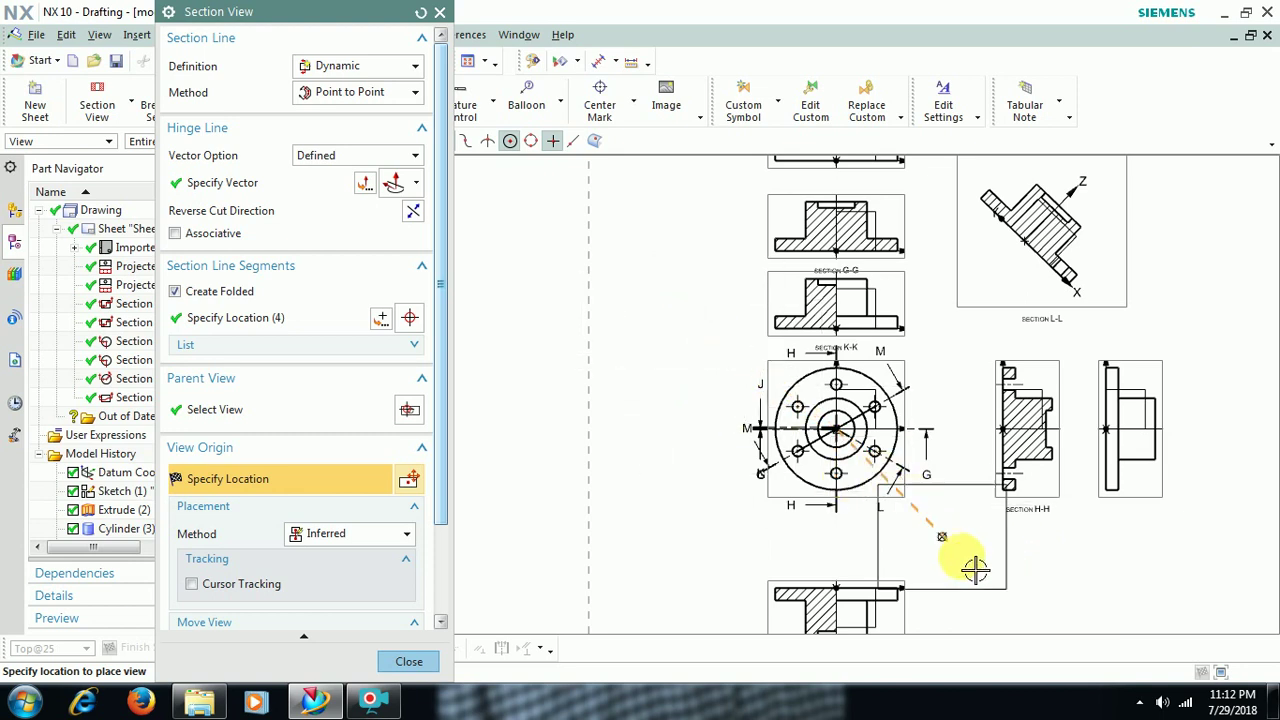
{"action": "left_click", "coordinate": [1050, 608]}
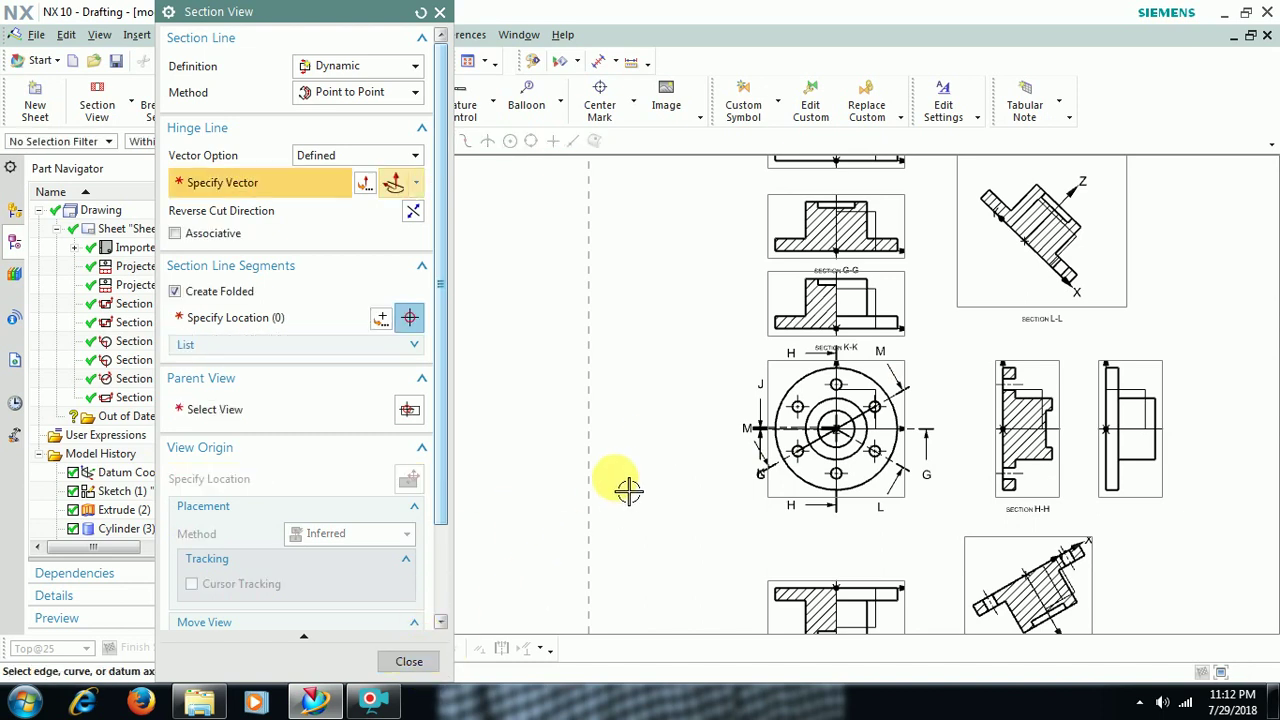
{"action": "left_click", "coordinate": [414, 663]}
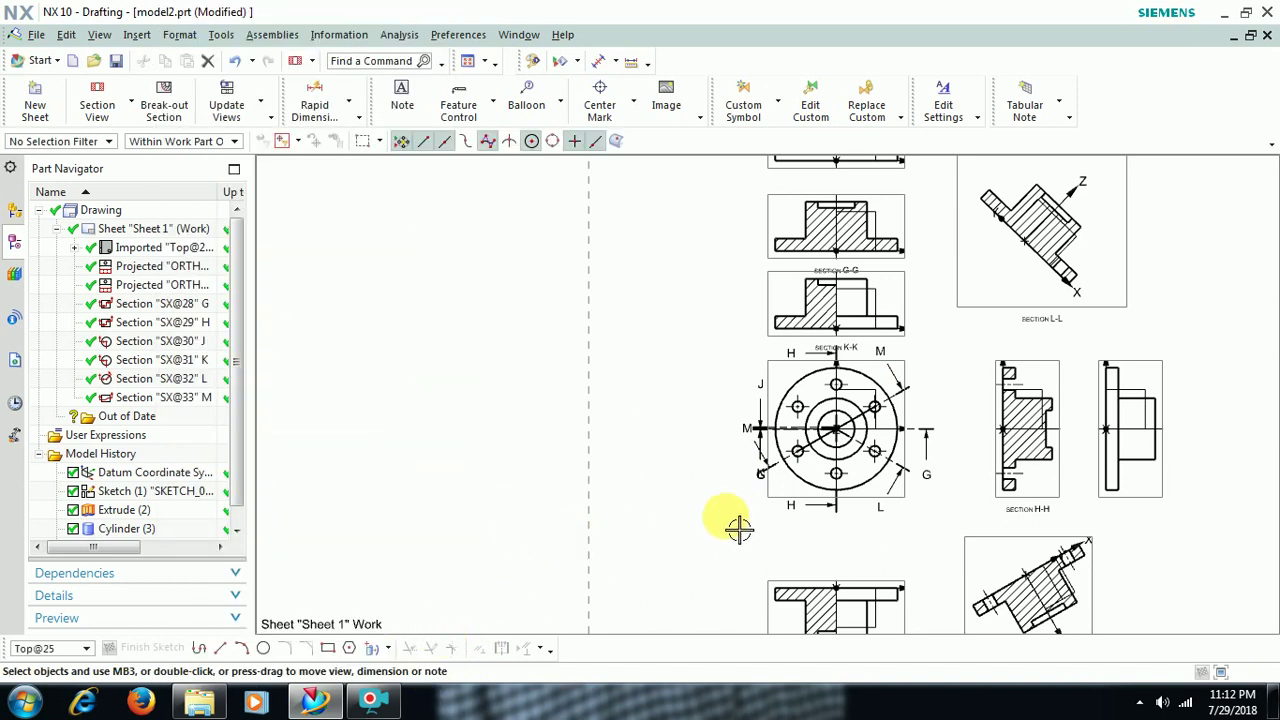
{"action": "scroll", "coordinate": [892, 549], "scroll_direction": "up", "scroll_amount": 3}
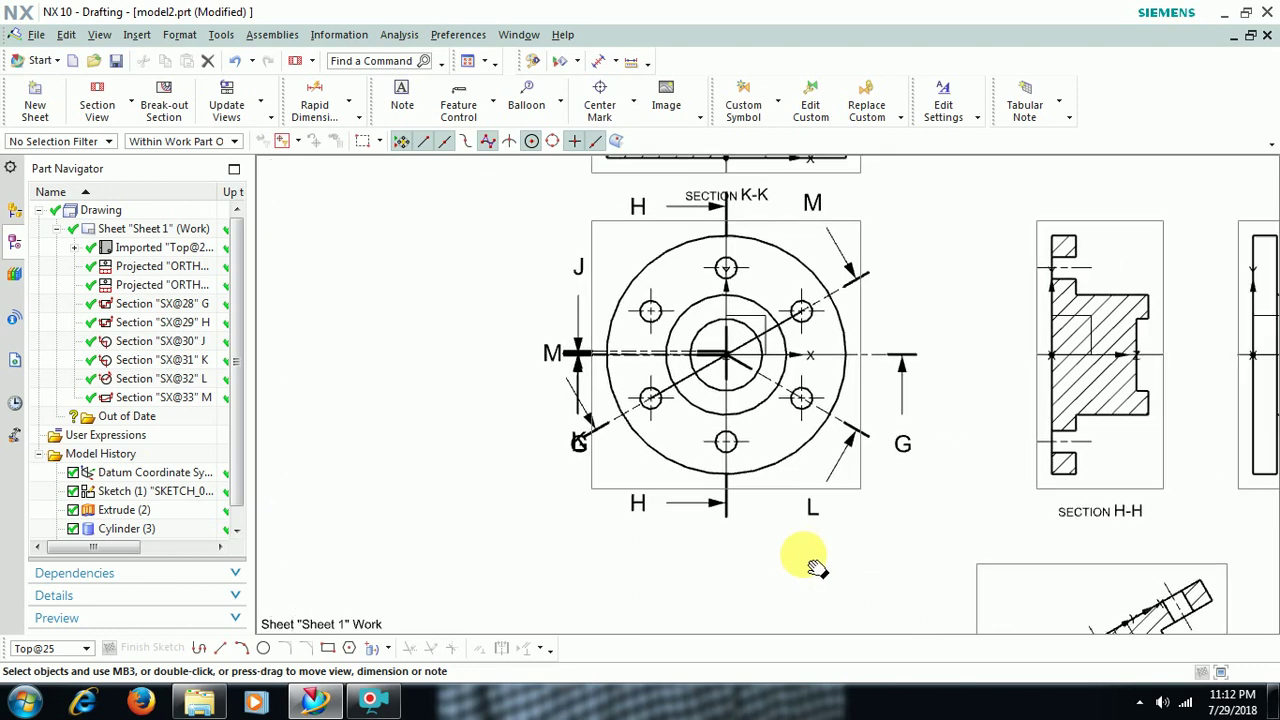
{"action": "scroll", "coordinate": [814, 560], "scroll_direction": "down", "scroll_amount": 3}
{"action": "scroll", "coordinate": [928, 543], "scroll_direction": "up", "scroll_amount": 5}
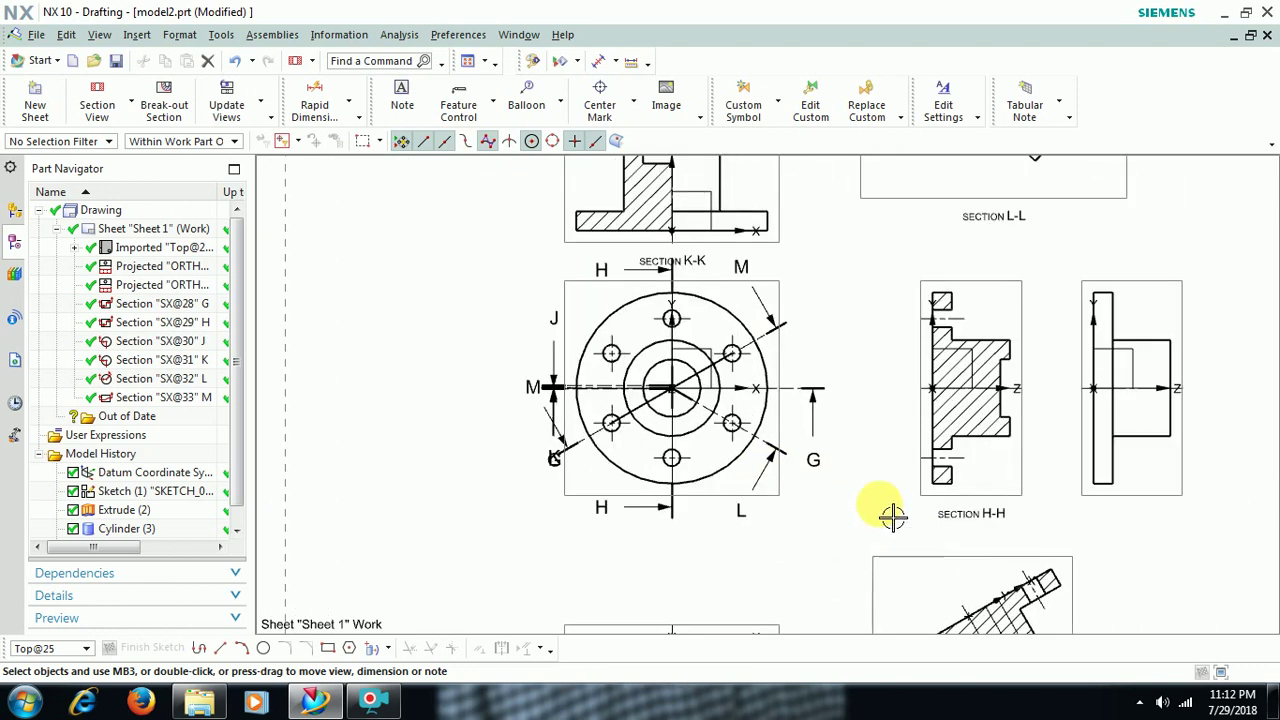
{"action": "scroll", "coordinate": [762, 508], "scroll_direction": "down", "scroll_amount": 3}
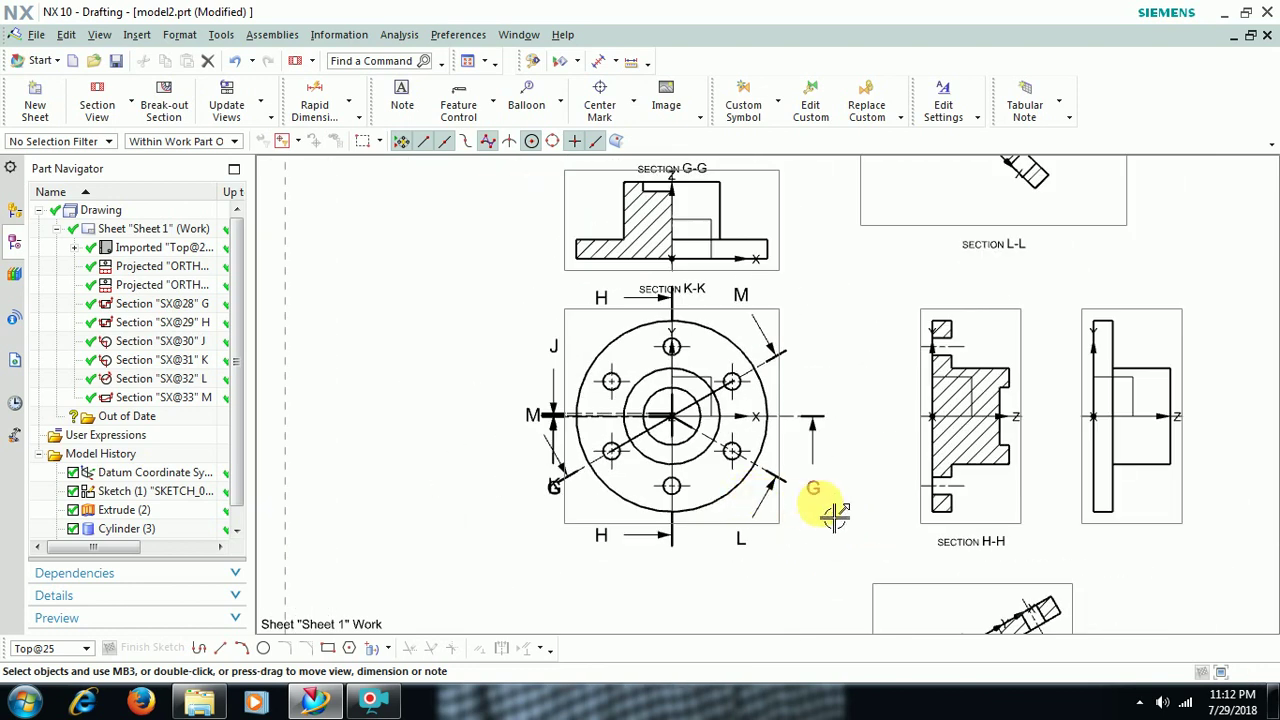
{"action": "scroll", "coordinate": [847, 447], "scroll_direction": "up", "scroll_amount": 2}
{"action": "scroll", "coordinate": [847, 447], "scroll_direction": "down", "scroll_amount": 2}
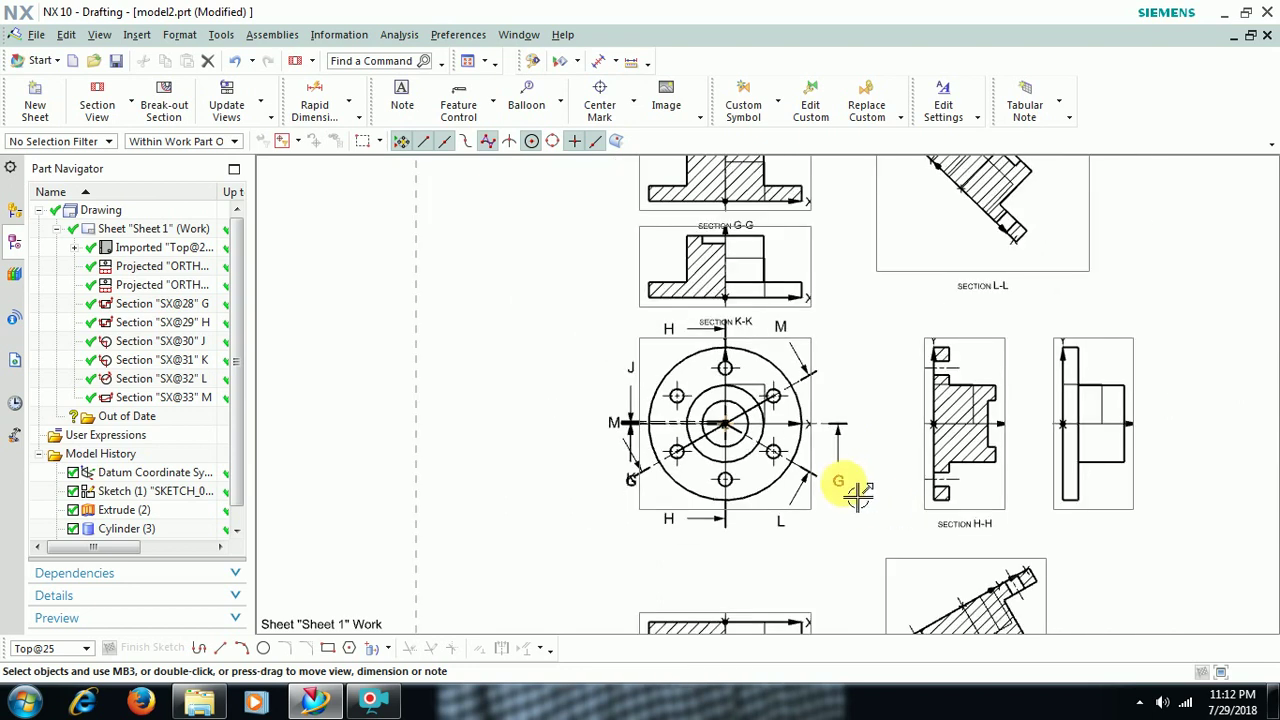
{"action": "scroll", "coordinate": [851, 491], "scroll_direction": "up", "scroll_amount": 2}
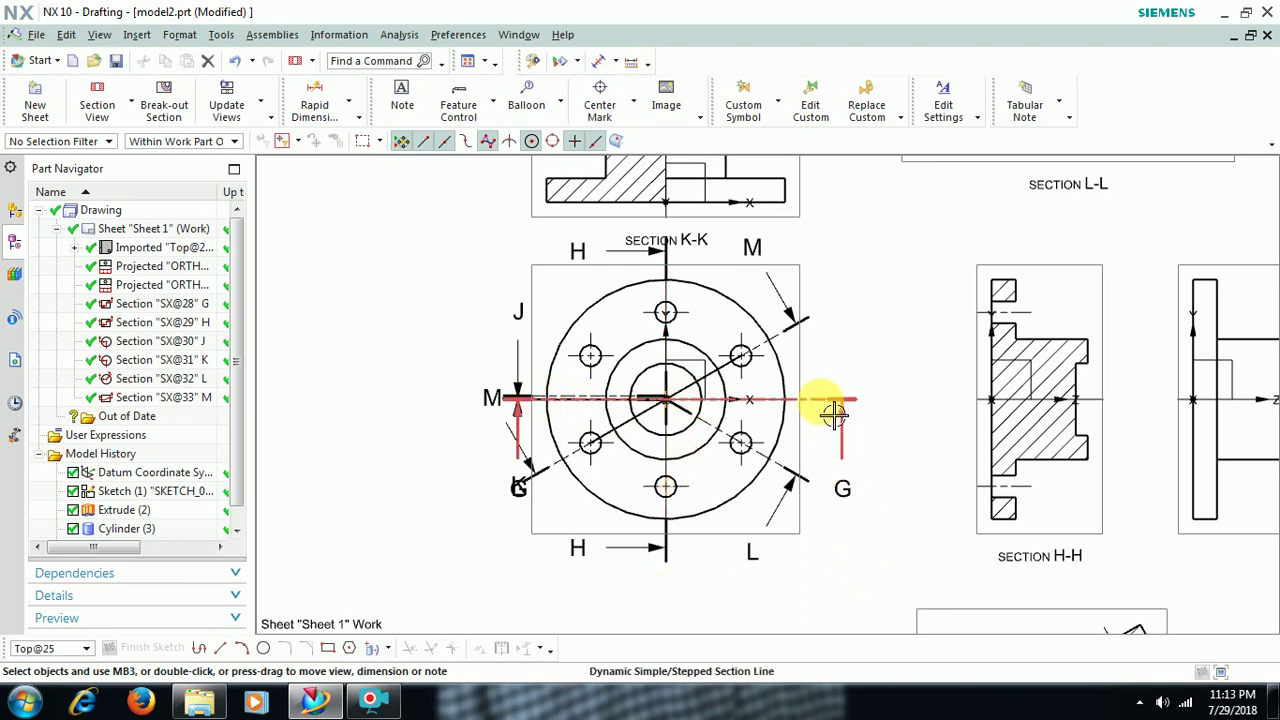
Add two step points to the G section line so it jogs below the top view, then across to the G arrow
{"action": "double_click", "coordinate": [781, 408]}
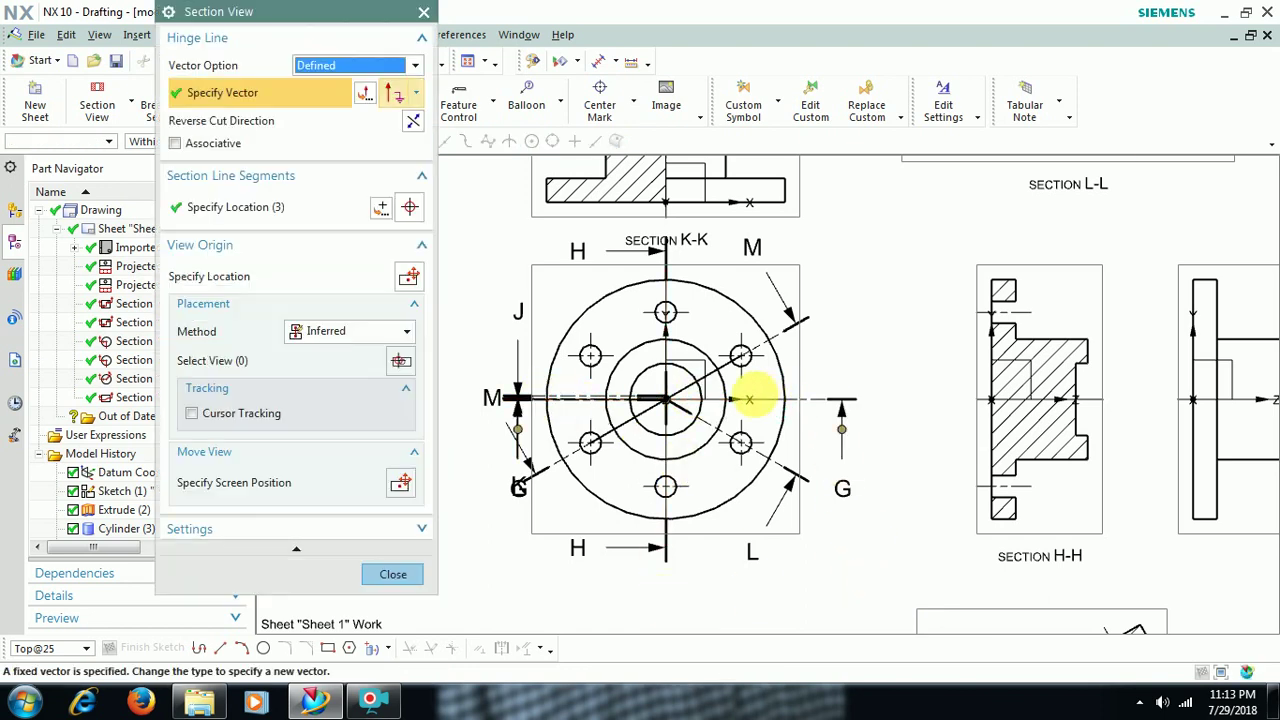
{"action": "left_click", "coordinate": [254, 206]}
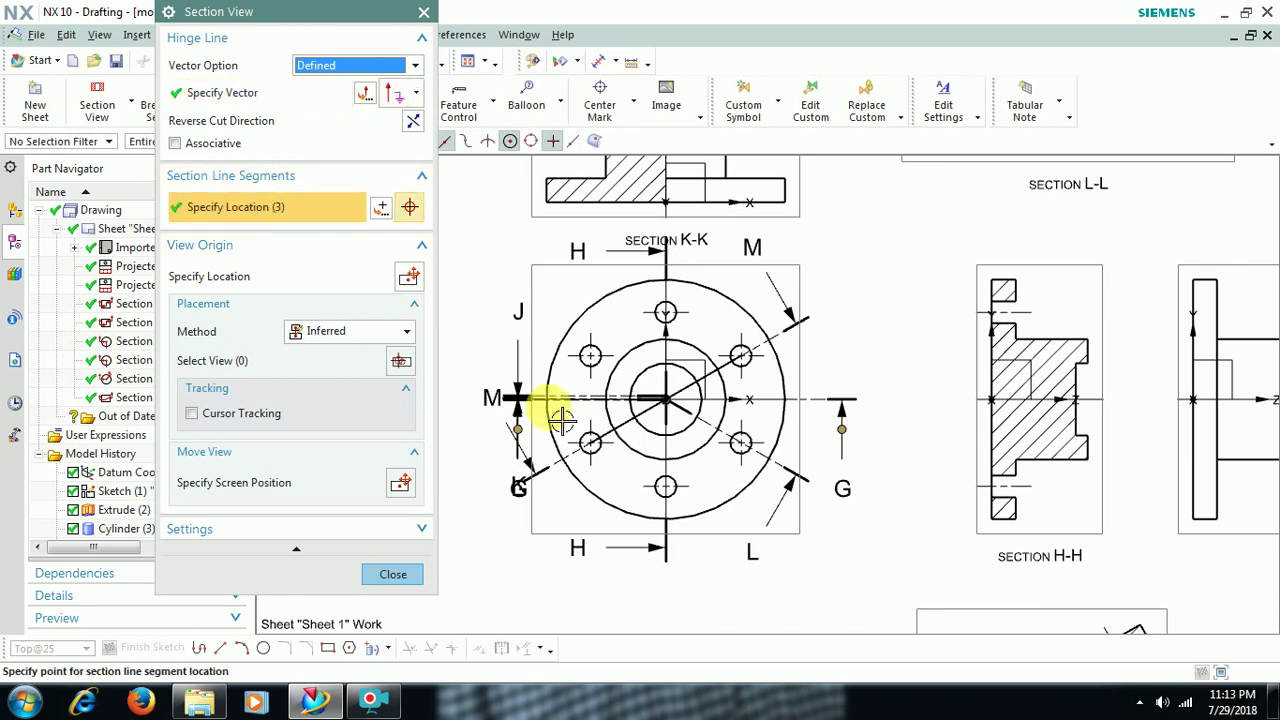
{"action": "scroll", "coordinate": [690, 450], "scroll_direction": "down", "scroll_amount": 3}
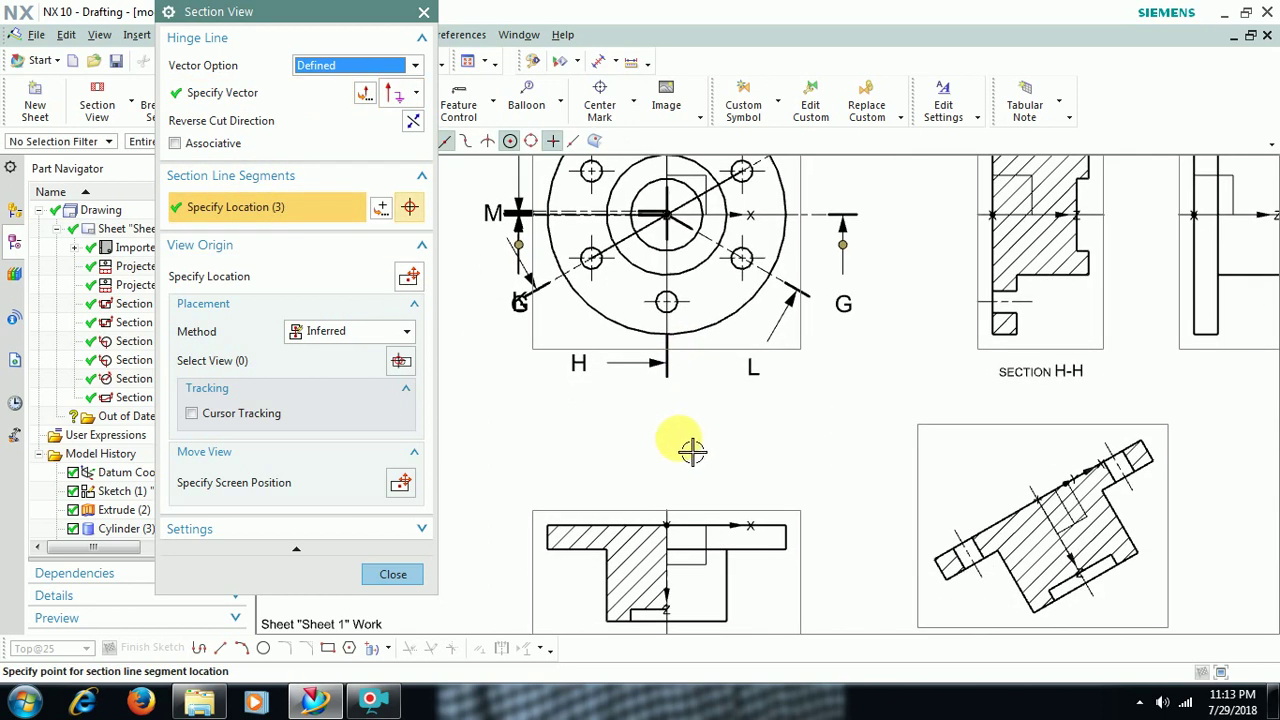
{"action": "left_click", "coordinate": [687, 450]}
{"action": "left_click", "coordinate": [865, 467]}
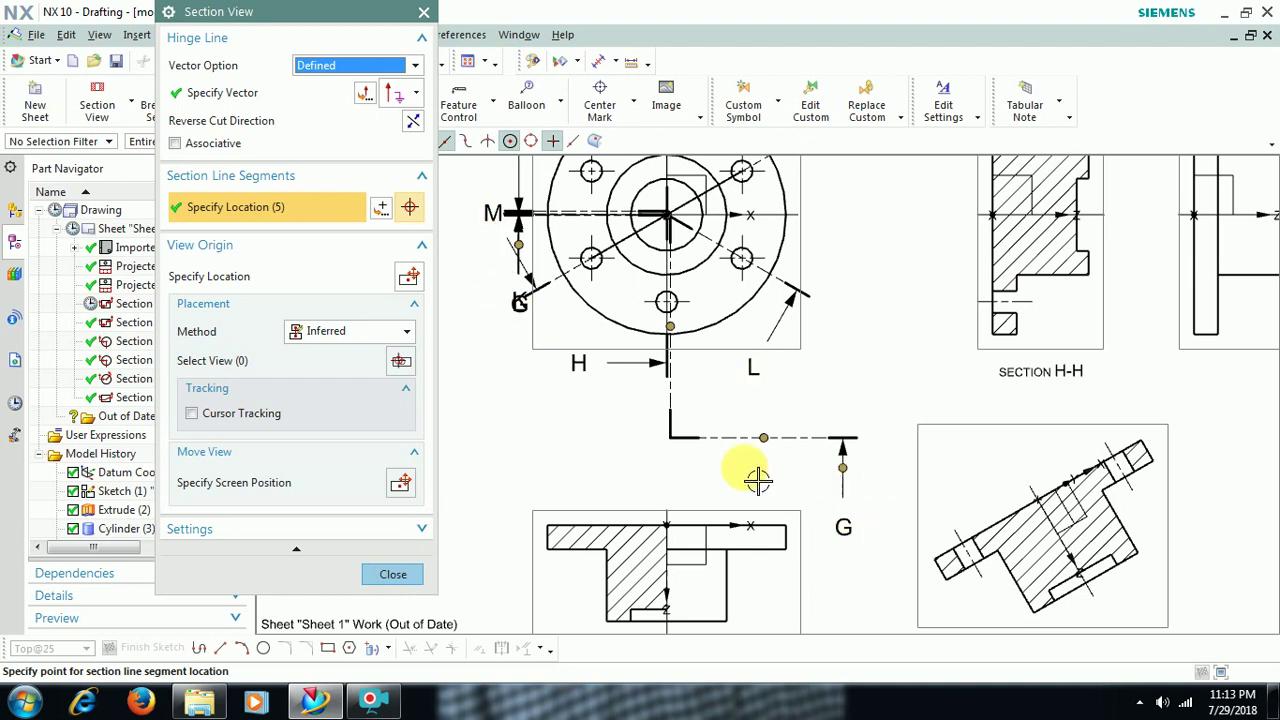
{"action": "left_click", "coordinate": [393, 575]}
{"action": "scroll", "coordinate": [766, 406], "scroll_direction": "up", "scroll_amount": 3}
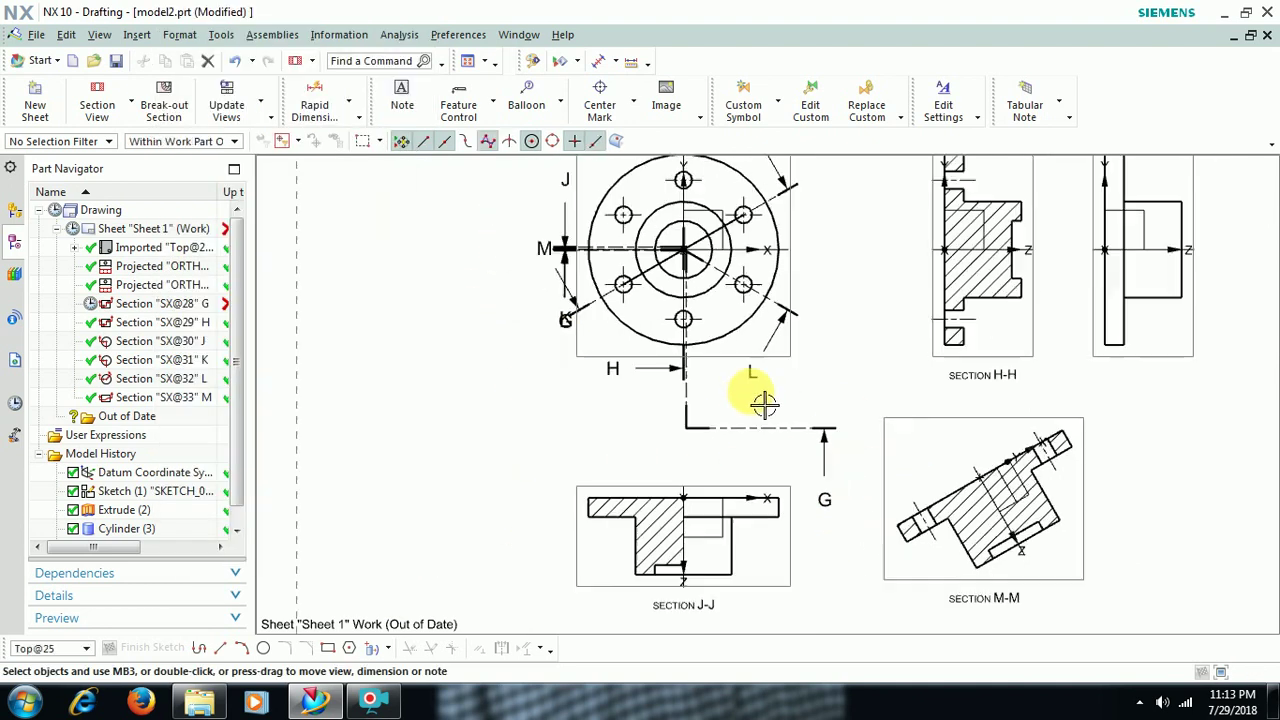
{"action": "scroll", "coordinate": [752, 441], "scroll_direction": "down", "scroll_amount": 2}
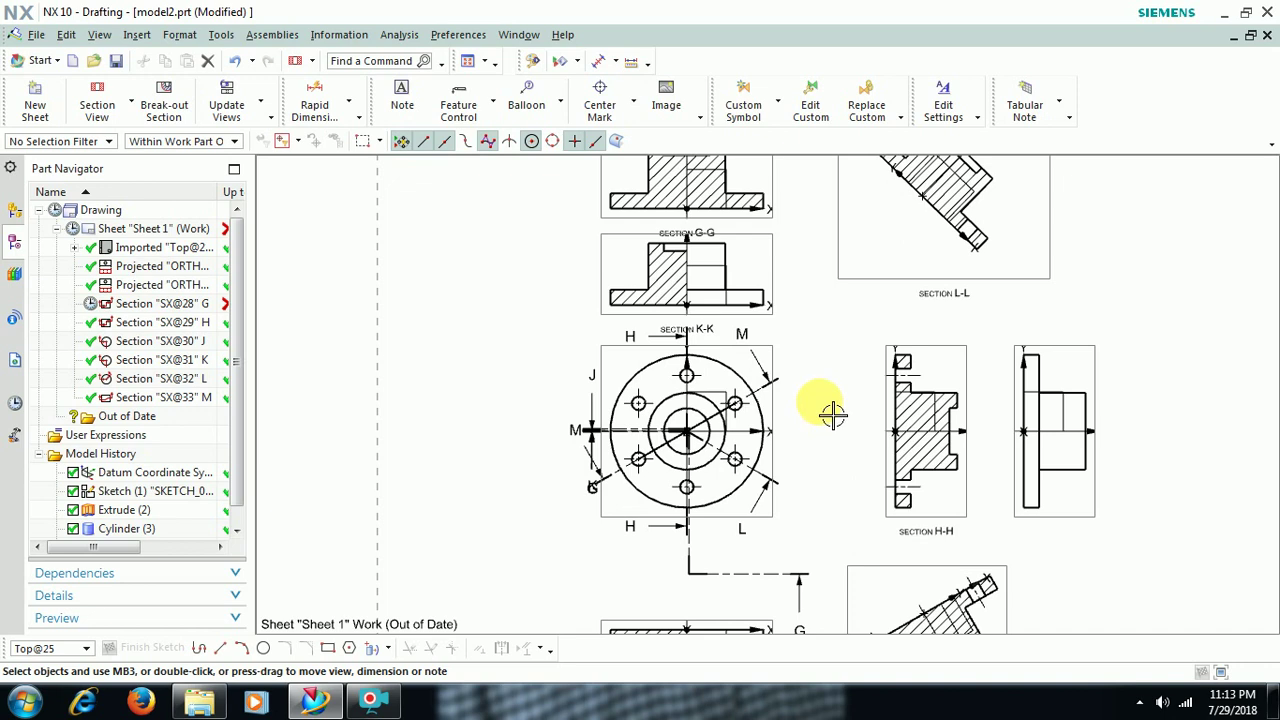
{"action": "scroll", "coordinate": [783, 371], "scroll_direction": "up", "scroll_amount": 2}
Update the out-of-date Section G-G view to match the stepped cut and recentre the sheet
{"action": "right_click", "coordinate": [775, 264]}
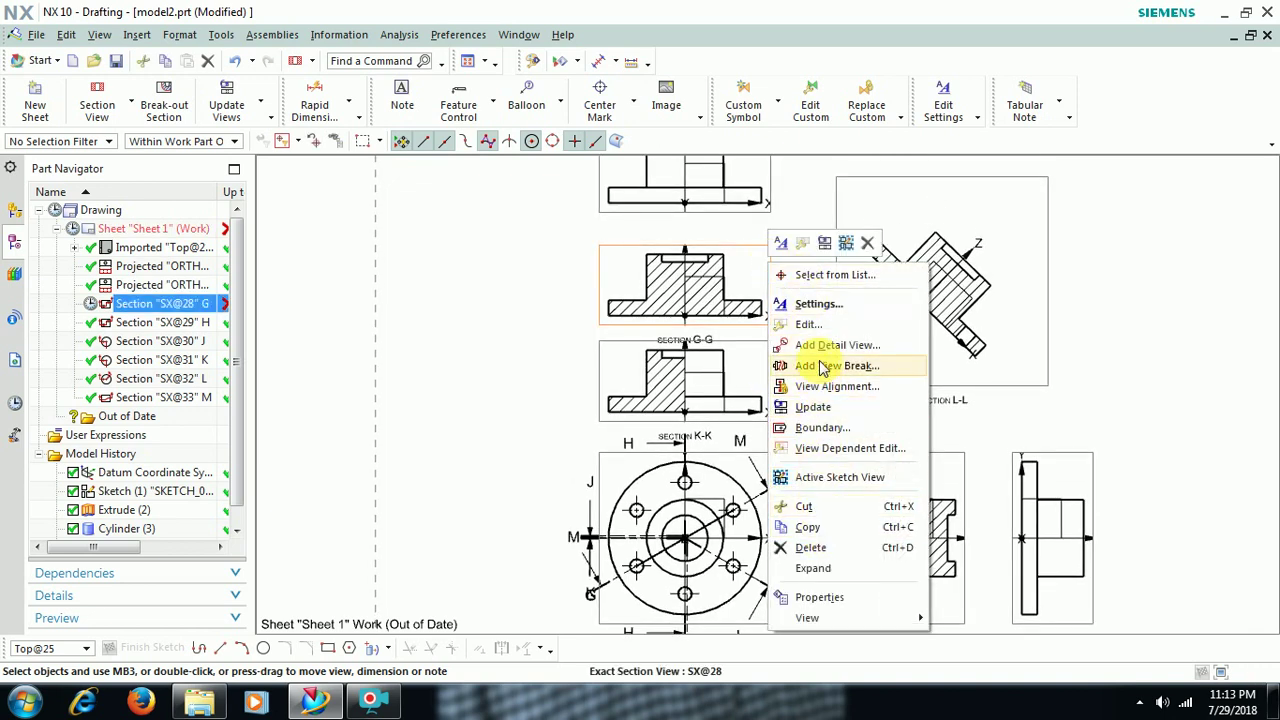
{"action": "left_click", "coordinate": [810, 407]}
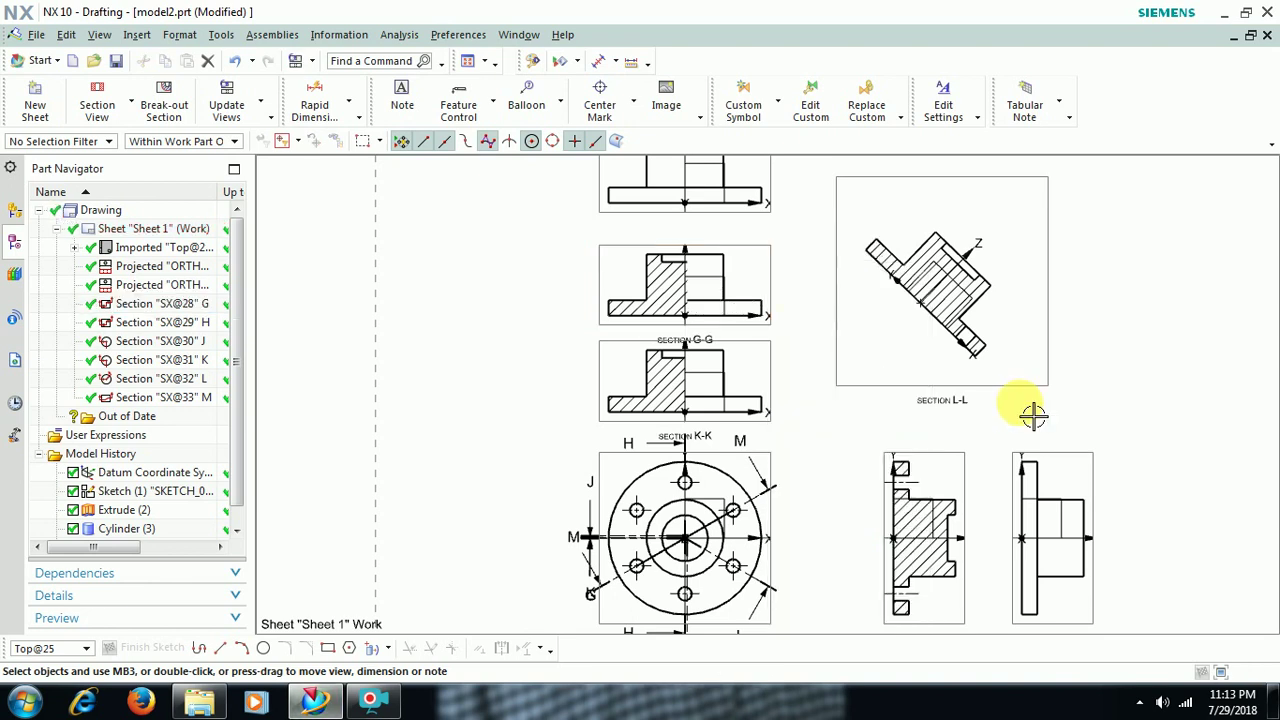
{"action": "scroll", "coordinate": [800, 420], "scroll_direction": "down", "scroll_amount": 5}
{"action": "scroll", "coordinate": [830, 365], "scroll_direction": "down", "scroll_amount": 1, "text": "ctrl"}
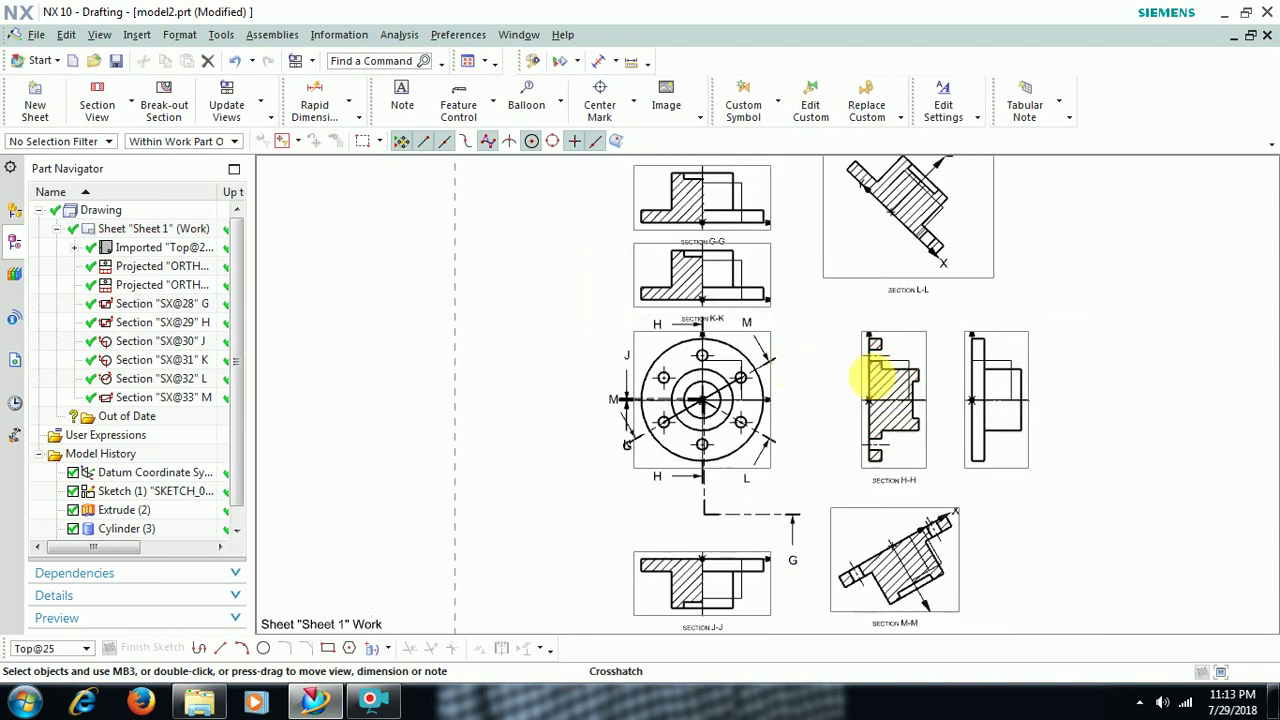
{"action": "middle_click_drag", "start_coordinate": [868, 375], "coordinate": [748, 392], "text": "shift"}
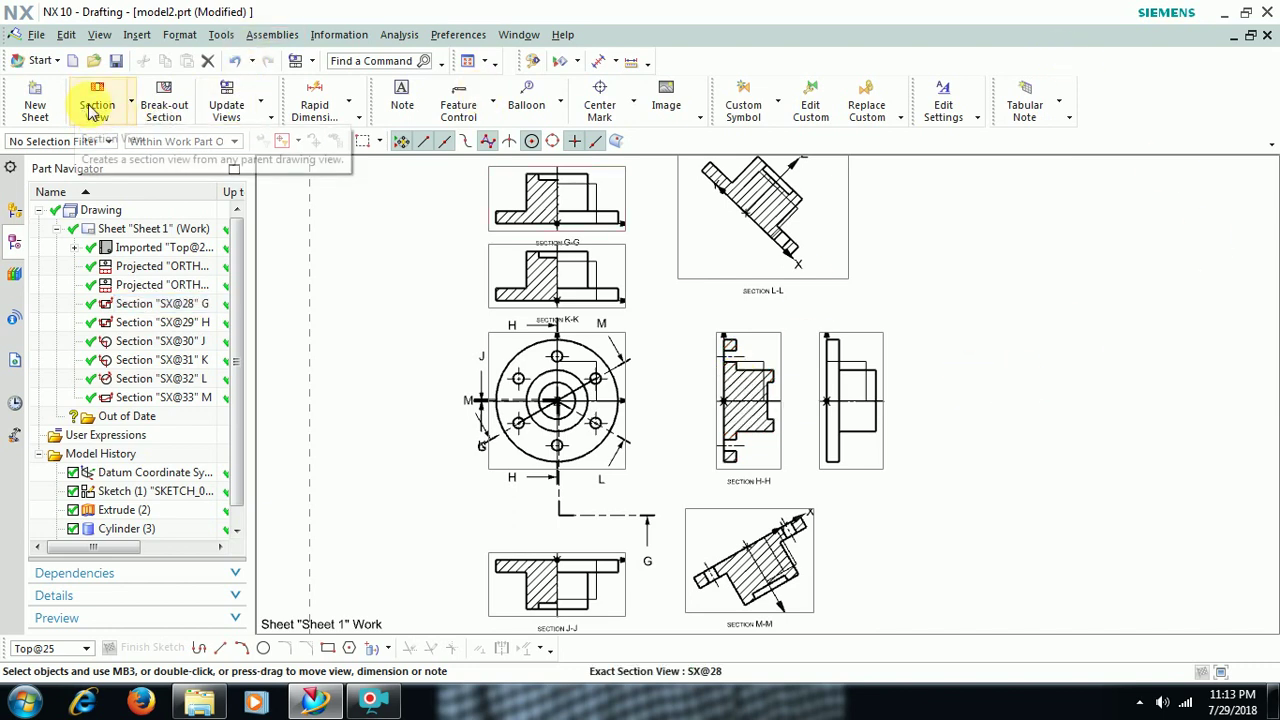
{"action": "middle_click_drag", "start_coordinate": [1049, 258], "coordinate": [1068, 283], "text": "shift"}
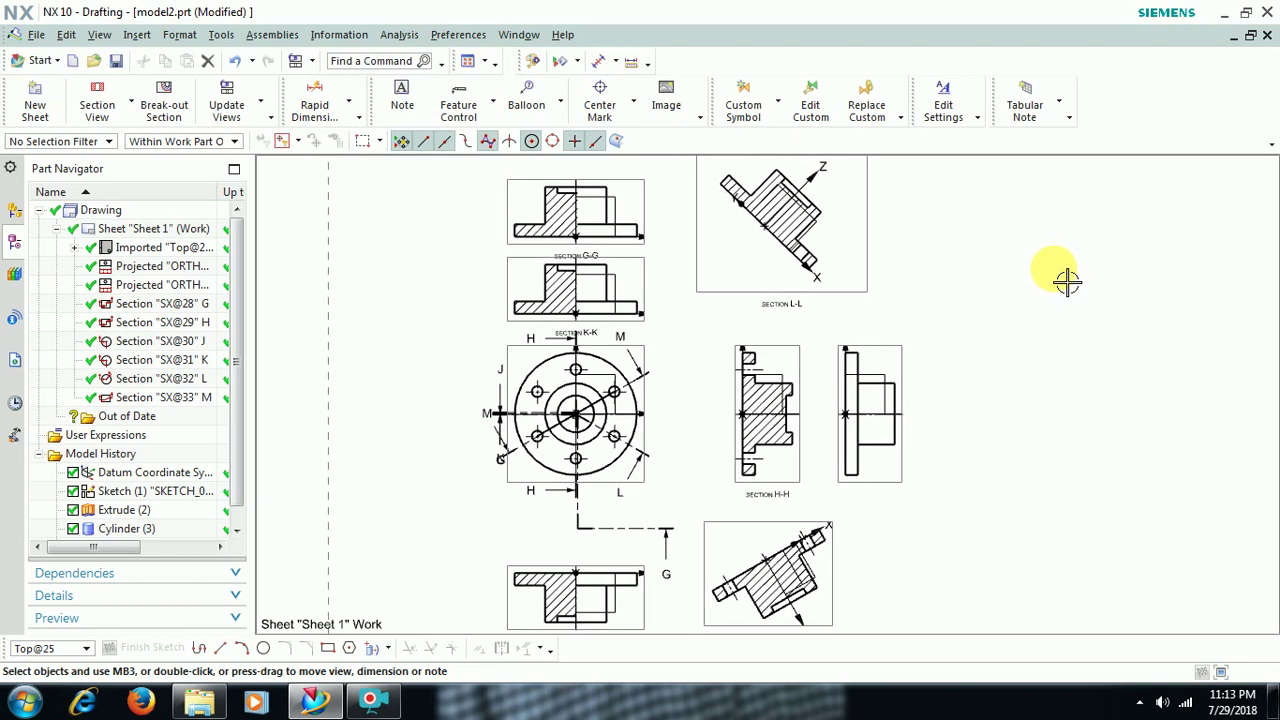